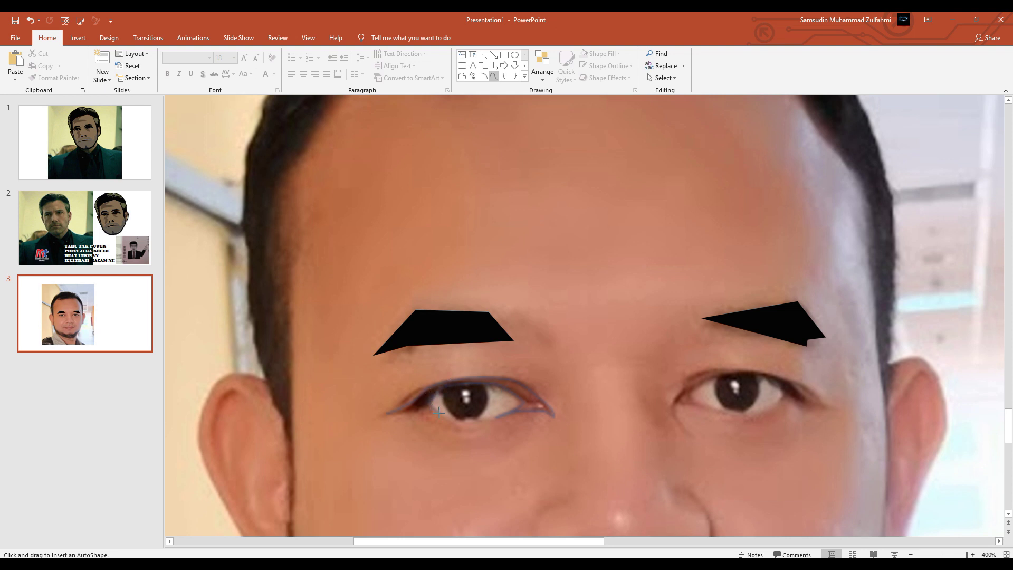
Finish tracing closed curve outlines around both eyes, about 2.1 × 0.5 cm and 1.94 × 0.52 cm, and apply the black shape style to both
{"action": "left_click", "coordinate": [389, 412]}
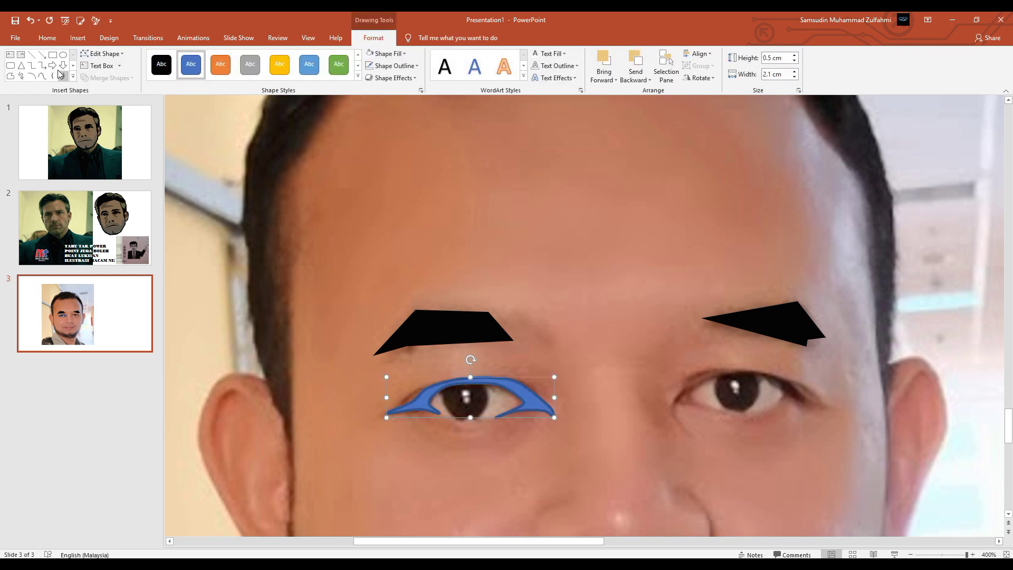
{"action": "left_click", "coordinate": [41, 75]}
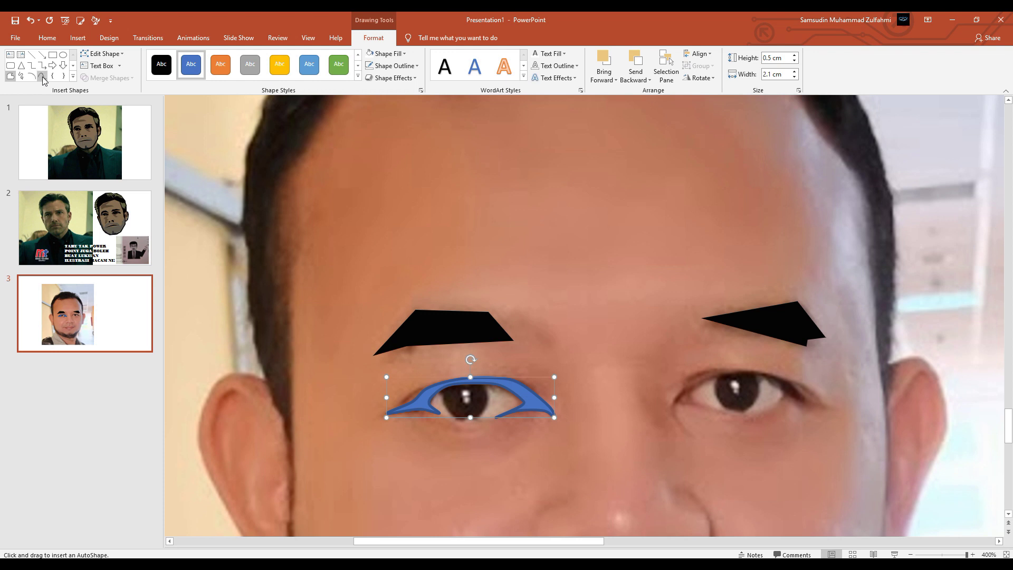
{"action": "left_click", "coordinate": [672, 411]}
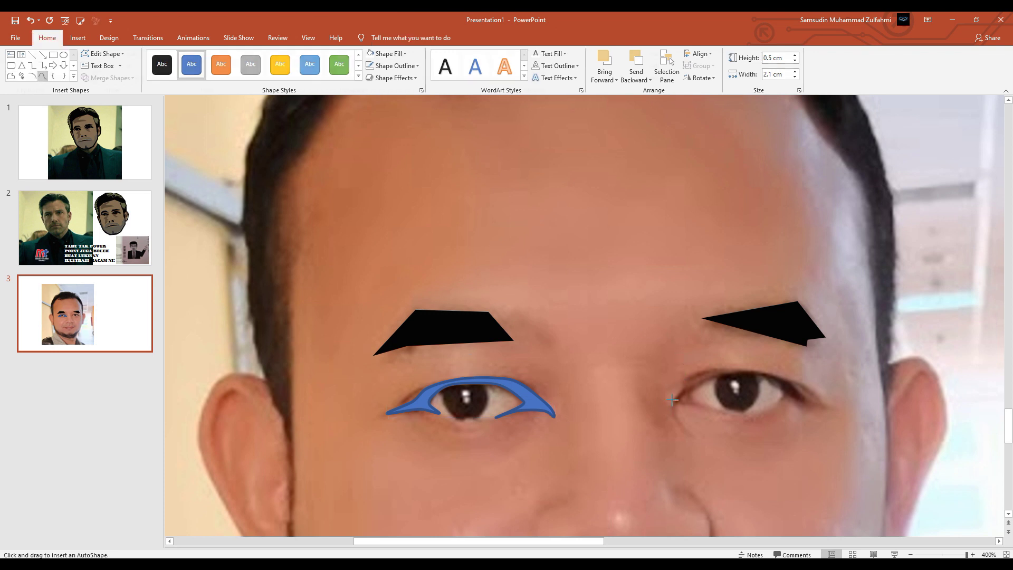
{"action": "left_click", "coordinate": [688, 379]}
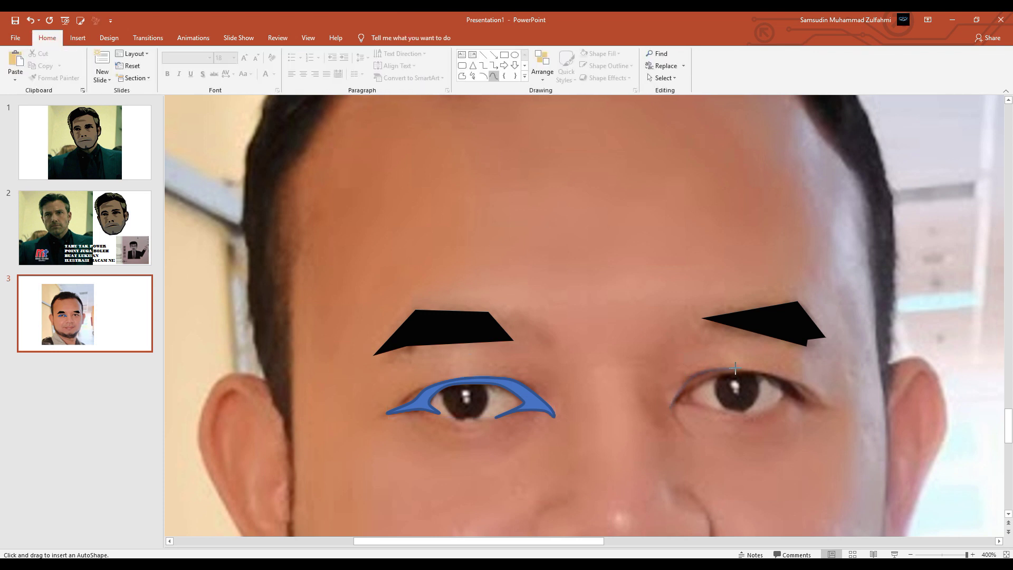
{"action": "left_click", "coordinate": [808, 382]}
{"action": "left_click", "coordinate": [677, 401]}
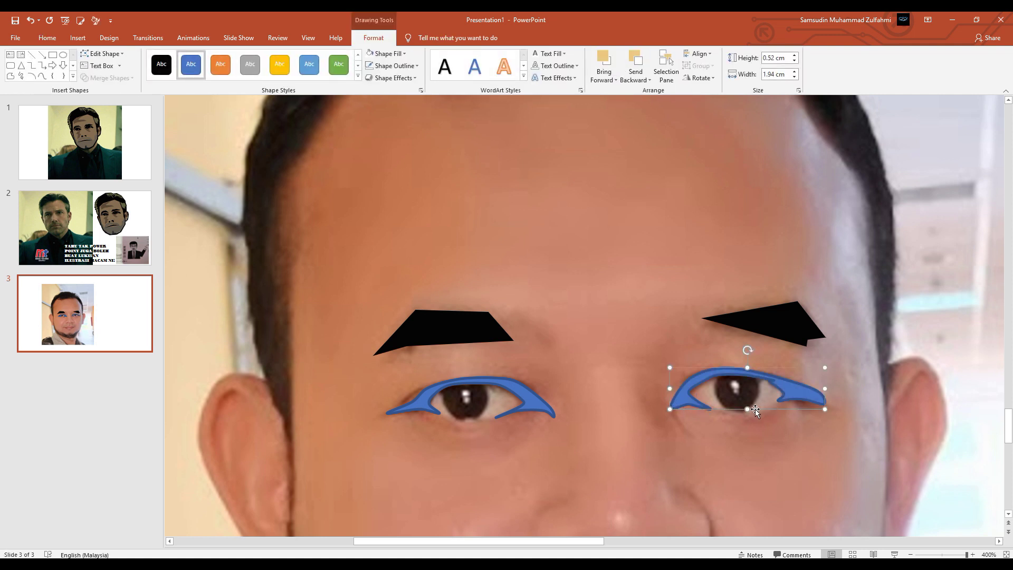
{"action": "left_click", "coordinate": [527, 395], "text": "shift"}
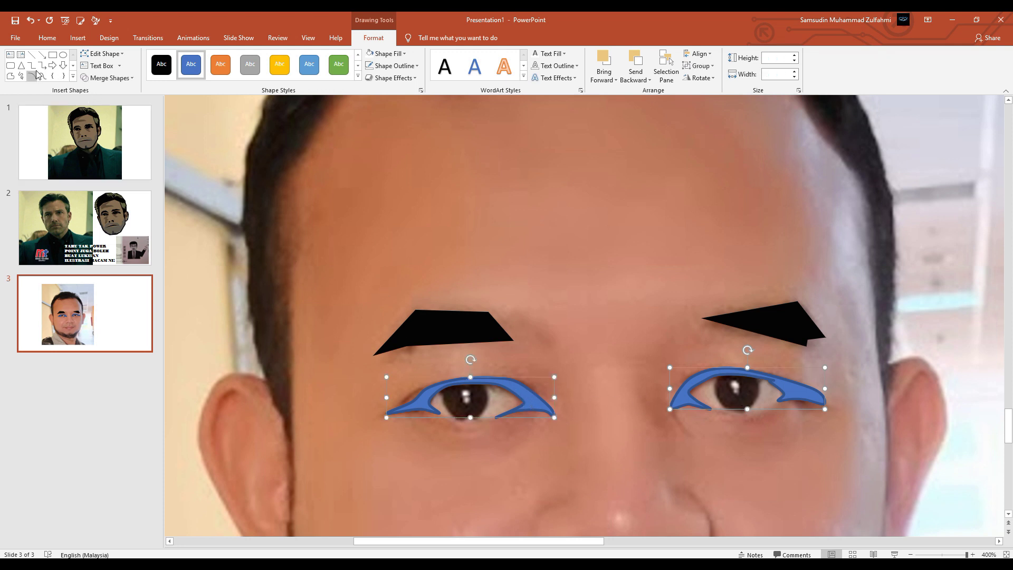
{"action": "left_click", "coordinate": [161, 64]}
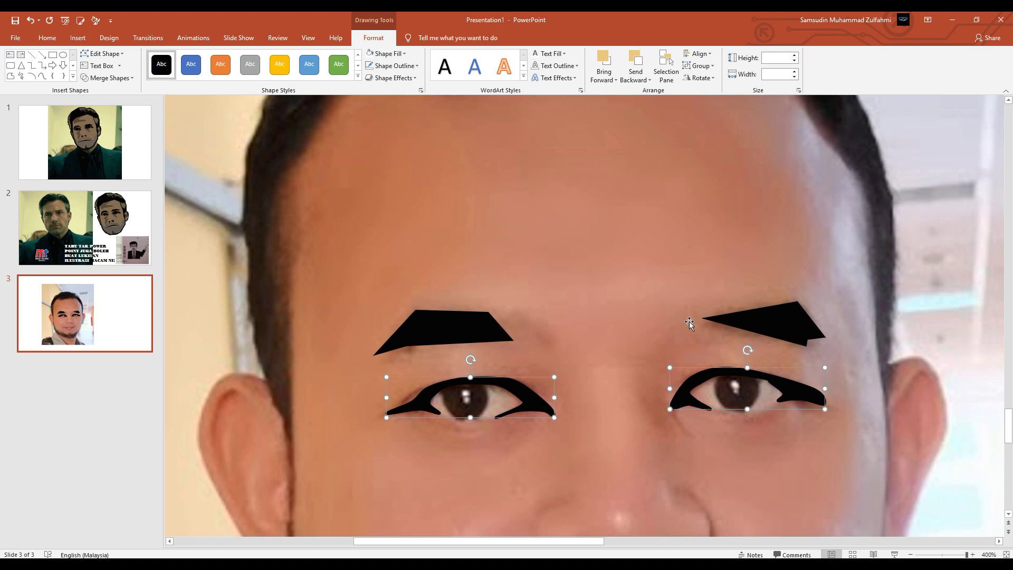
Draw a circle about 0.6 cm wide over the left-hand iris, style it black, and place a copy over the other iris
{"action": "left_click", "coordinate": [63, 55]}
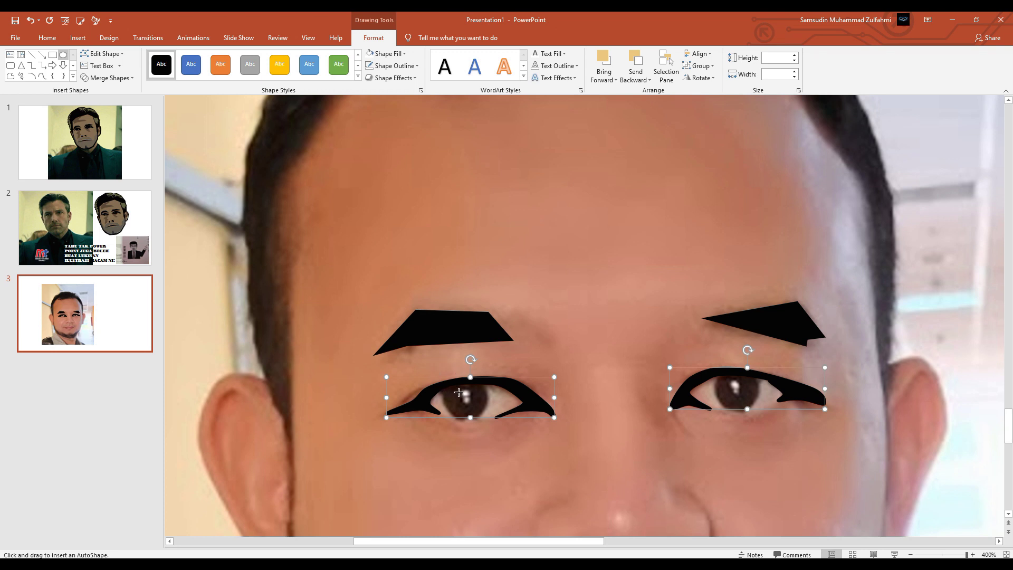
{"action": "left_click_drag", "start_coordinate": [439, 374], "coordinate": [487, 421]}
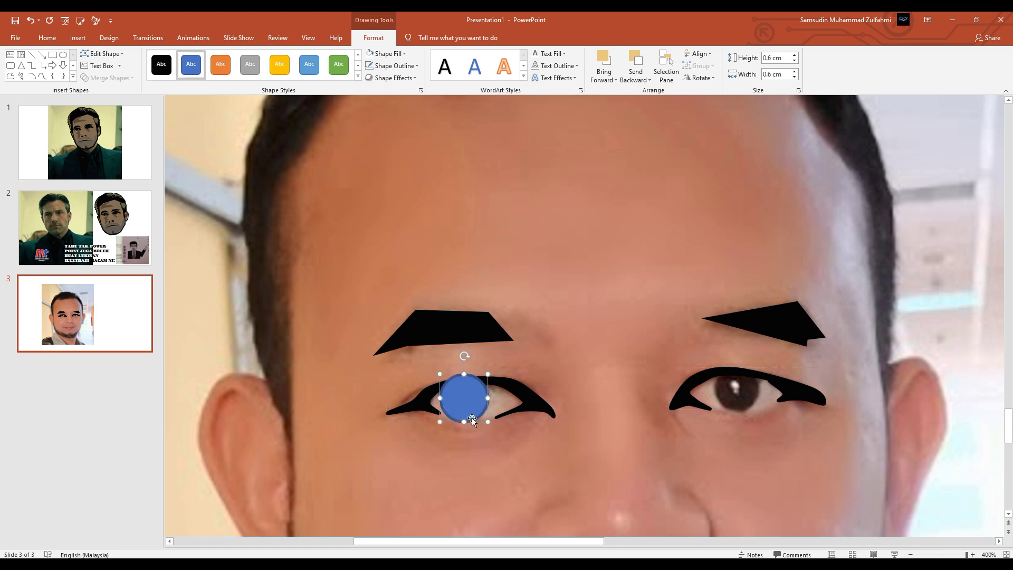
{"action": "left_click", "coordinate": [165, 65]}
{"action": "left_click_drag", "start_coordinate": [471, 396], "coordinate": [745, 388]}
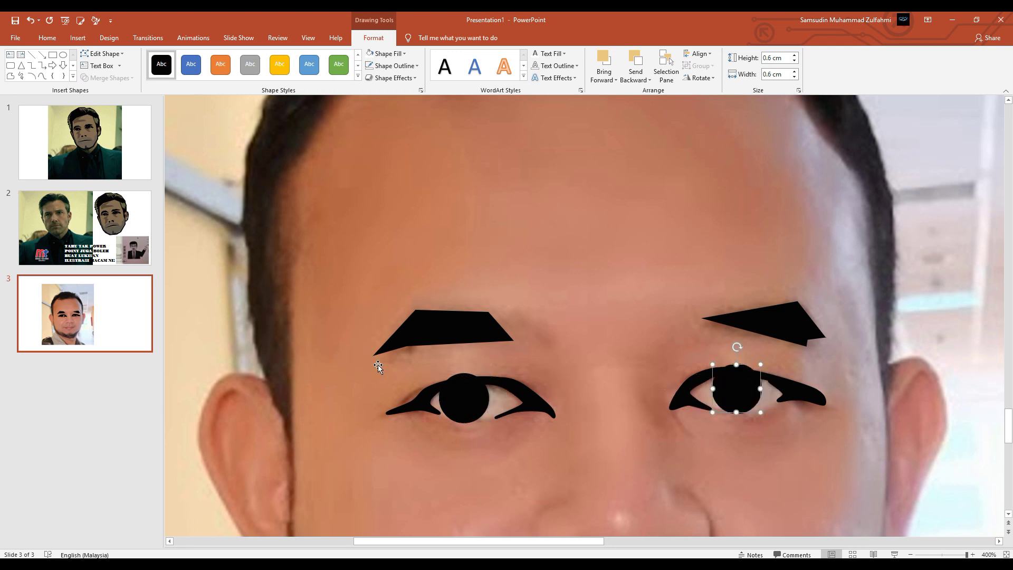
Fragment the left-hand eye outline and its iris circle, and delete the sliver protruding above the upper eyelid
{"action": "left_click", "coordinate": [57, 418]}
{"action": "left_click", "coordinate": [499, 379]}
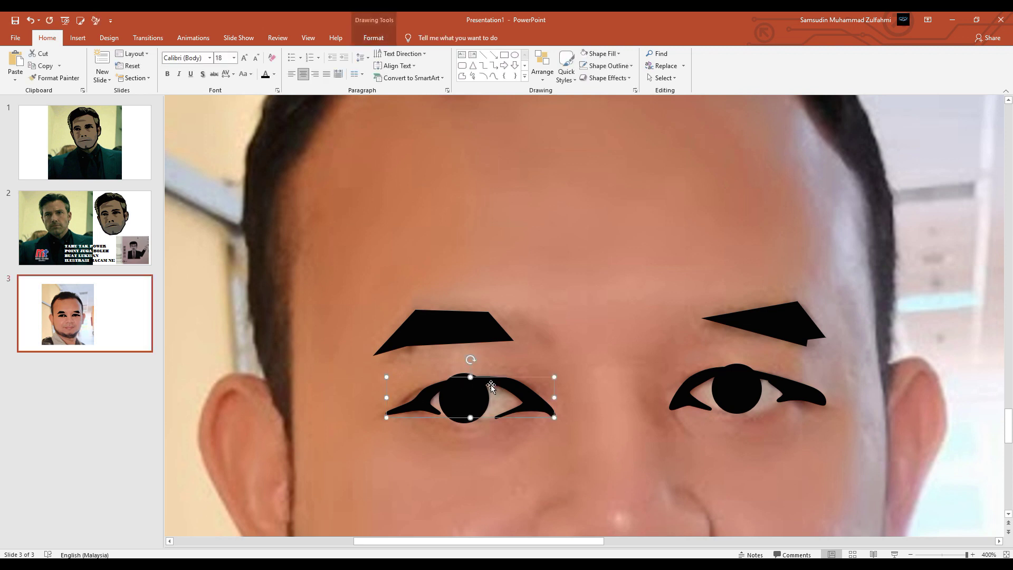
{"action": "left_click", "coordinate": [478, 397], "text": "shift"}
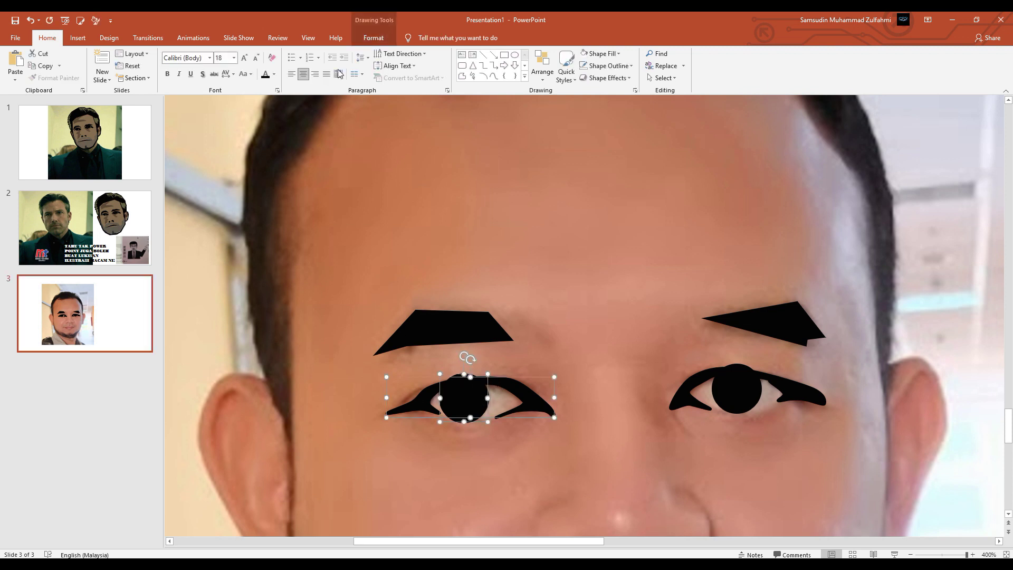
{"action": "left_click", "coordinate": [369, 38]}
{"action": "left_click", "coordinate": [108, 78]}
{"action": "left_click", "coordinate": [108, 77]}
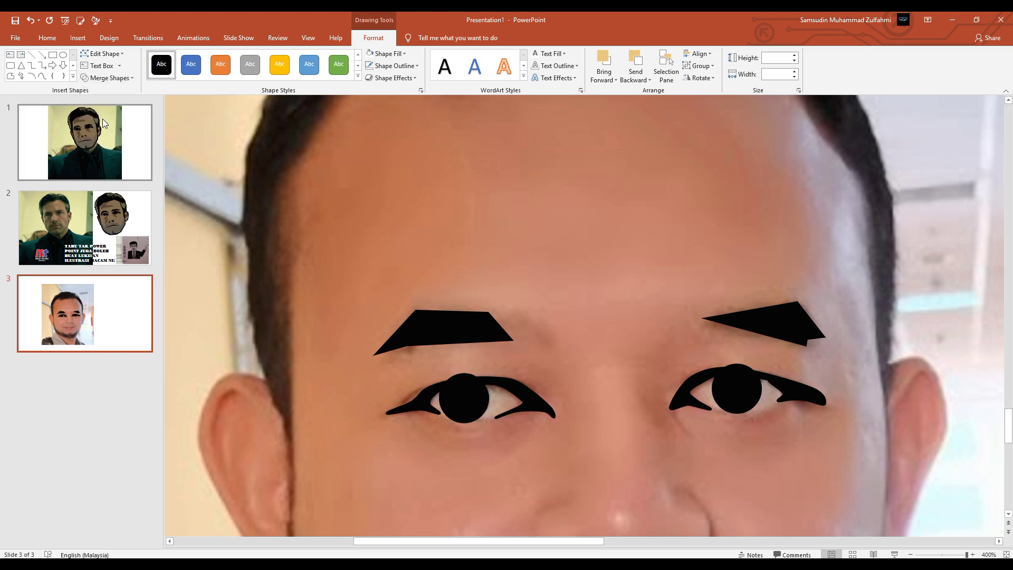
{"action": "key", "text": "Escape"}
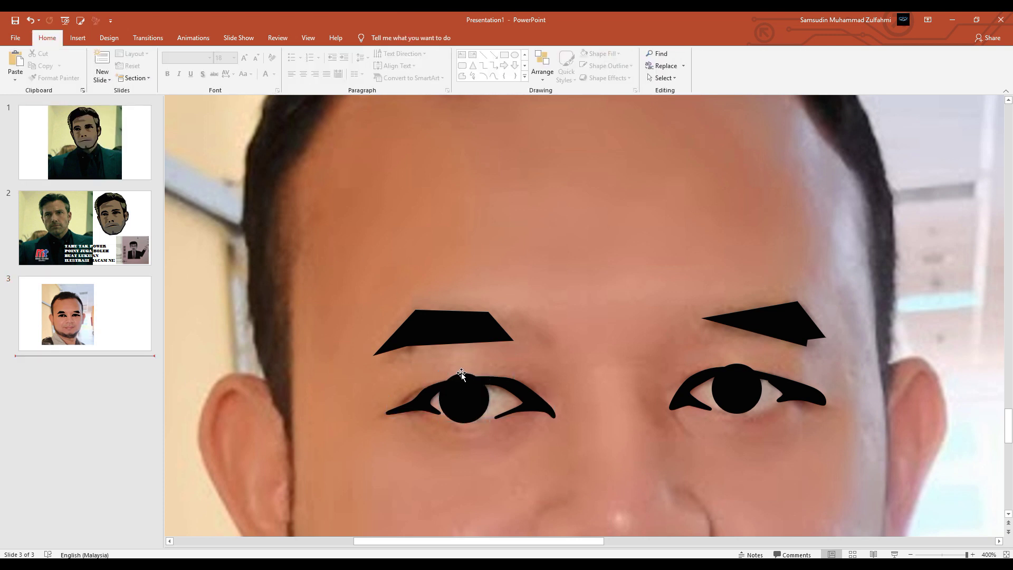
{"action": "left_click", "coordinate": [461, 376]}
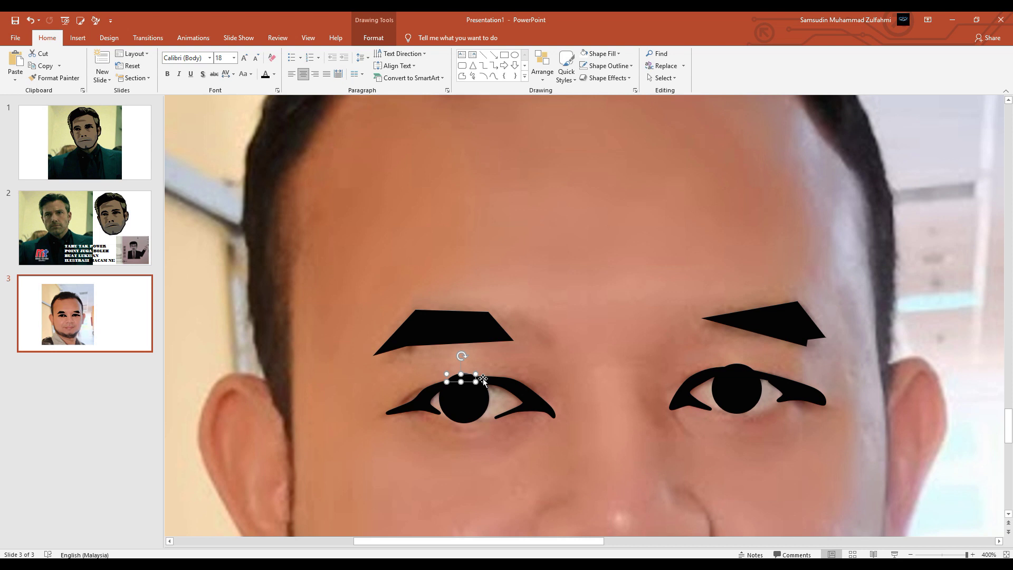
{"action": "key", "text": "Delete"}
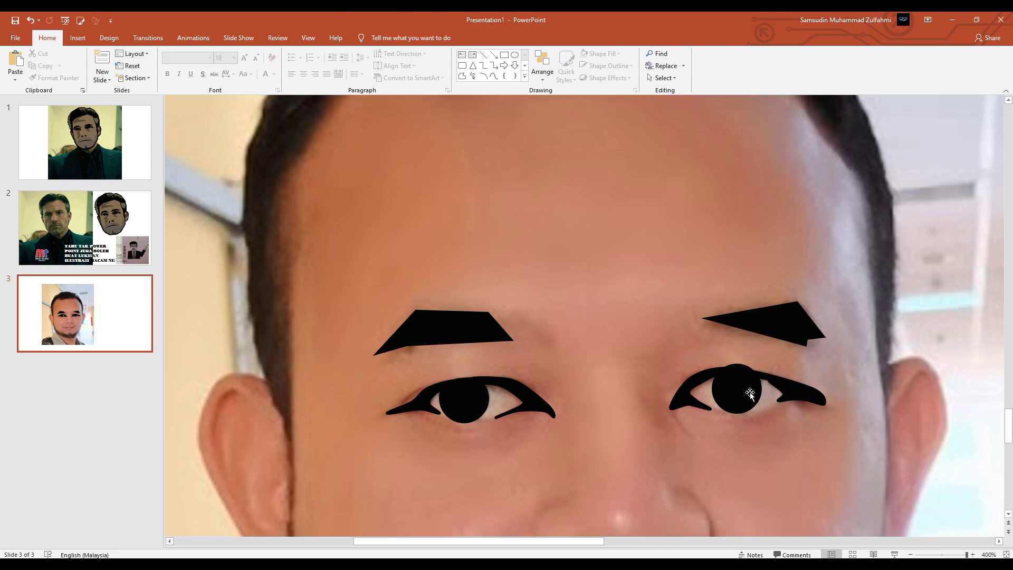
Merge all remaining pieces of the left-hand eye into one shape with Union
{"action": "left_click", "coordinate": [473, 409]}
{"action": "left_click", "coordinate": [527, 405], "text": "shift"}
{"action": "left_click", "coordinate": [430, 409], "text": "shift"}
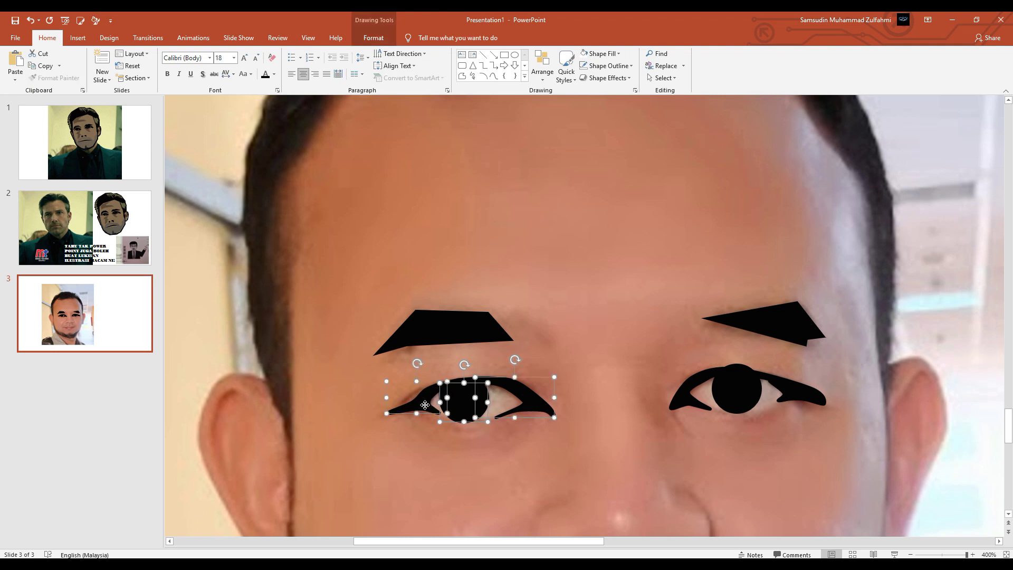
{"action": "left_click", "coordinate": [462, 382], "text": "shift"}
{"action": "left_click", "coordinate": [373, 37]}
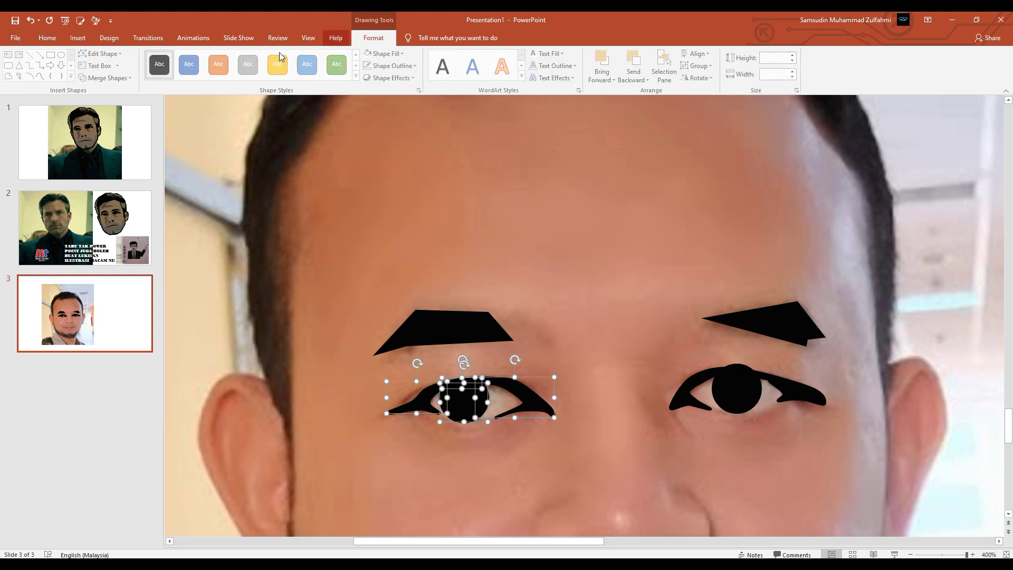
{"action": "left_click", "coordinate": [108, 78]}
{"action": "left_click", "coordinate": [106, 93]}
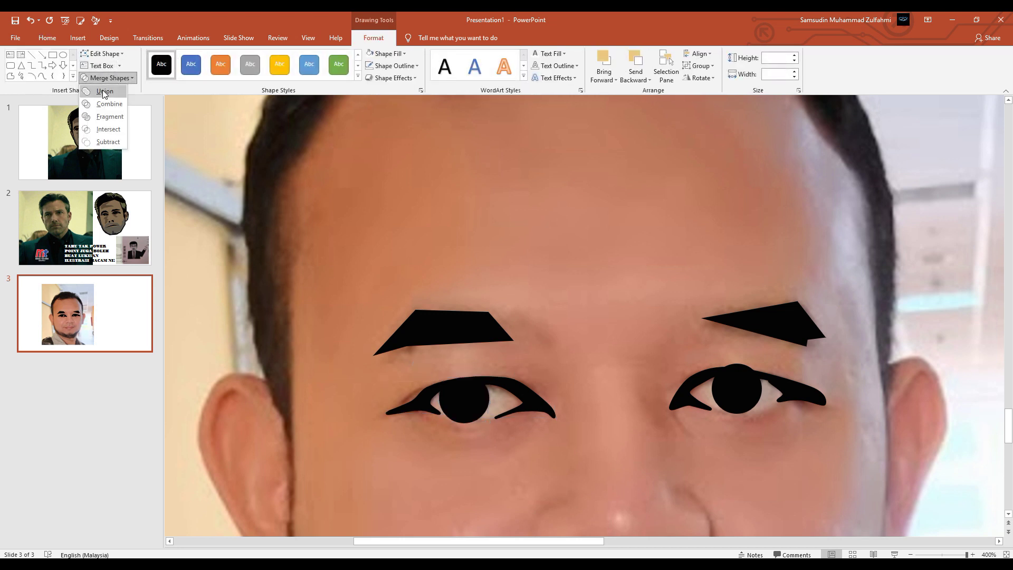
{"action": "key", "text": "Escape"}
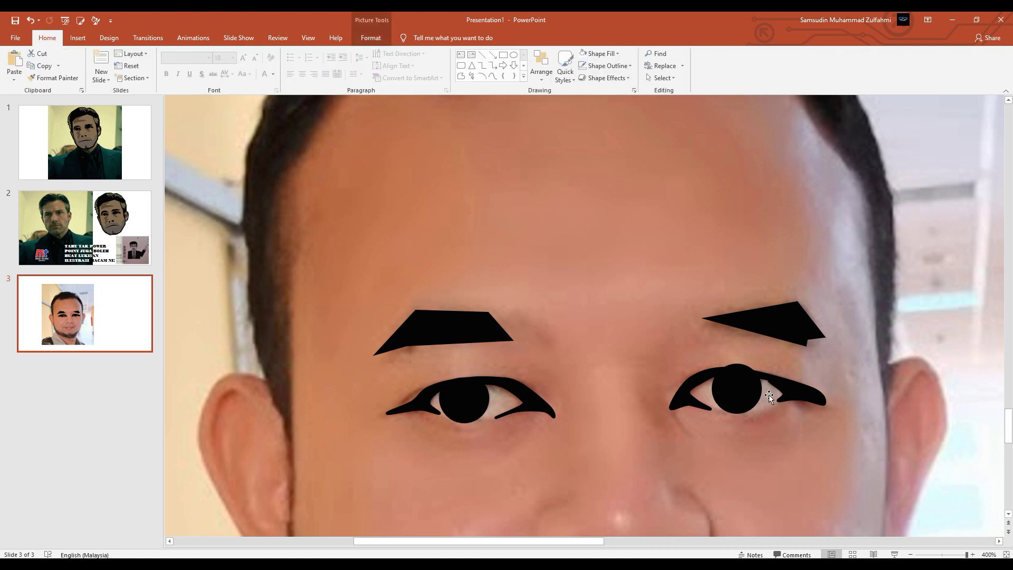
Fragment the right-hand eye outline and its iris circle, and delete the sliver protruding above the upper eyelid
{"action": "left_click", "coordinate": [725, 393]}
{"action": "left_click", "coordinate": [685, 399], "text": "shift"}
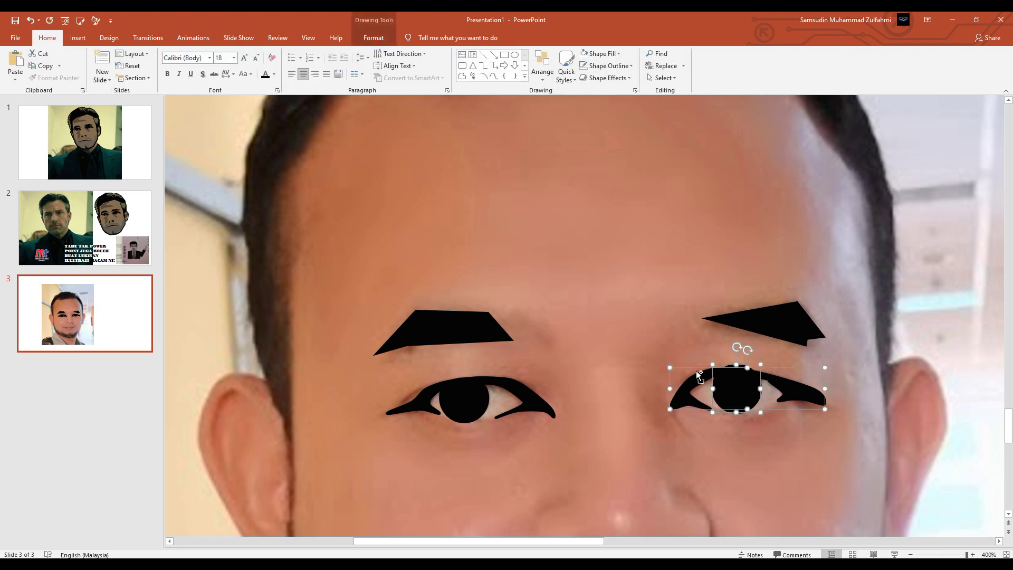
{"action": "left_click", "coordinate": [373, 37]}
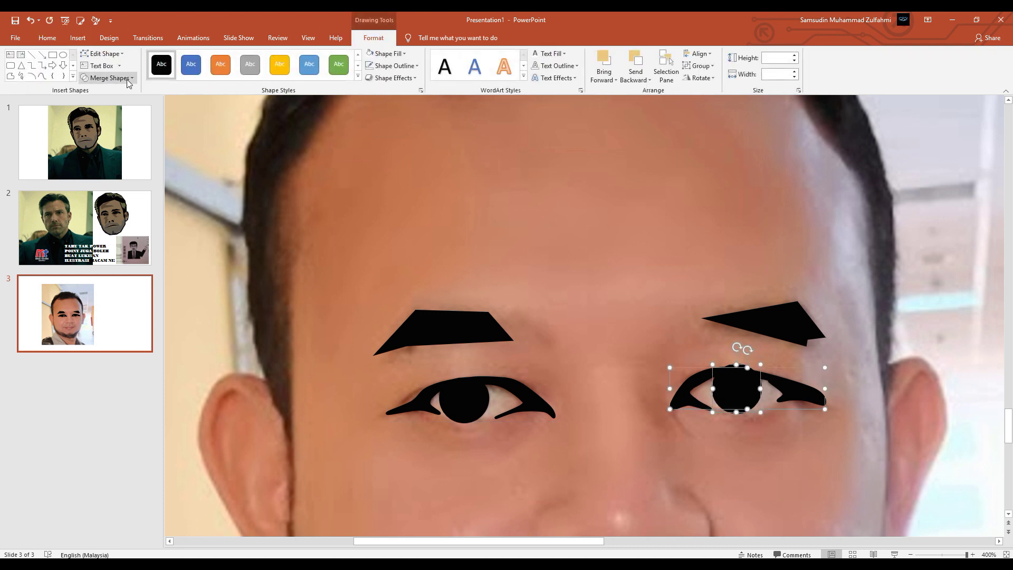
{"action": "left_click", "coordinate": [107, 78]}
{"action": "left_click", "coordinate": [111, 116]}
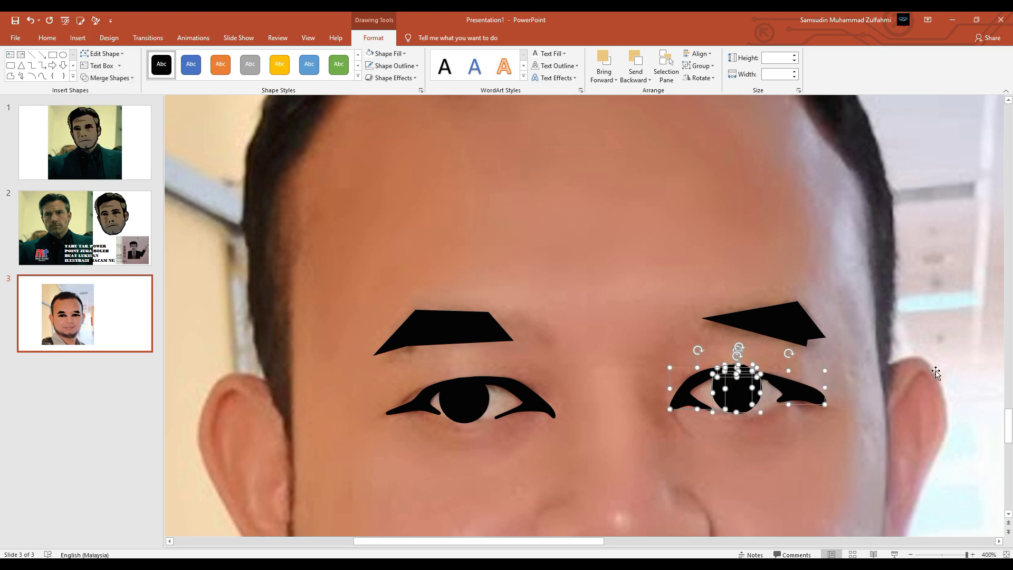
{"action": "left_click", "coordinate": [949, 356]}
{"action": "left_click", "coordinate": [740, 364]}
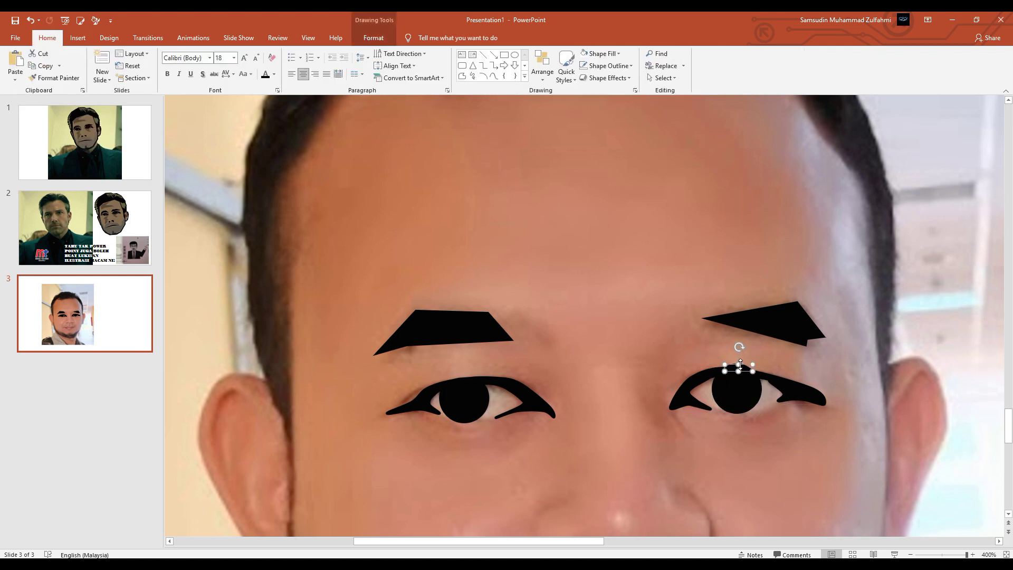
{"action": "key", "text": "Delete"}
Merge all remaining pieces of the right-hand eye into one shape with Union
{"action": "left_click", "coordinate": [742, 391]}
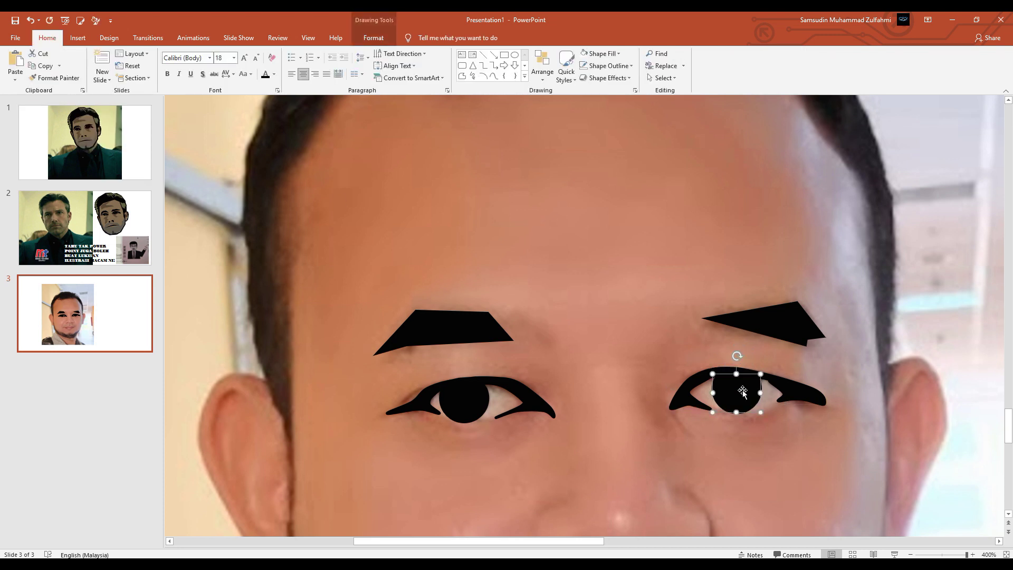
{"action": "left_click", "coordinate": [795, 395], "text": "shift"}
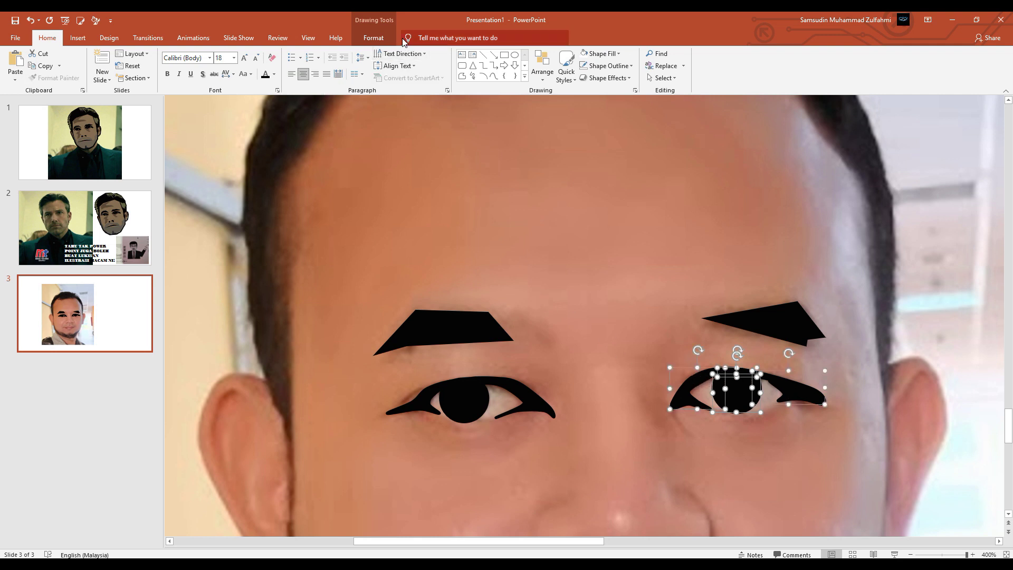
{"action": "left_click", "coordinate": [381, 38]}
{"action": "left_click", "coordinate": [108, 78]}
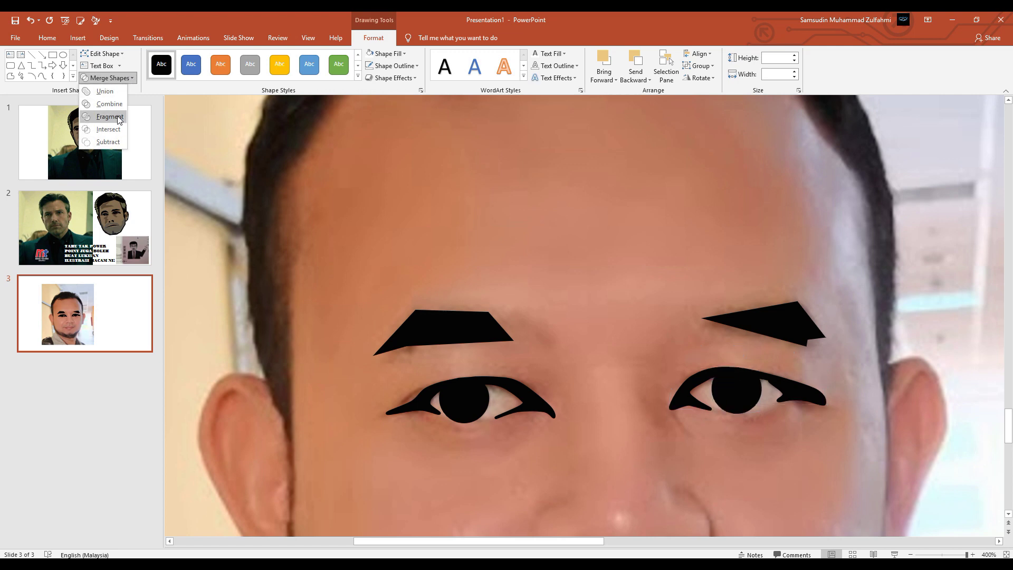
{"action": "left_click", "coordinate": [105, 90]}
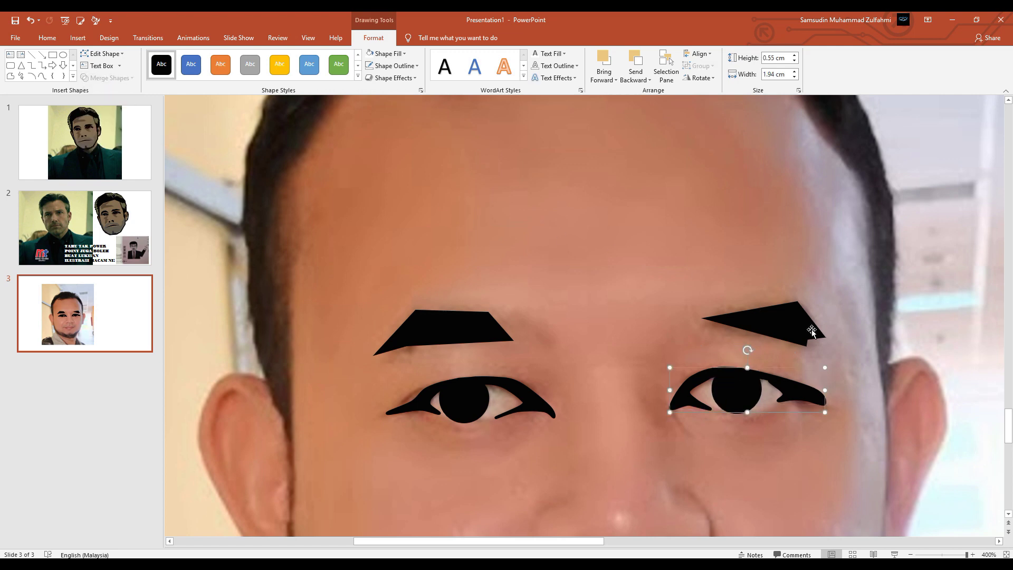
{"action": "left_click", "coordinate": [828, 278]}
Draw a rectangle about 12.44 cm wide and 13.68 cm high over the portrait photo and fill it white
{"action": "scroll", "coordinate": [734, 271], "scroll_direction": "down", "scroll_amount": 10}
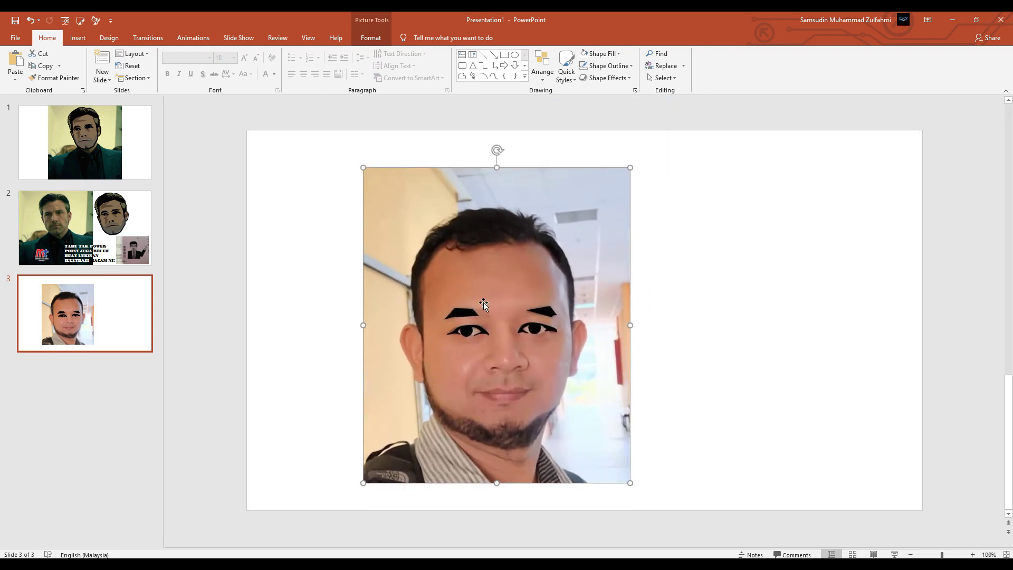
{"action": "left_click", "coordinate": [504, 55]}
{"action": "mouse_move", "coordinate": [369, 187]}
{"action": "left_mouse_down"}
{"action": "mouse_move", "coordinate": [593, 452]}
{"action": "mouse_move", "coordinate": [618, 459]}
{"action": "left_mouse_up"}
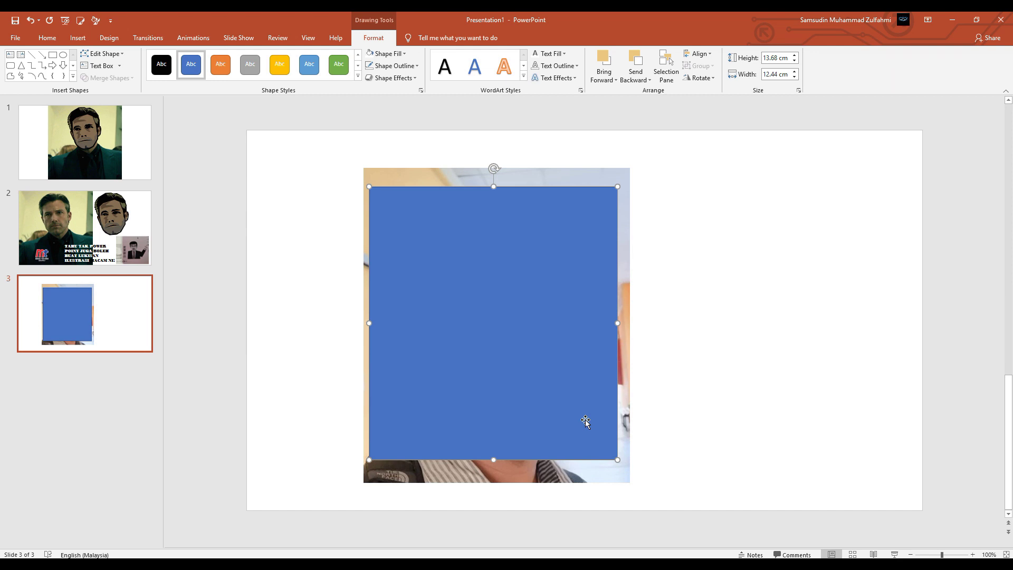
{"action": "left_click", "coordinate": [377, 53]}
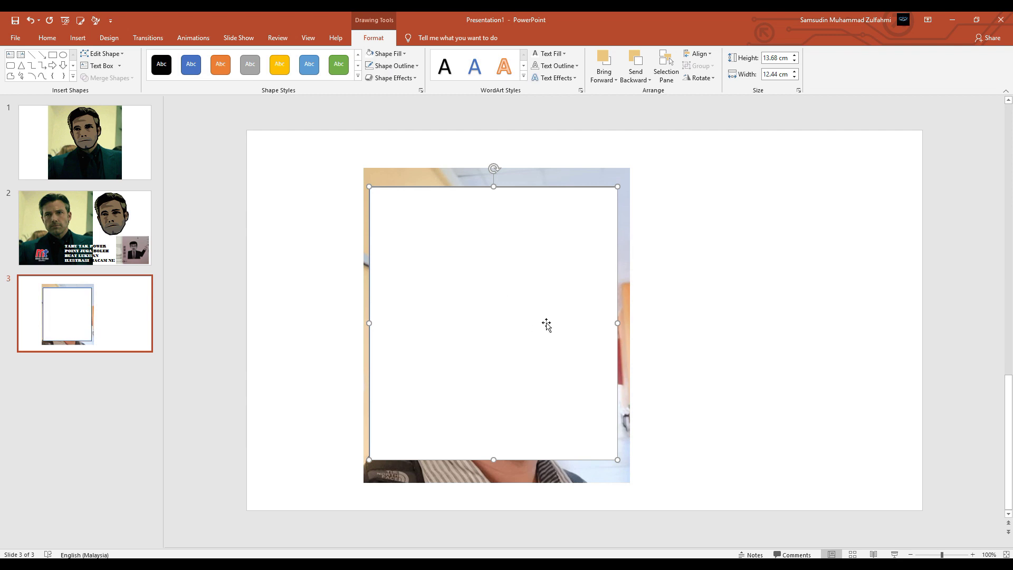
{"action": "left_click", "coordinate": [792, 332]}
Send the white rectangle to the back, and send the portrait photo to the back behind it
{"action": "right_click", "coordinate": [543, 242]}
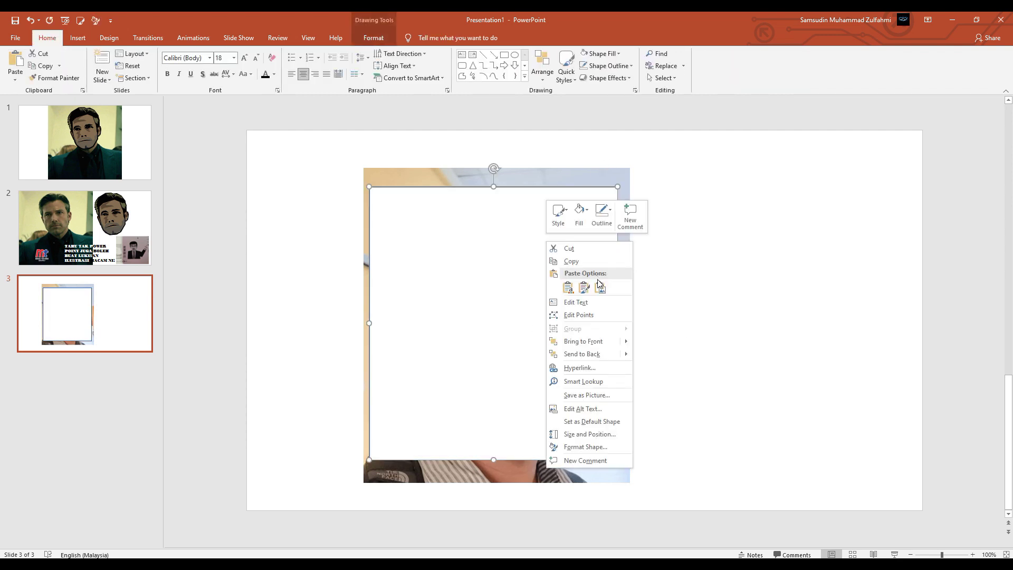
{"action": "left_click", "coordinate": [598, 354]}
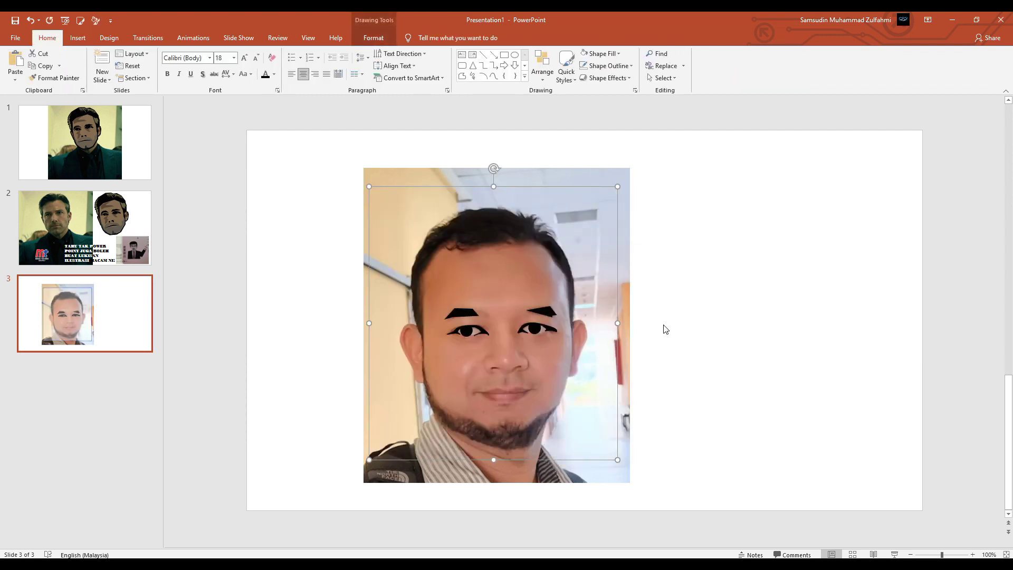
{"action": "left_click", "coordinate": [623, 247]}
{"action": "right_click", "coordinate": [623, 247]}
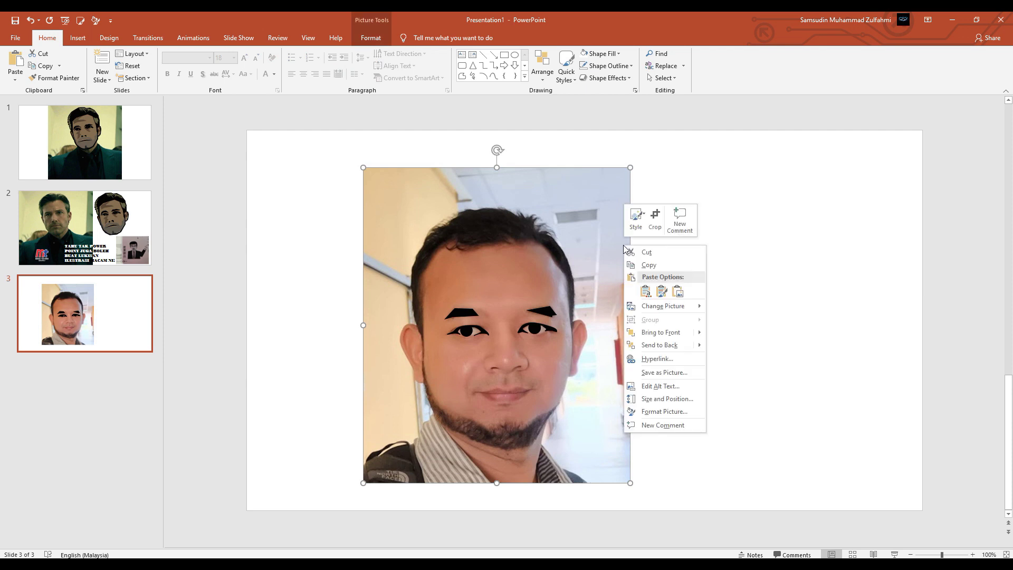
{"action": "left_click", "coordinate": [657, 347]}
{"action": "left_click", "coordinate": [718, 333]}
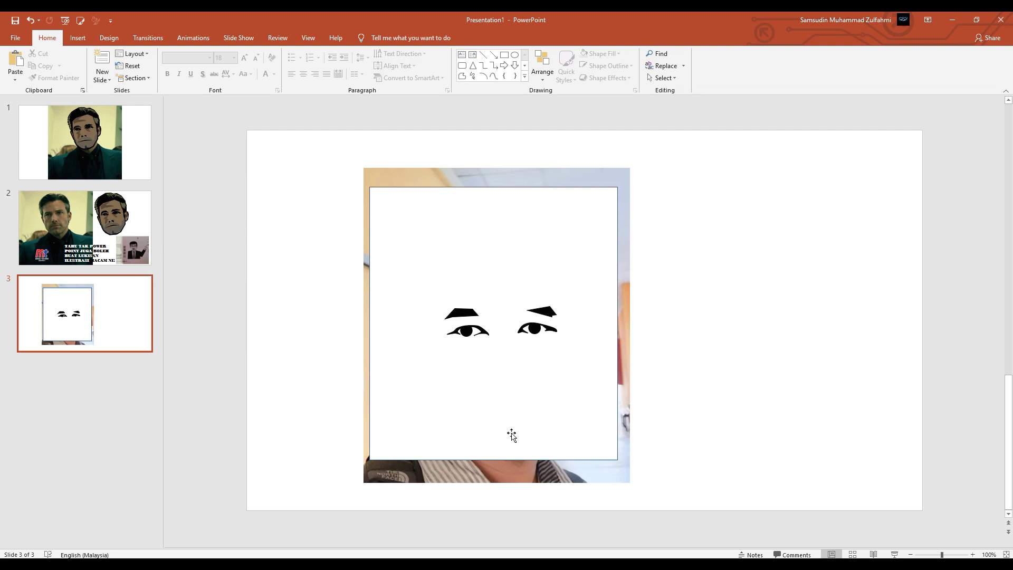
Send the white rectangle to the back, behind the portrait photo
{"action": "left_click", "coordinate": [624, 386]}
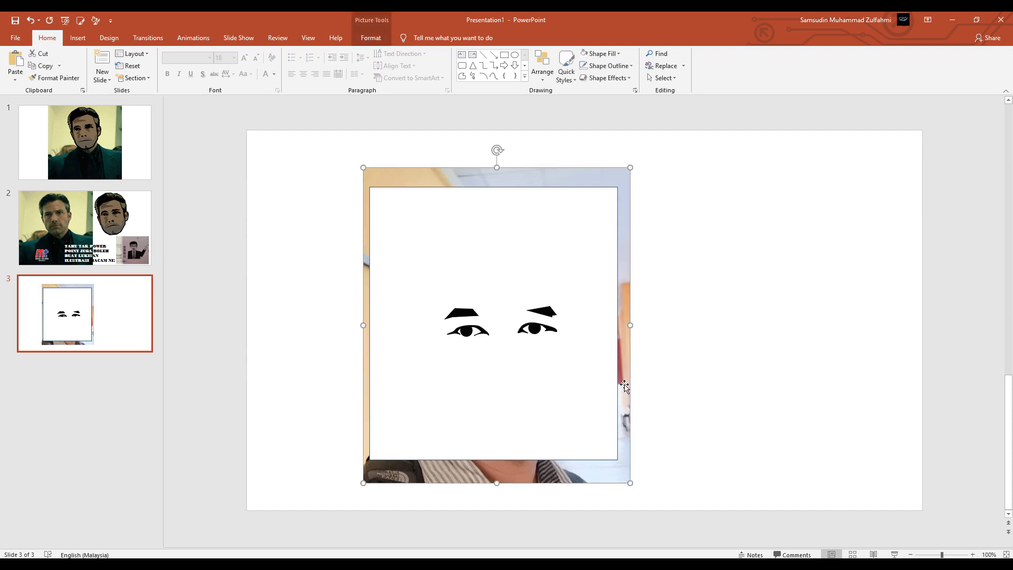
{"action": "left_click", "coordinate": [556, 385]}
{"action": "right_click", "coordinate": [558, 386]}
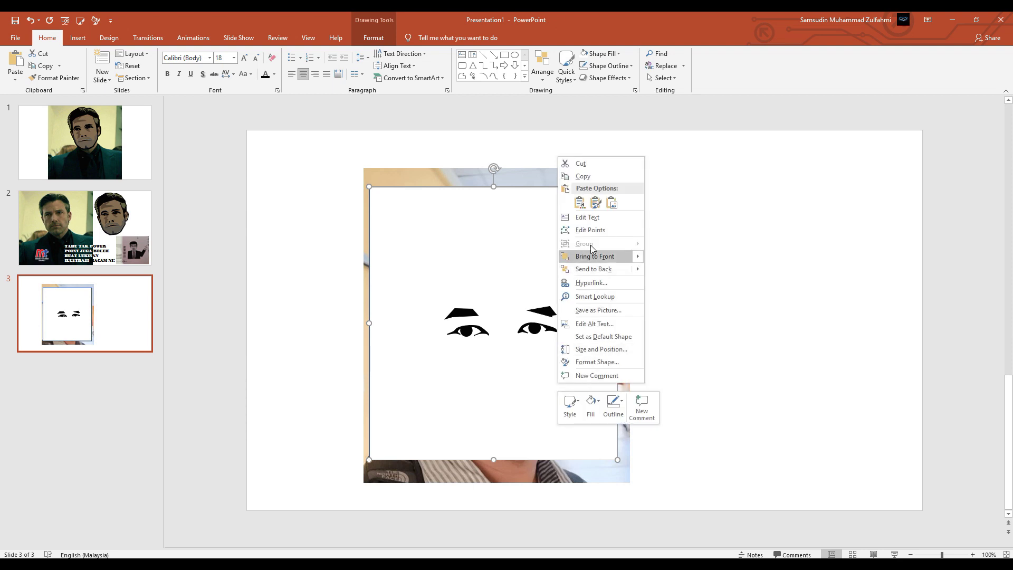
{"action": "left_click", "coordinate": [593, 269]}
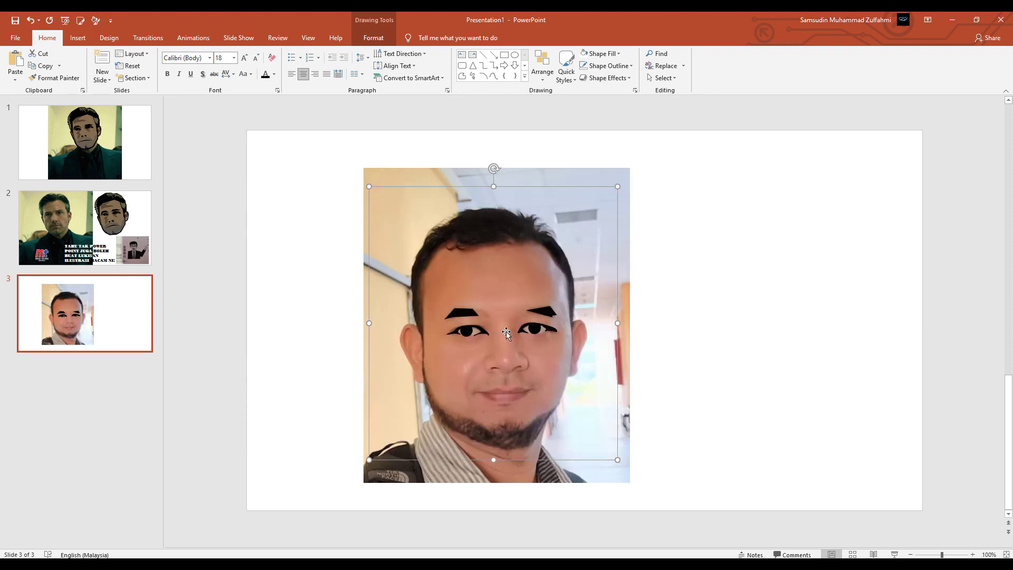
Trace the hair down to both sideburns as a closed freeform about 8.22 cm wide and 7.62 cm high, and apply the black shape style
{"action": "scroll", "coordinate": [452, 278], "scroll_direction": "up", "scroll_amount": 5}
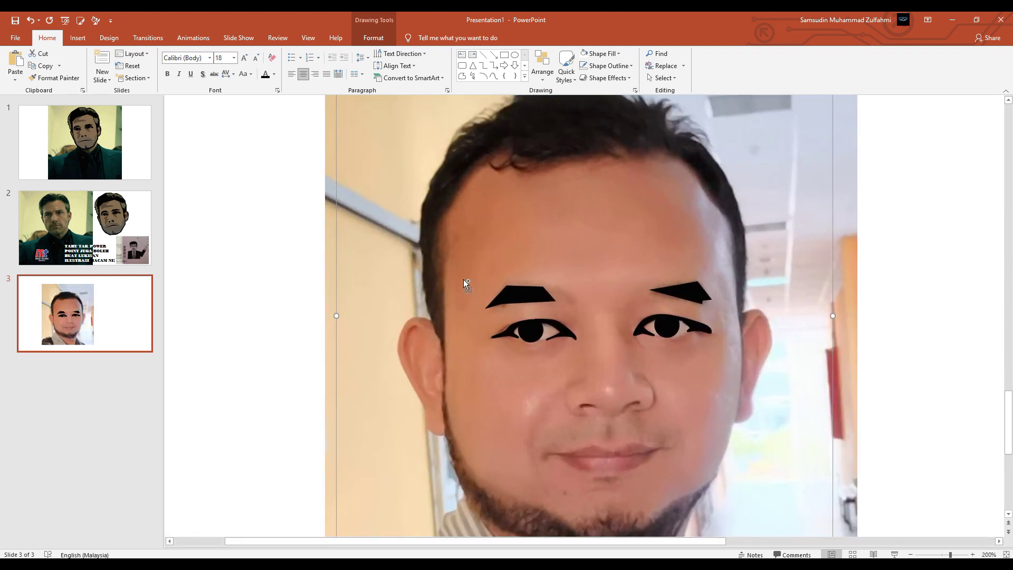
{"action": "scroll", "coordinate": [612, 337], "scroll_direction": "up", "scroll_amount": 2}
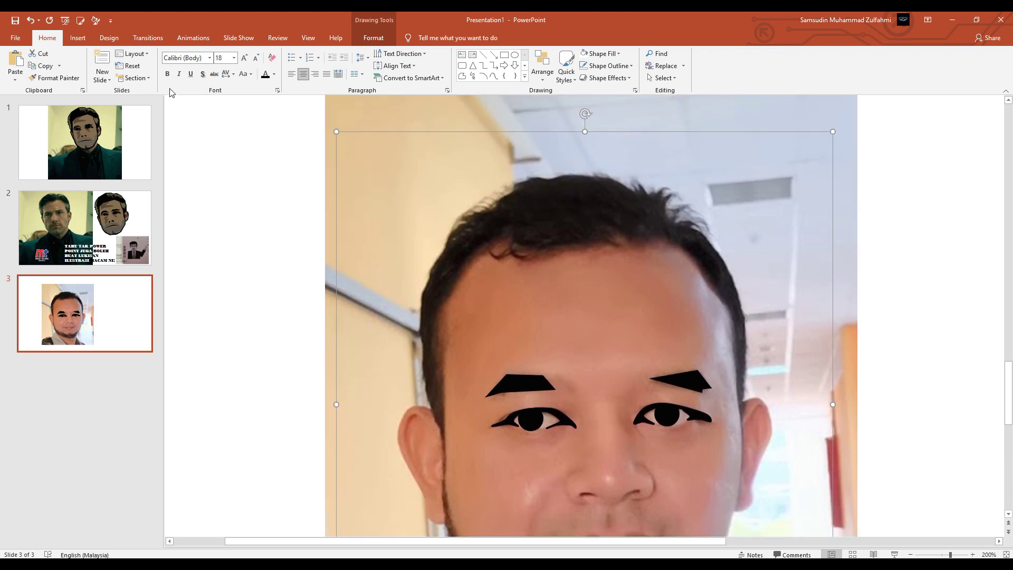
{"action": "left_click", "coordinate": [462, 75]}
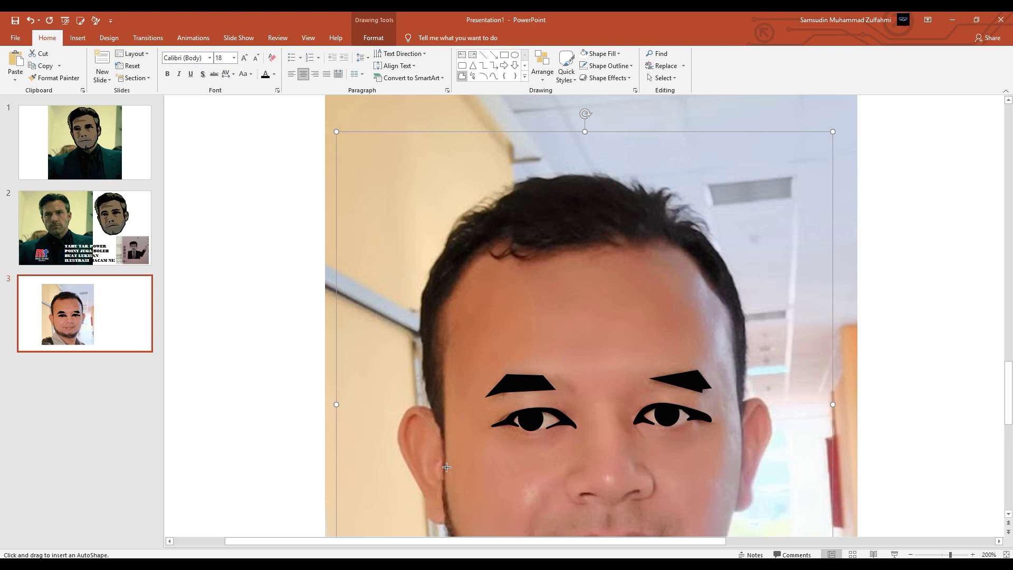
{"action": "left_click", "coordinate": [446, 435]}
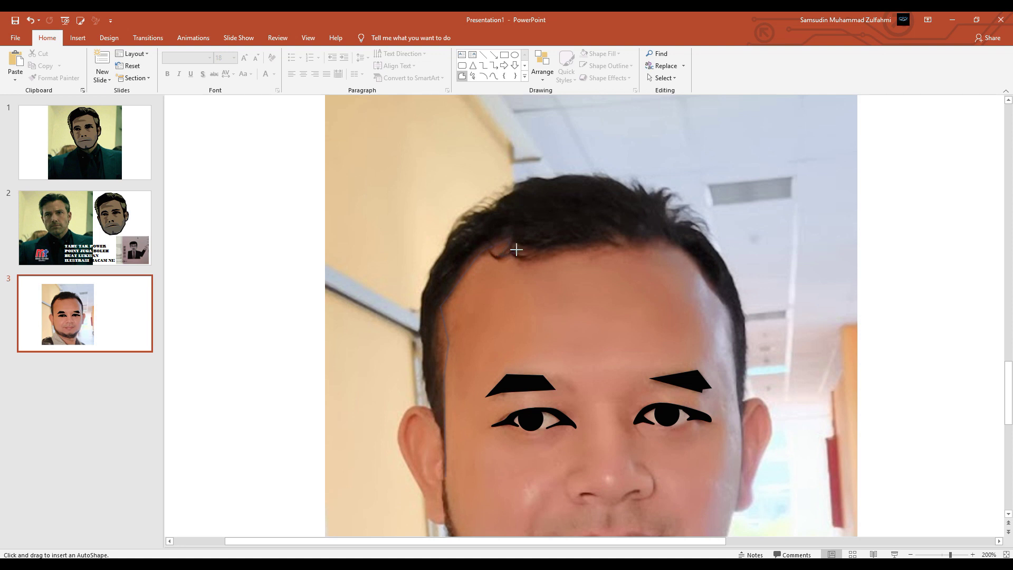
{"action": "left_click_drag", "start_coordinate": [516, 250], "coordinate": [568, 252]}
{"action": "left_click_drag", "start_coordinate": [688, 256], "coordinate": [727, 308]}
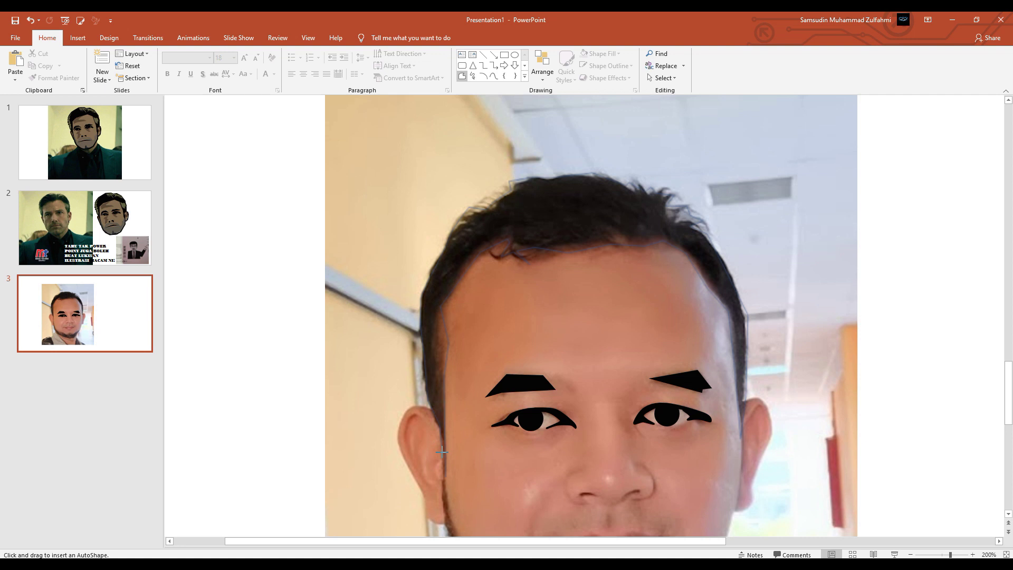
{"action": "double_click", "coordinate": [443, 471]}
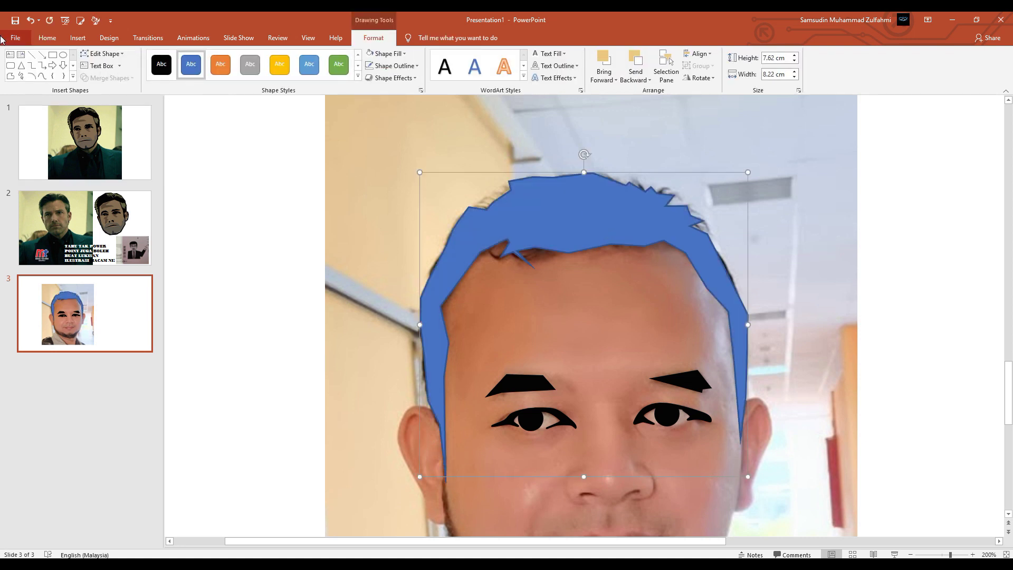
{"action": "left_click", "coordinate": [161, 63]}
Trace the beard and jawline as a closed freeform about 7.51 cm wide and 5.94 cm high, and apply the black shape style
{"action": "scroll", "coordinate": [610, 294], "scroll_direction": "down", "scroll_amount": 3}
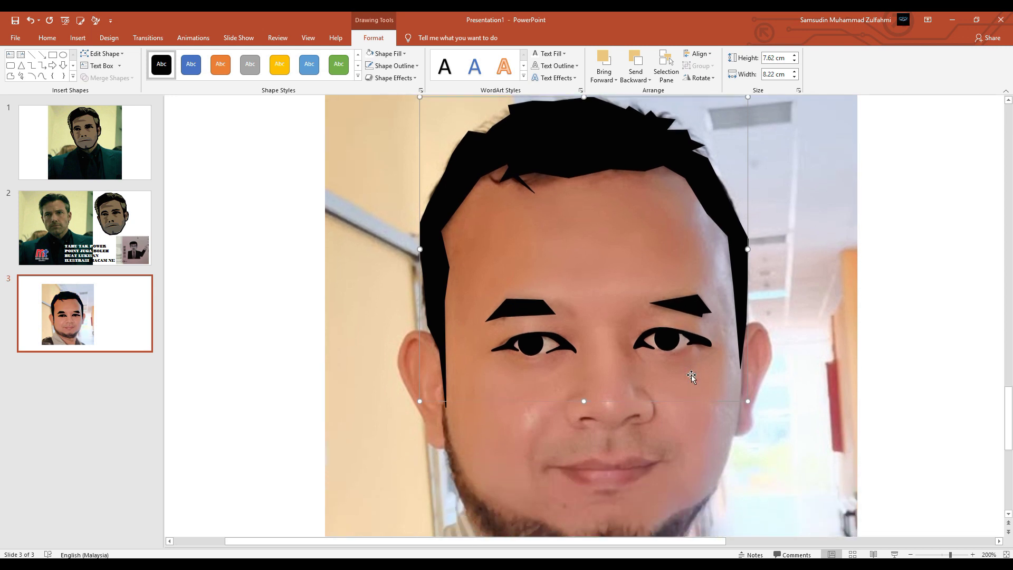
{"action": "scroll", "coordinate": [561, 352], "scroll_direction": "down", "scroll_amount": 3}
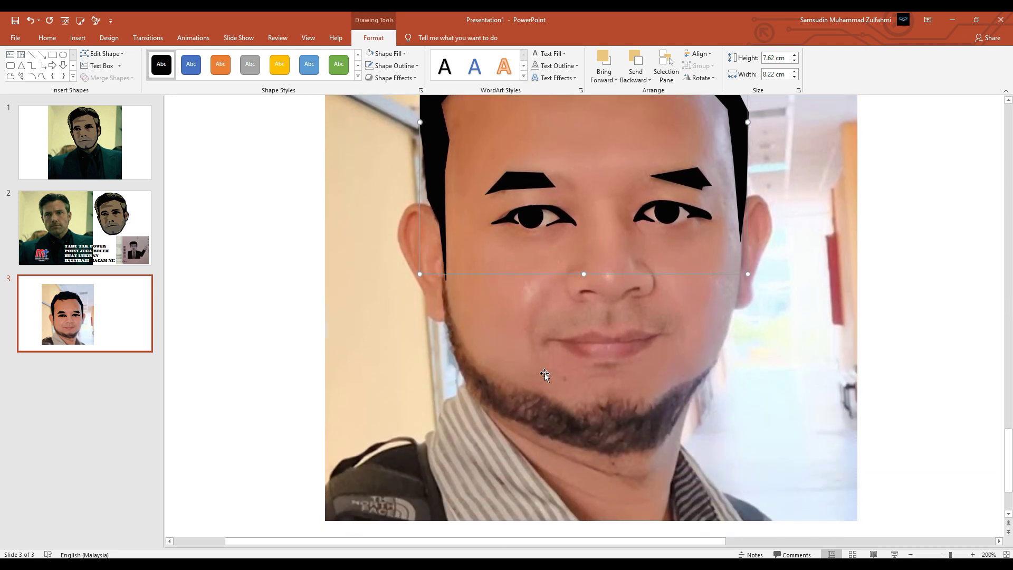
{"action": "left_click", "coordinate": [10, 76]}
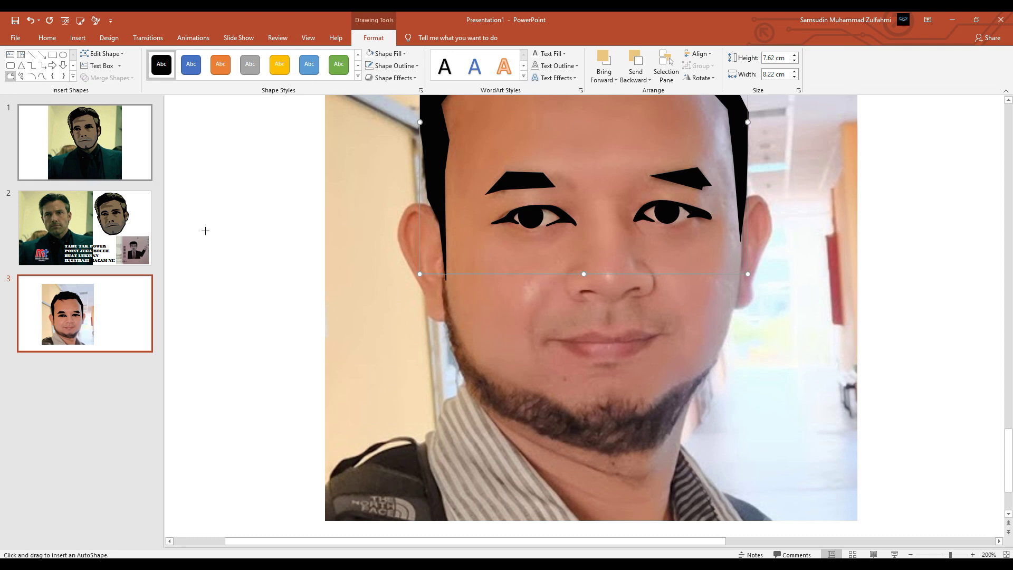
{"action": "left_click", "coordinate": [444, 253]}
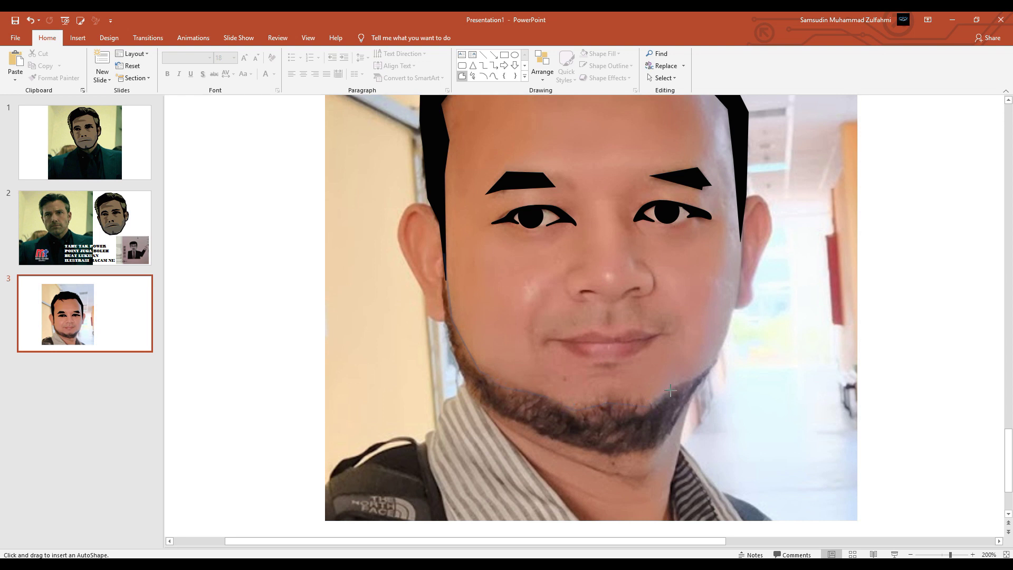
{"action": "left_click", "coordinate": [721, 356]}
{"action": "left_click", "coordinate": [740, 293]}
{"action": "left_click", "coordinate": [738, 221]}
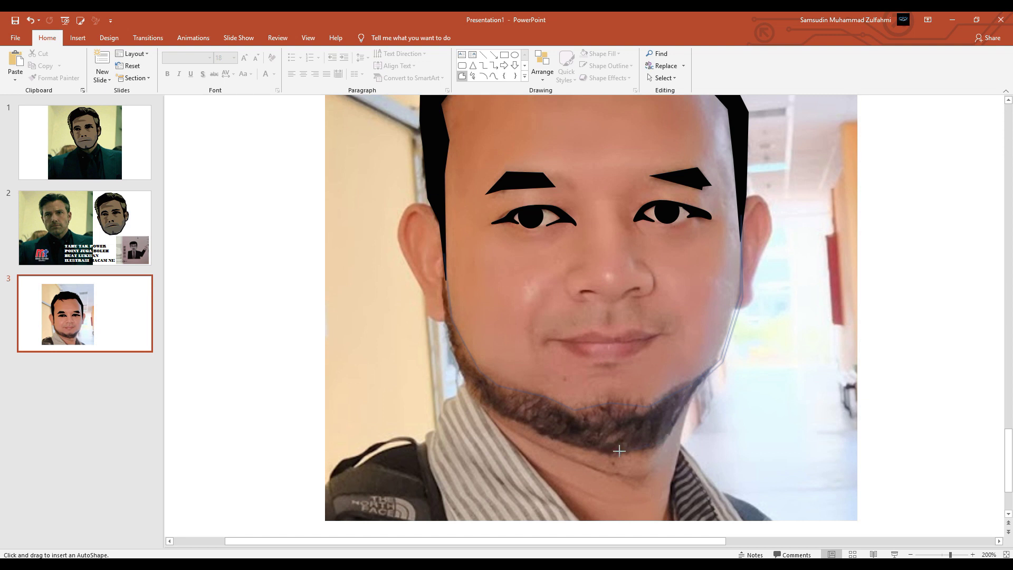
{"action": "mouse_move", "coordinate": [618, 451]}
{"action": "left_mouse_down"}
{"action": "mouse_move", "coordinate": [554, 439]}
{"action": "mouse_move", "coordinate": [459, 384]}
{"action": "mouse_move", "coordinate": [444, 303]}
{"action": "left_mouse_up"}
{"action": "left_click_drag", "start_coordinate": [444, 259], "coordinate": [443, 216]}
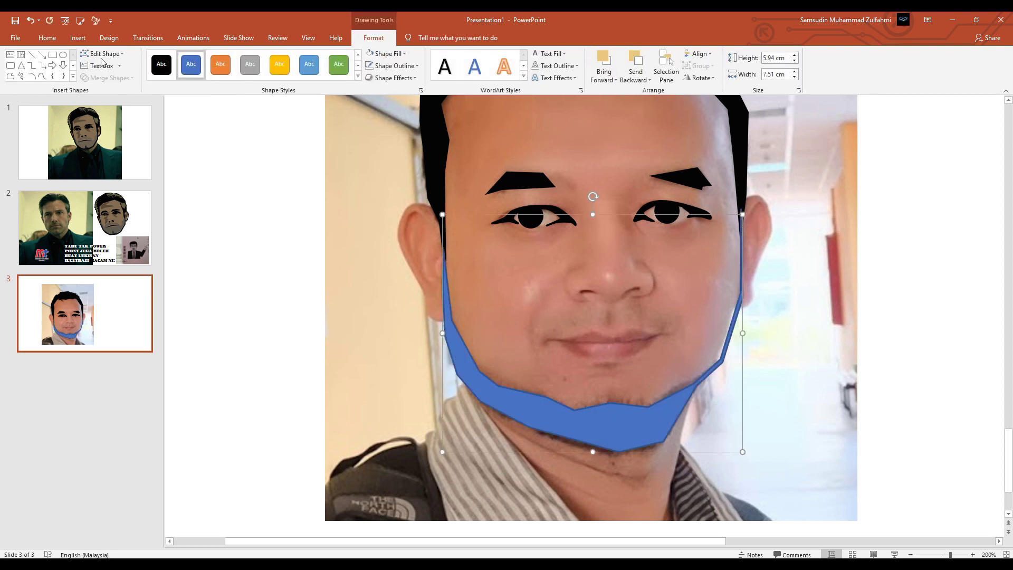
{"action": "left_click", "coordinate": [162, 64]}
Send the portrait photo to the back to check the traced shapes on white, and send the white rectangle back behind the photo
{"action": "scroll", "coordinate": [663, 379], "scroll_direction": "down", "scroll_amount": 8}
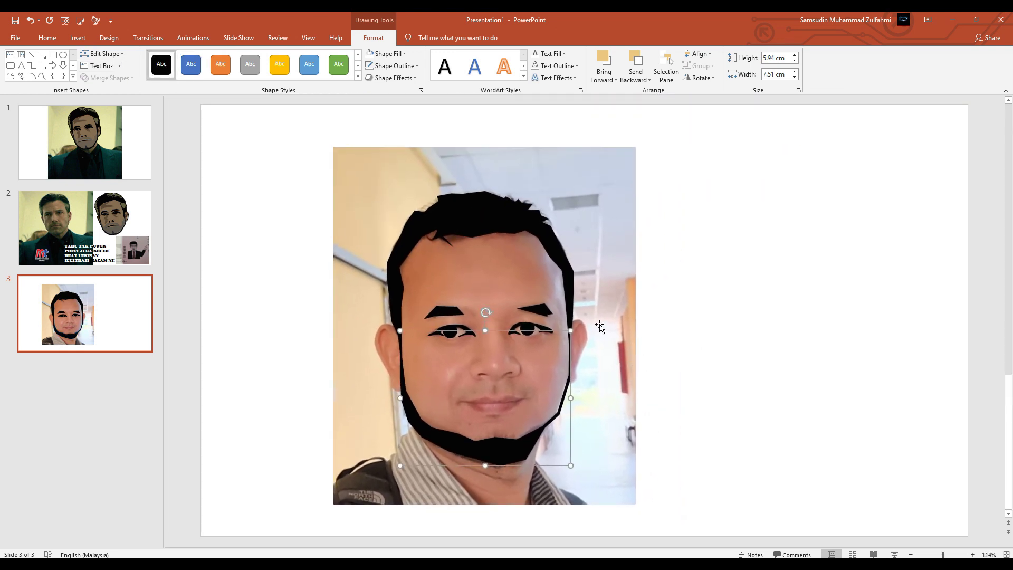
{"action": "left_click", "coordinate": [613, 237]}
{"action": "right_click", "coordinate": [613, 237]}
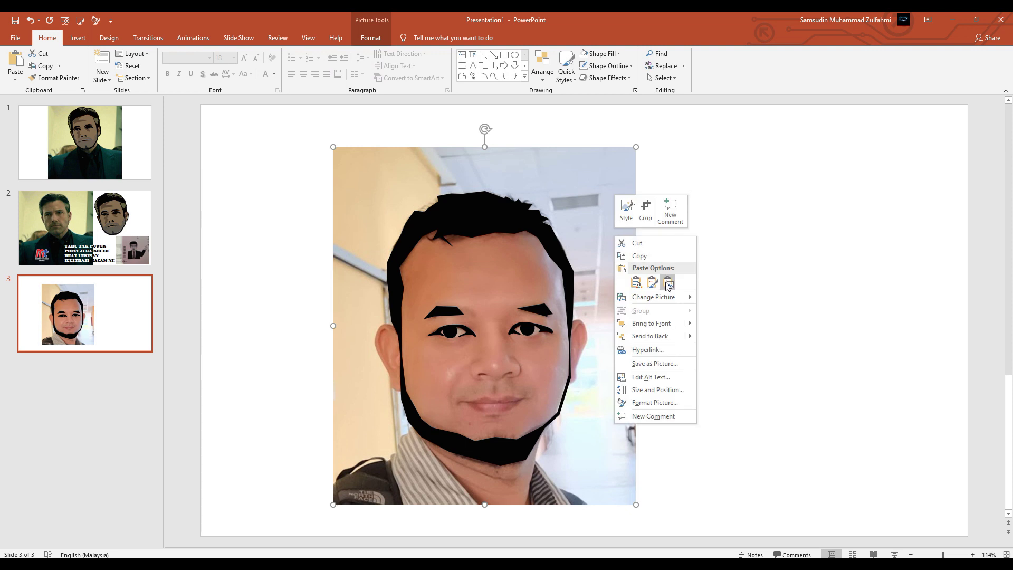
{"action": "left_click", "coordinate": [665, 335]}
{"action": "left_click", "coordinate": [755, 352]}
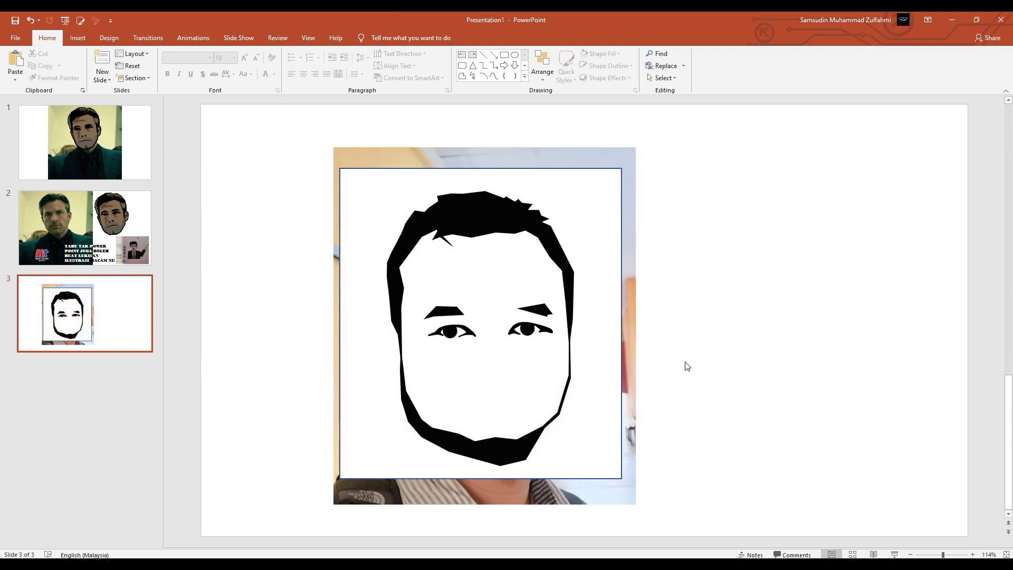
{"action": "right_click", "coordinate": [576, 227]}
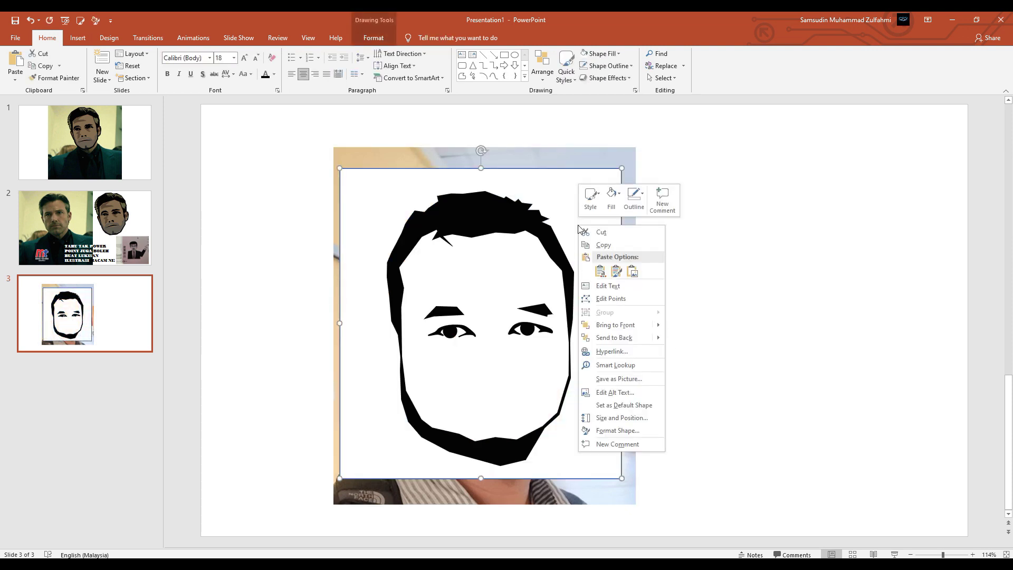
{"action": "left_click", "coordinate": [621, 337]}
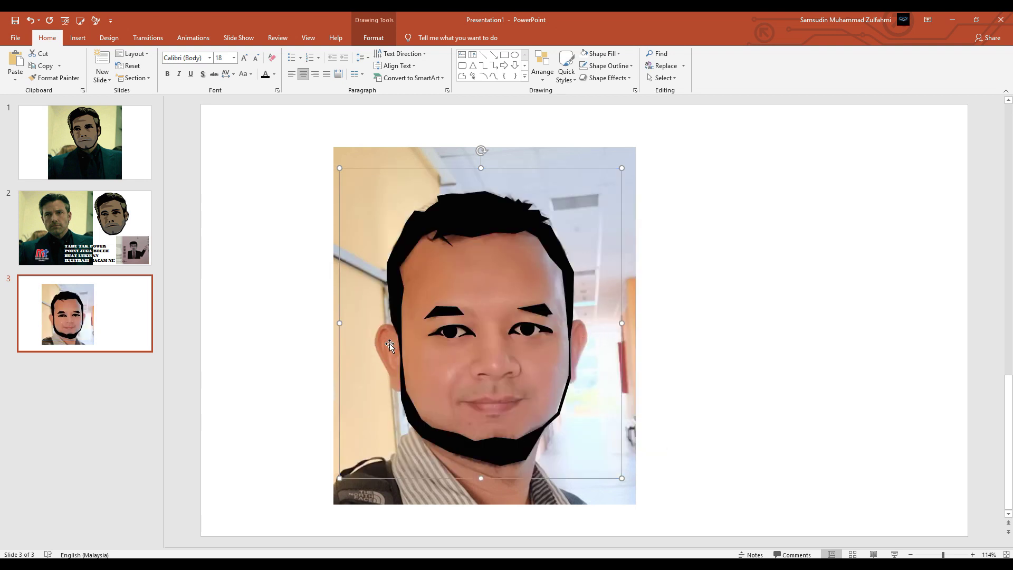
Trace the left-hand ear's outer rim as a thin closed curve about 1.3 cm wide and 3.06 cm high, and style it black
{"action": "scroll", "coordinate": [390, 343], "scroll_direction": "up", "scroll_amount": 5, "text": "ctrl"}
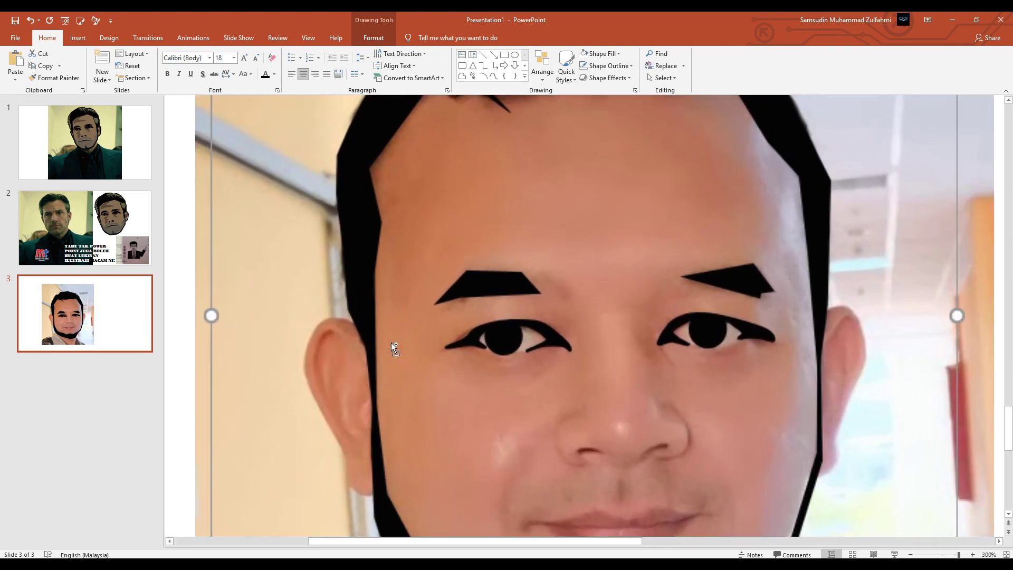
{"action": "scroll", "coordinate": [381, 328], "scroll_direction": "down", "scroll_amount": 1}
{"action": "scroll", "coordinate": [381, 328], "scroll_direction": "down", "scroll_amount": 1}
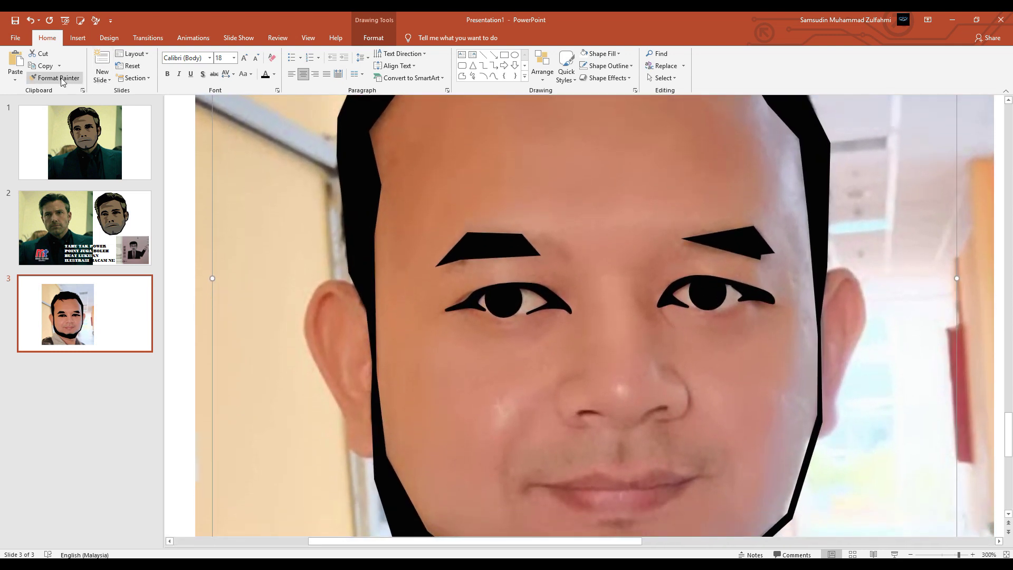
{"action": "left_click", "coordinate": [494, 76]}
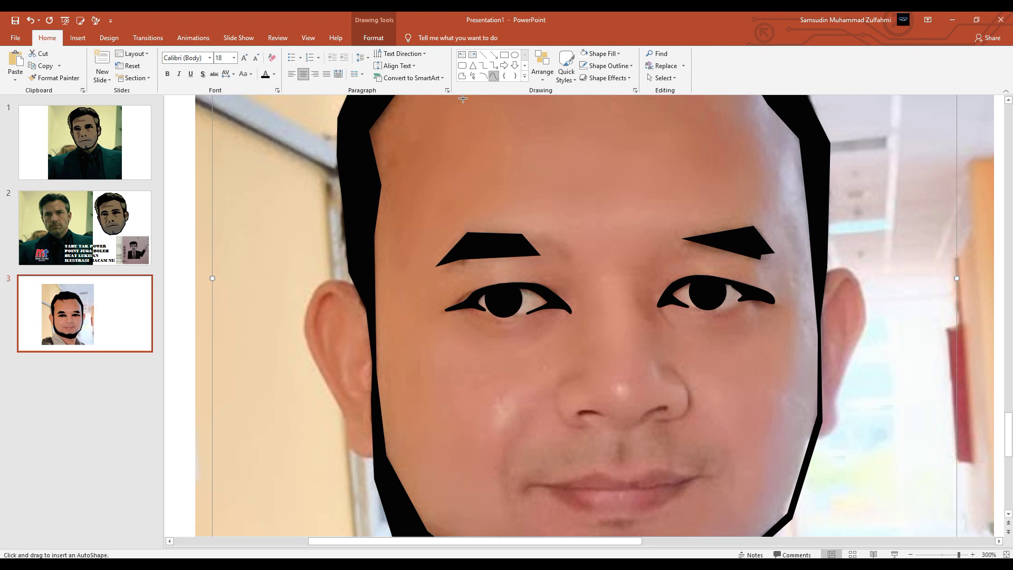
{"action": "left_click", "coordinate": [332, 278]}
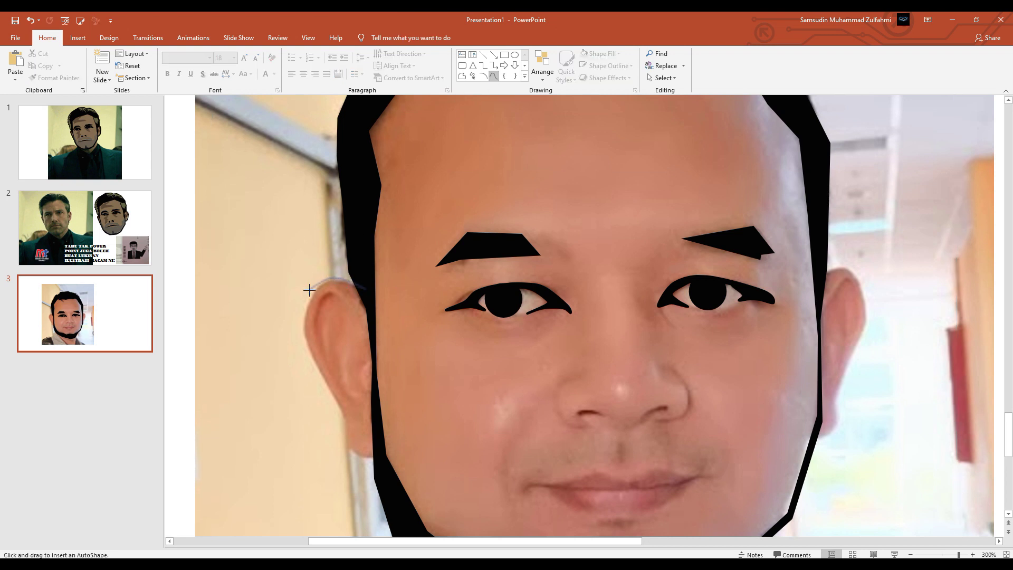
{"action": "left_click", "coordinate": [302, 330]}
{"action": "left_click", "coordinate": [349, 451]}
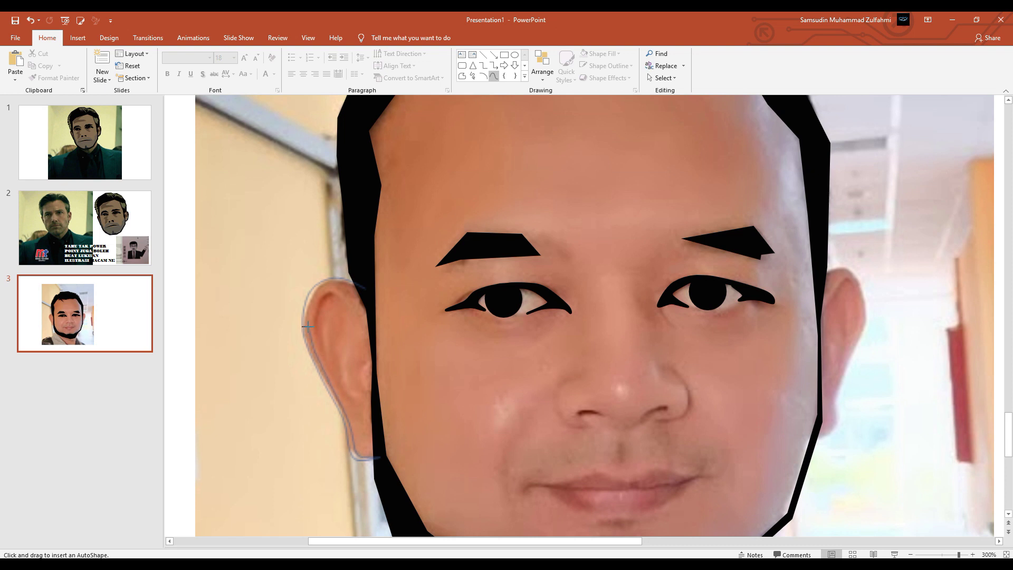
{"action": "double_click", "coordinate": [368, 294]}
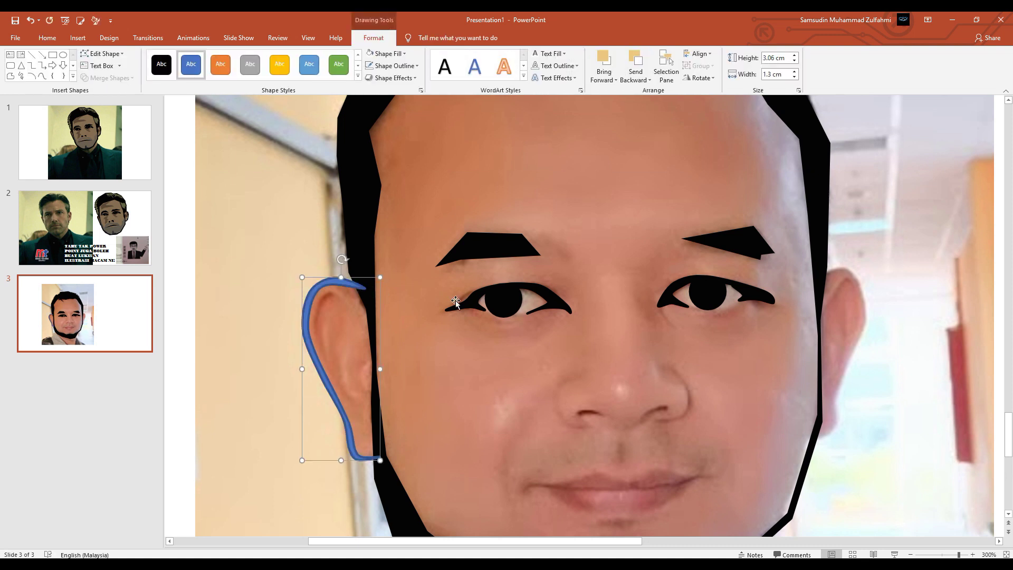
{"action": "left_click", "coordinate": [163, 72]}
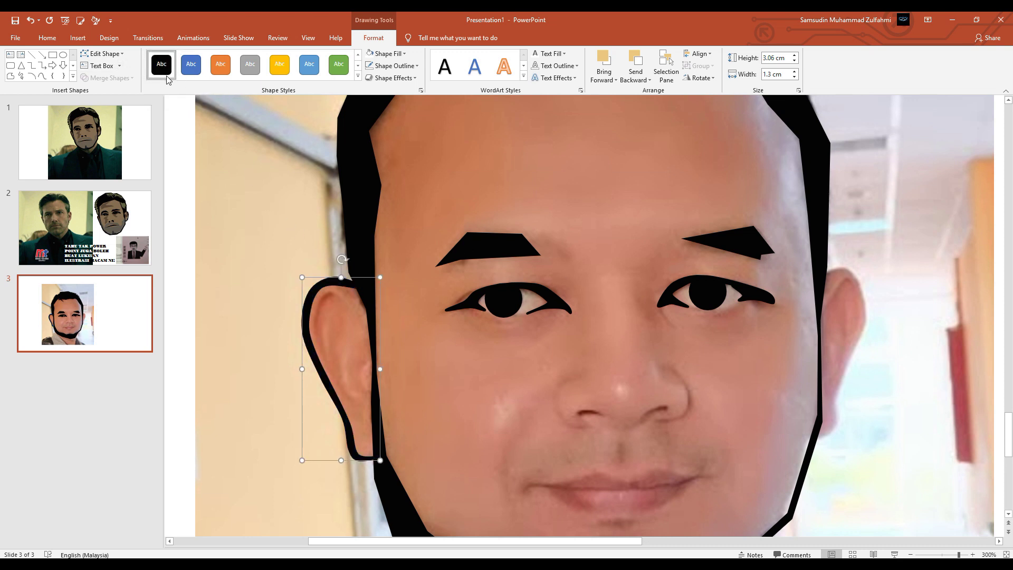
Trace the right-hand ear's outer rim as a thin closed curve about 0.89 cm wide and 2.95 cm high, and style it black
{"action": "left_click", "coordinate": [42, 75]}
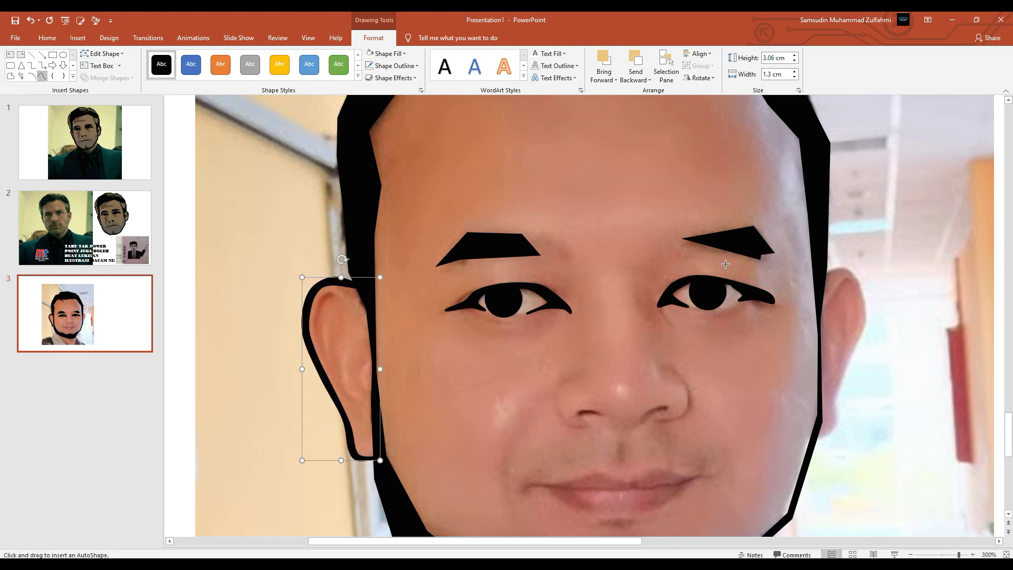
{"action": "left_click", "coordinate": [820, 274]}
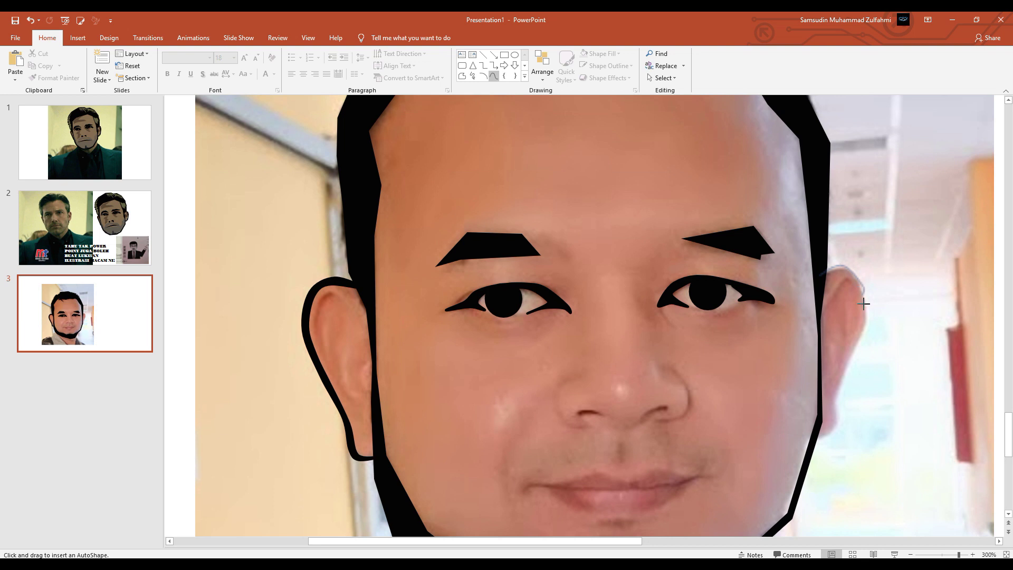
{"action": "left_click", "coordinate": [865, 320]}
{"action": "left_click", "coordinate": [837, 421]}
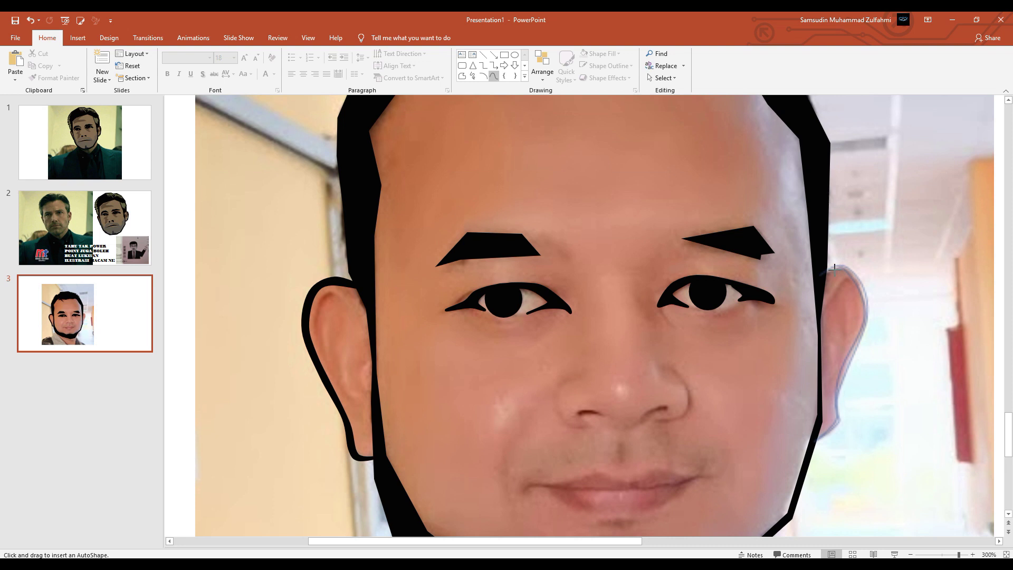
{"action": "double_click", "coordinate": [820, 273]}
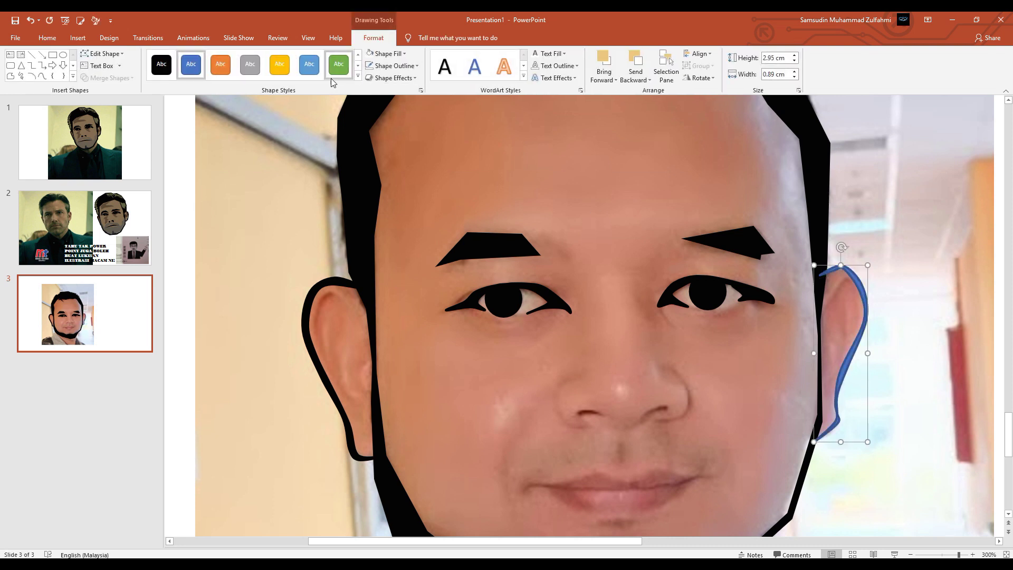
{"action": "left_click", "coordinate": [164, 64]}
{"action": "scroll", "coordinate": [704, 276], "scroll_direction": "up", "scroll_amount": 2}
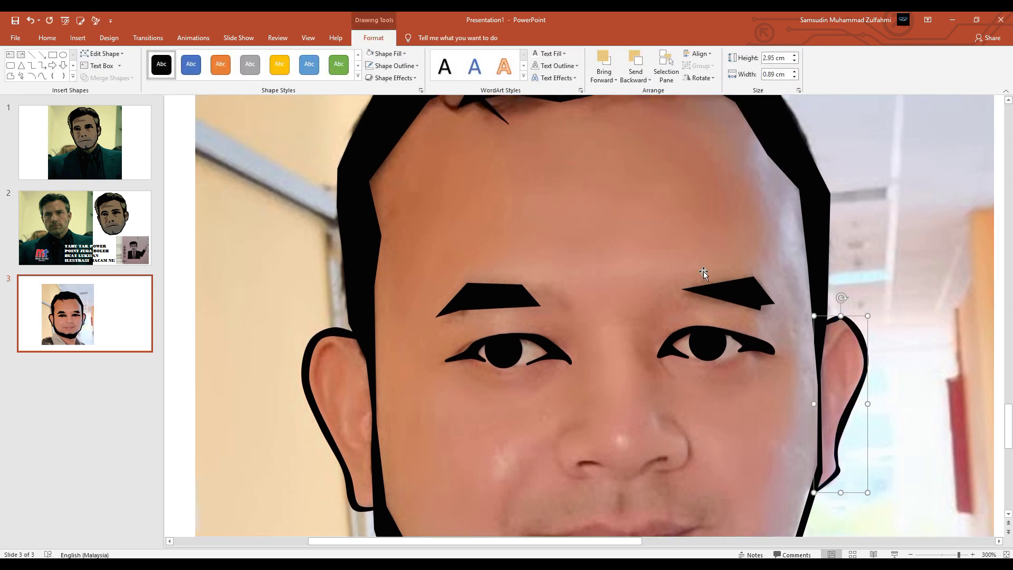
{"action": "scroll", "coordinate": [703, 272], "scroll_direction": "down", "scroll_amount": 3}
{"action": "scroll", "coordinate": [704, 271], "scroll_direction": "down", "scroll_amount": 1}
{"action": "scroll", "coordinate": [703, 272], "scroll_direction": "up", "scroll_amount": 2}
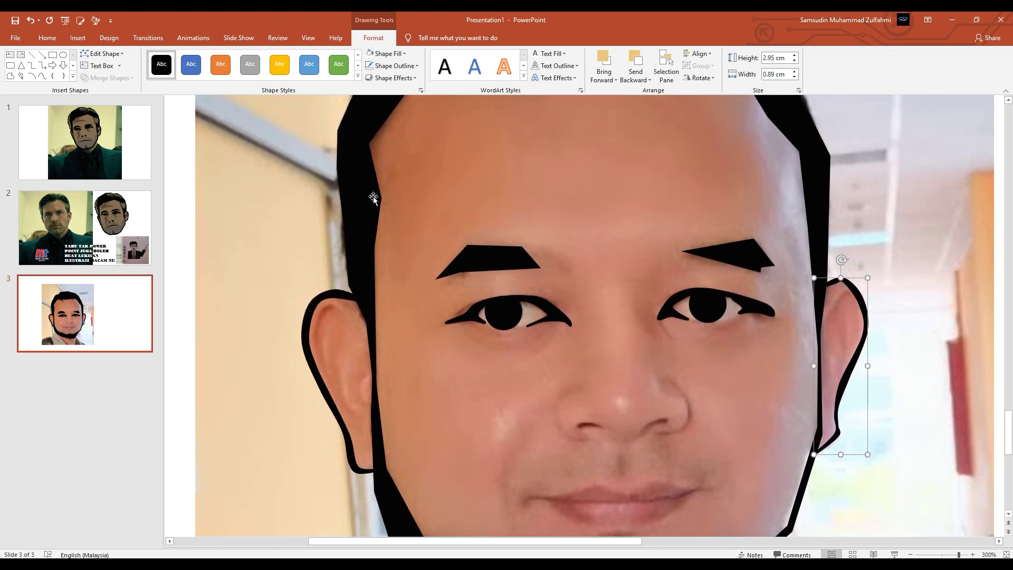
{"action": "scroll", "coordinate": [460, 285], "scroll_direction": "up", "scroll_amount": 2}
{"action": "scroll", "coordinate": [466, 289], "scroll_direction": "down", "scroll_amount": 4}
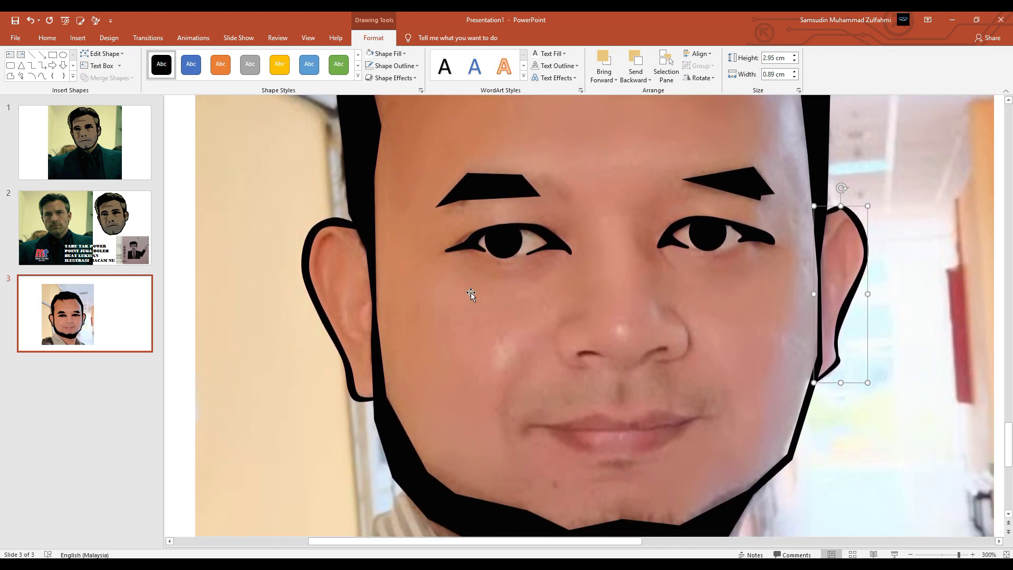
{"action": "scroll", "coordinate": [482, 308], "scroll_direction": "down", "scroll_amount": 10}
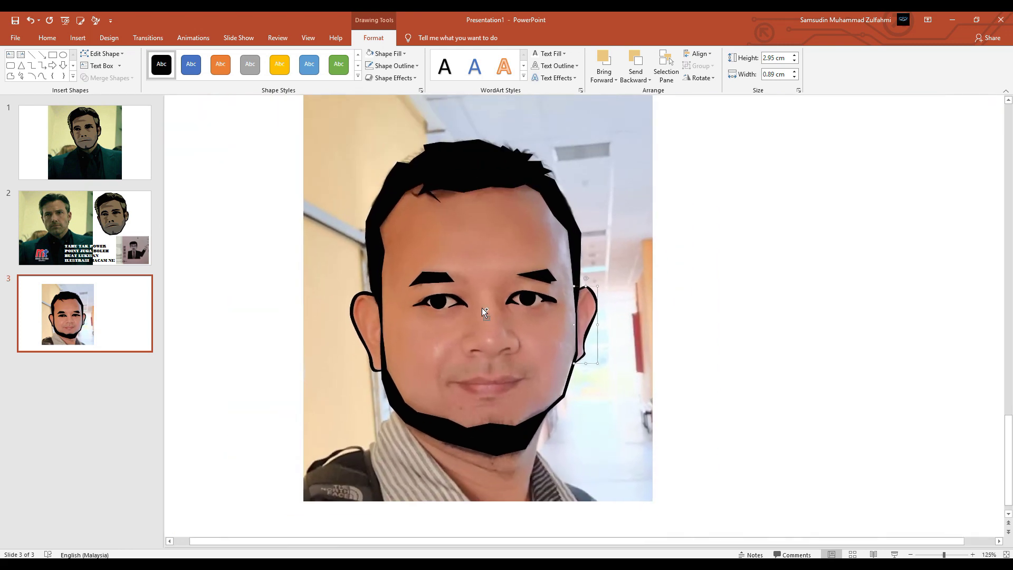
Trace the right-hand wing of the nose as a thin closed curve about 0.59 cm wide and 0.9 cm high, and style it black
{"action": "left_click", "coordinate": [800, 330]}
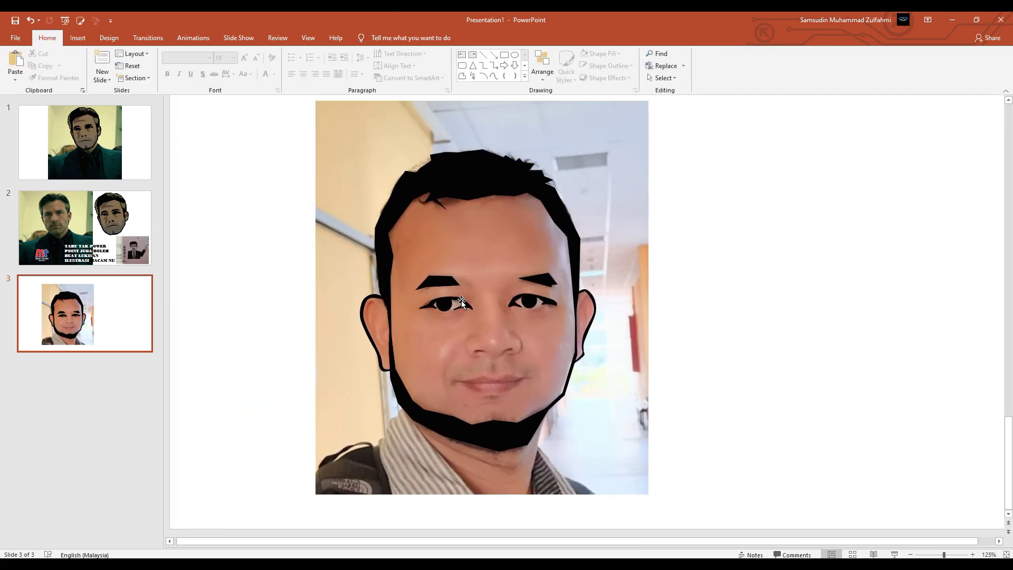
{"action": "scroll", "coordinate": [462, 300], "scroll_direction": "up", "scroll_amount": 1}
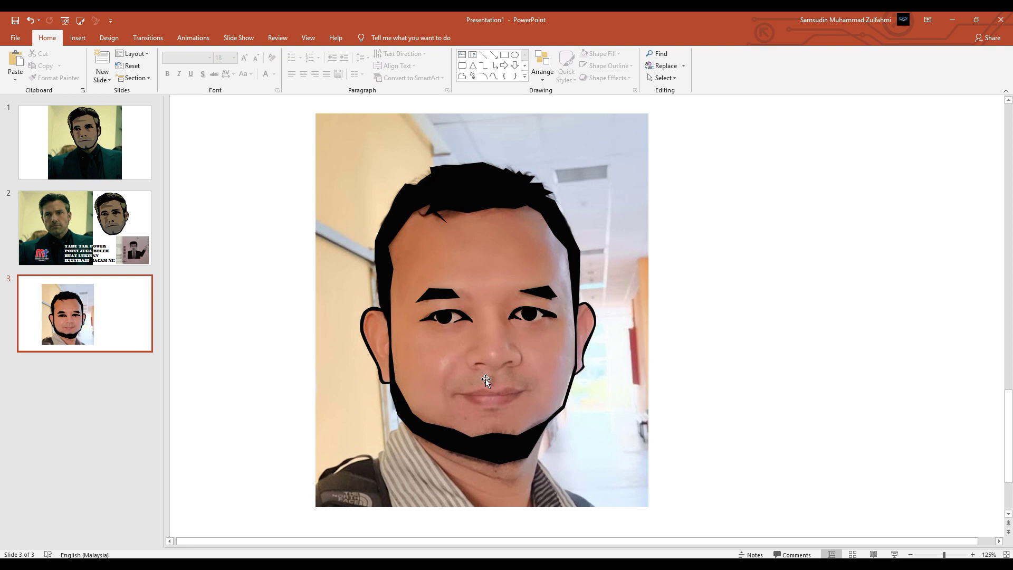
{"action": "scroll", "coordinate": [489, 381], "scroll_direction": "down", "scroll_amount": 1}
{"action": "scroll", "coordinate": [486, 354], "scroll_direction": "up", "scroll_amount": 5}
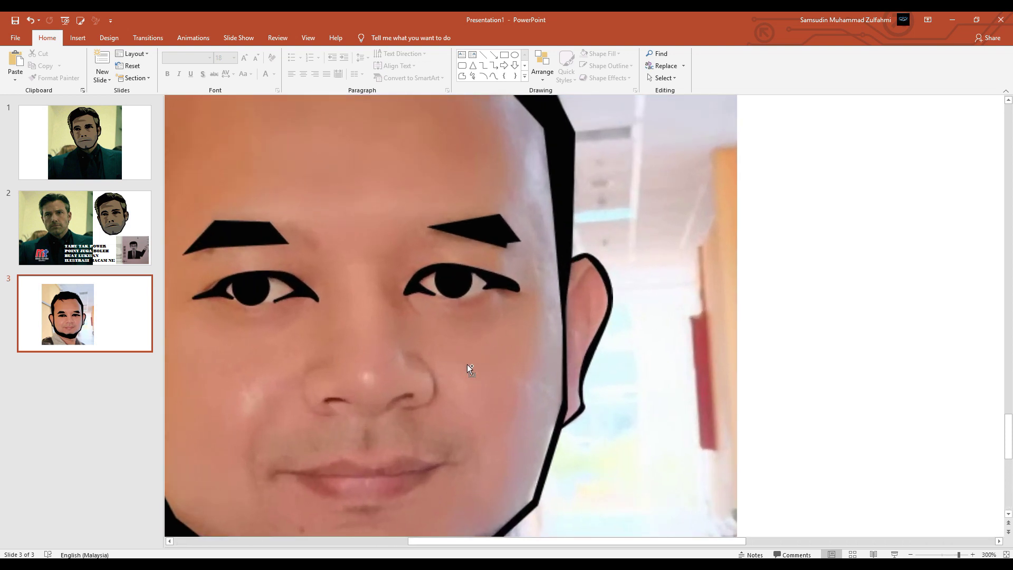
{"action": "scroll", "coordinate": [322, 353], "scroll_direction": "up", "scroll_amount": 1}
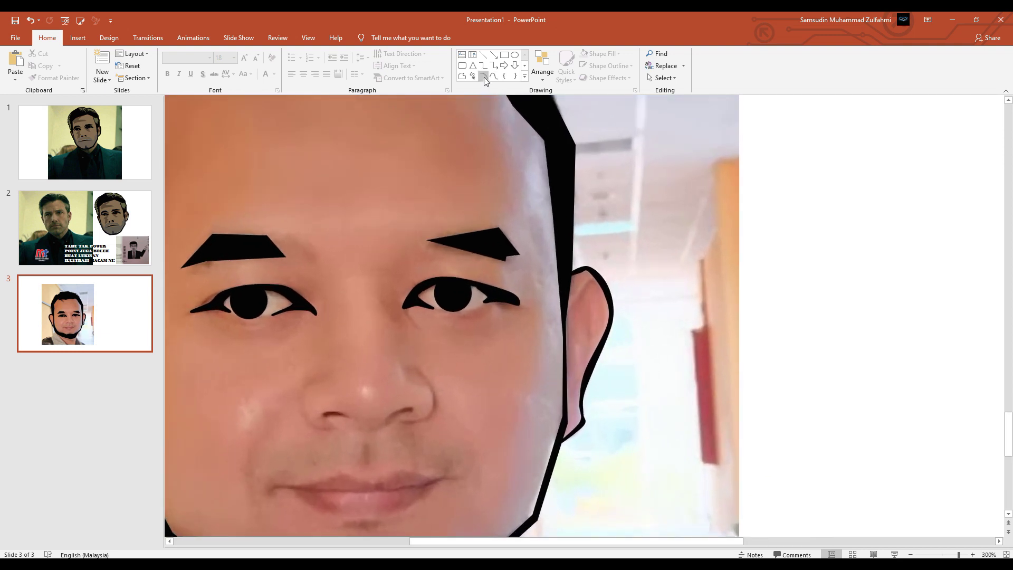
{"action": "left_click", "coordinate": [493, 76]}
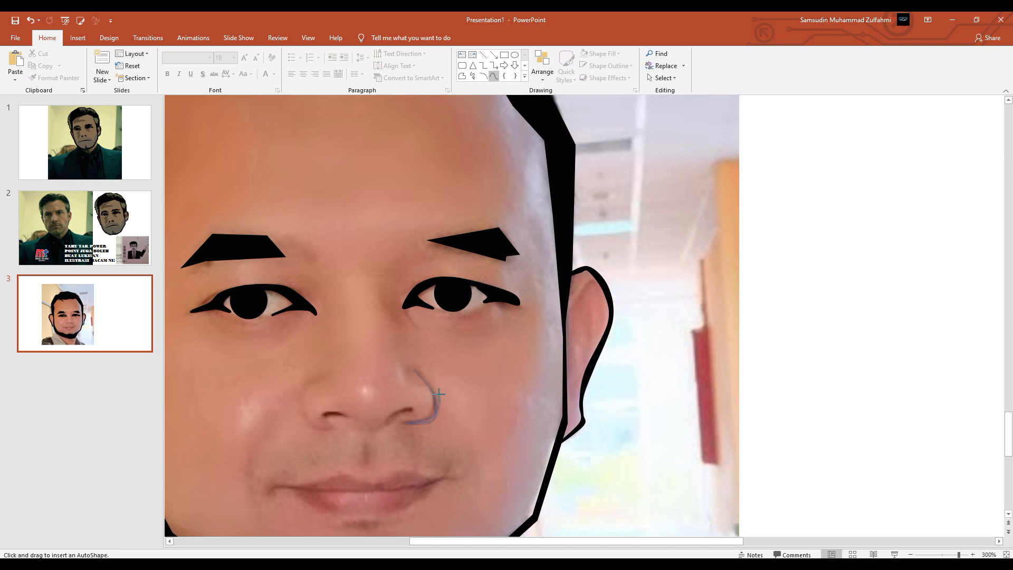
{"action": "left_click", "coordinate": [415, 368]}
{"action": "left_click", "coordinate": [162, 64]}
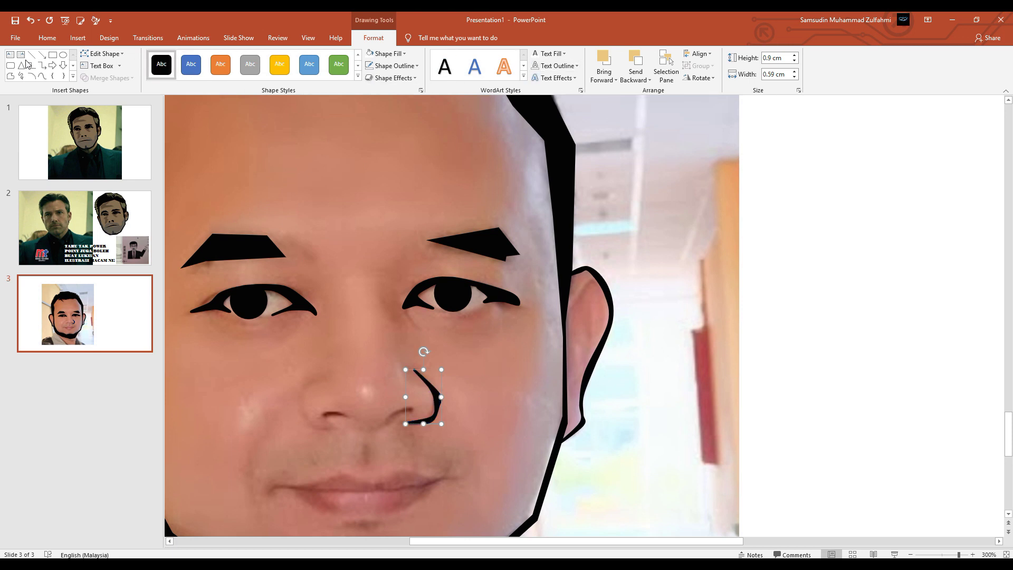
Trace the left-hand wing of the nose as a thin closed curve about 0.42 cm wide and 0.75 cm high, and style it black
{"action": "left_click", "coordinate": [42, 75]}
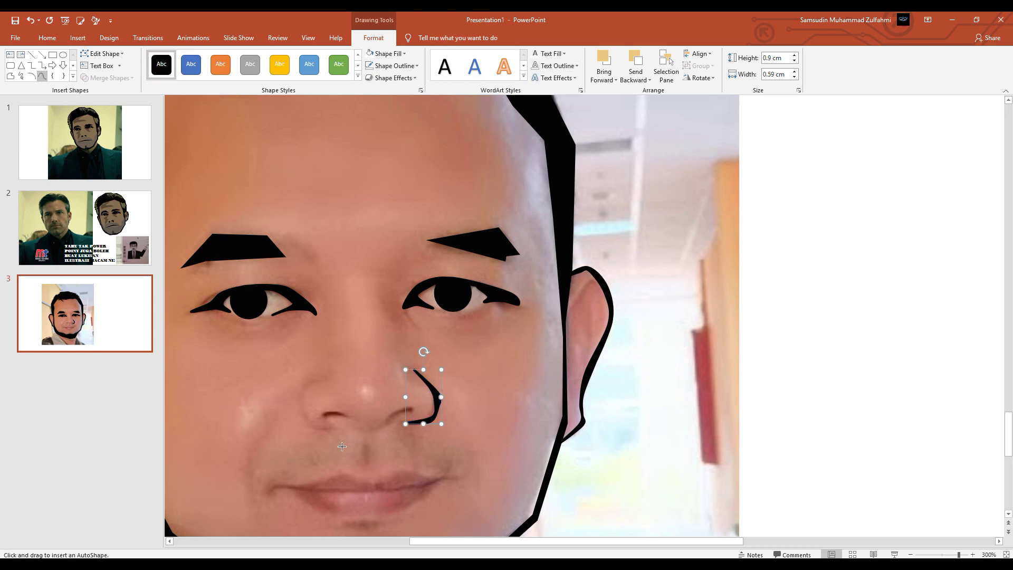
{"action": "left_click", "coordinate": [316, 428]}
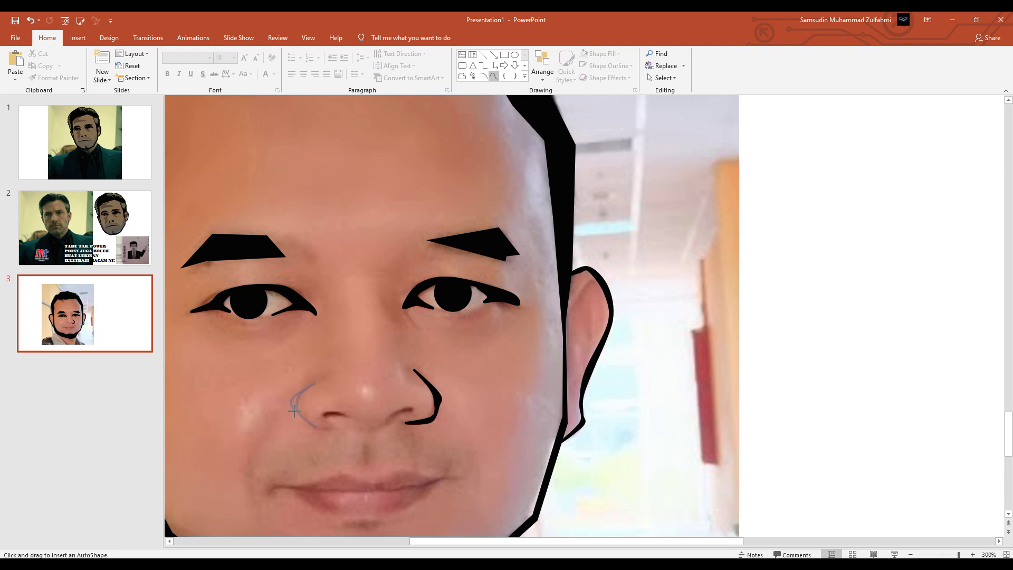
{"action": "double_click", "coordinate": [314, 426]}
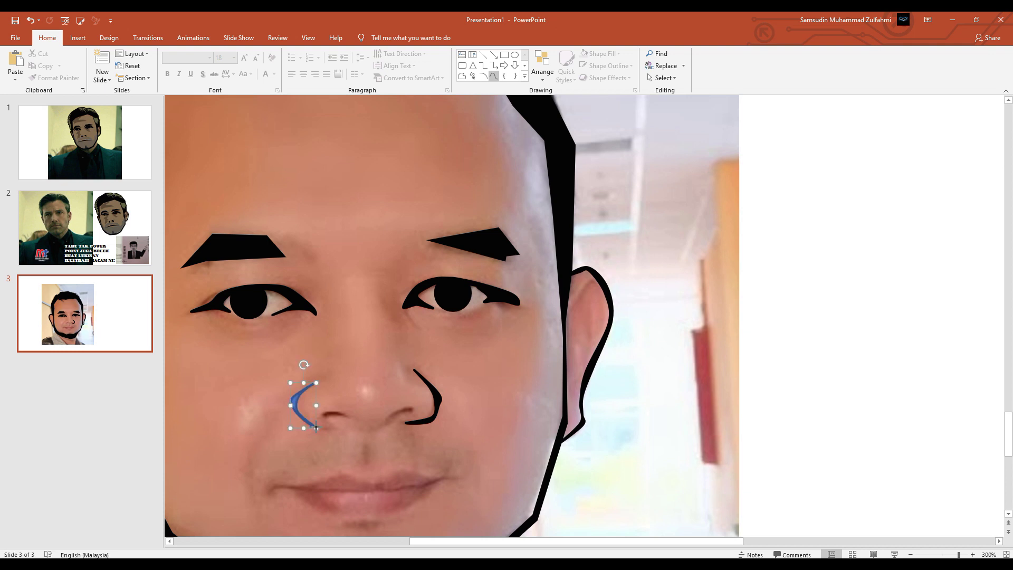
{"action": "left_click", "coordinate": [163, 65]}
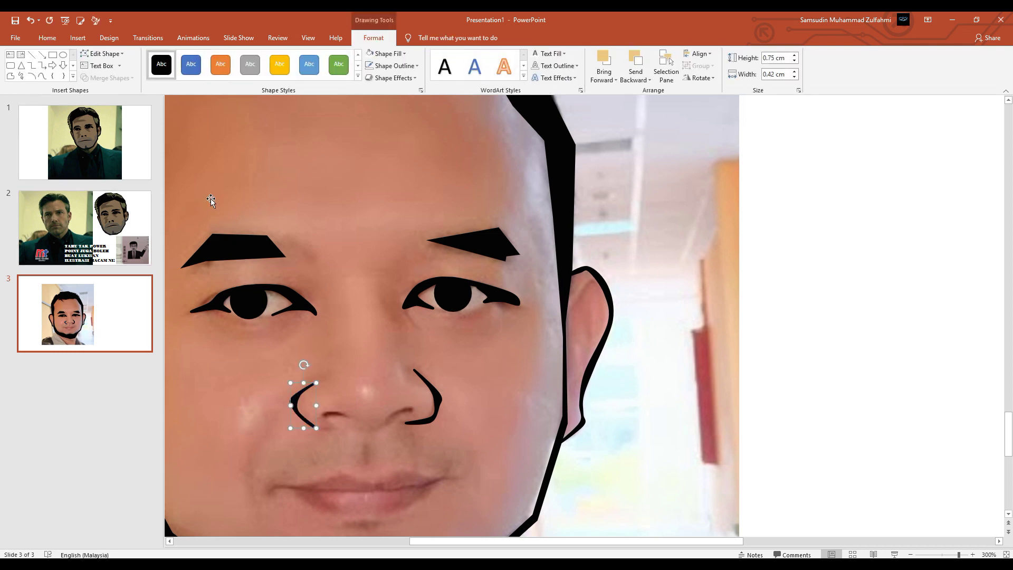
Trace both nostrils as small closed curves, the left-hand one about 0.43 cm wide and 0.11 cm high, and style them black together
{"action": "left_click", "coordinate": [43, 77]}
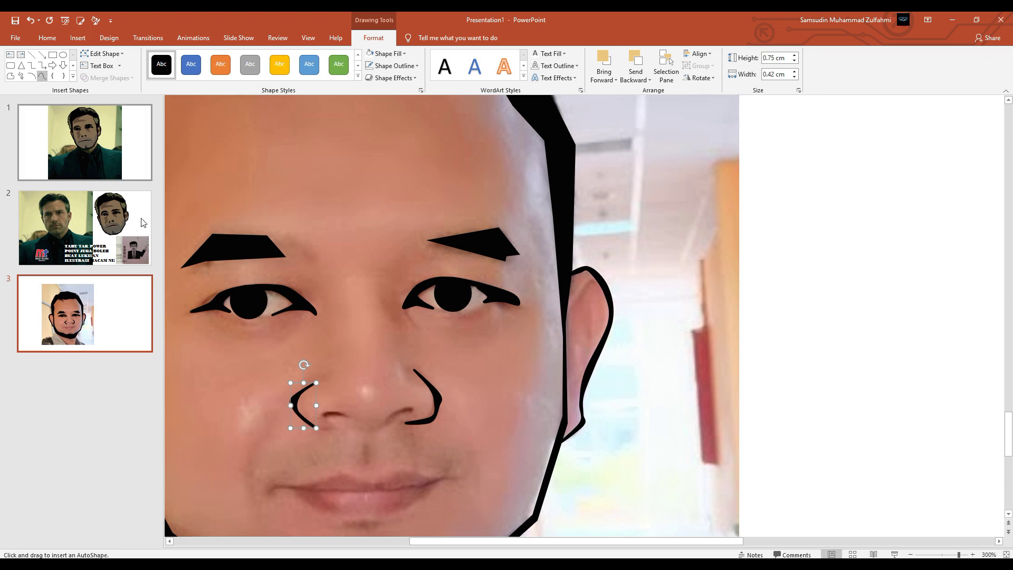
{"action": "left_click", "coordinate": [323, 417]}
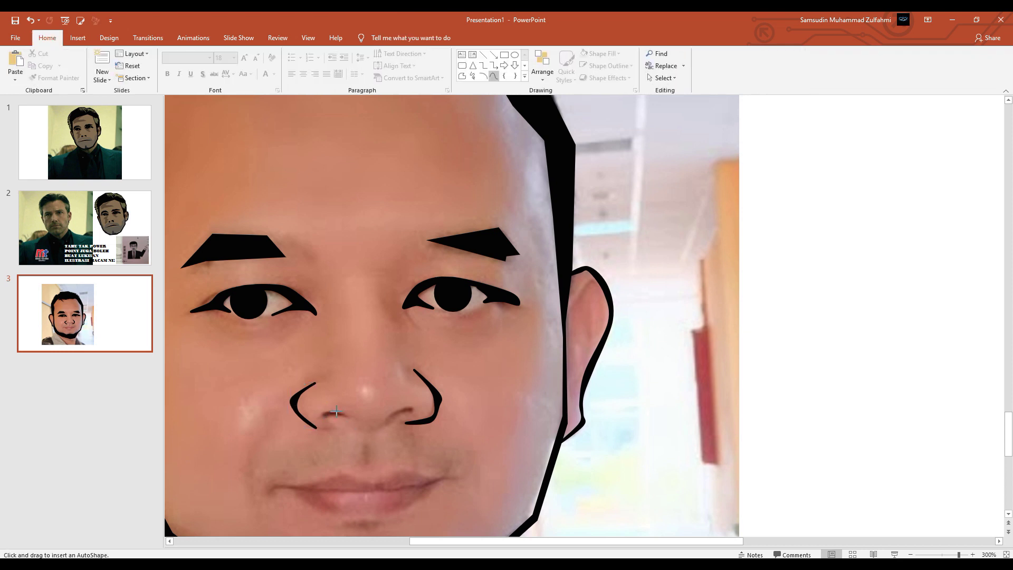
{"action": "double_click", "coordinate": [349, 416]}
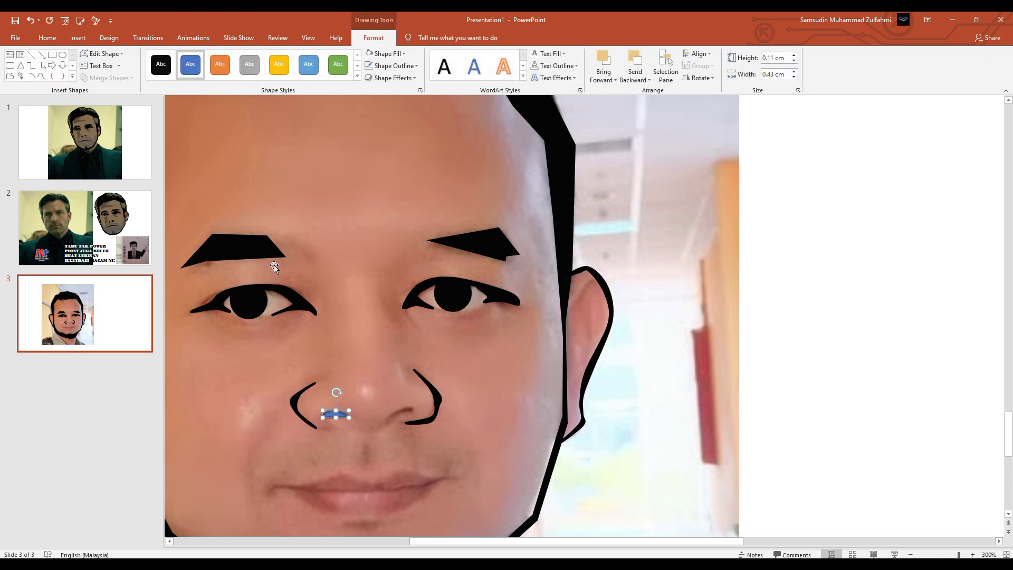
{"action": "left_click", "coordinate": [42, 76]}
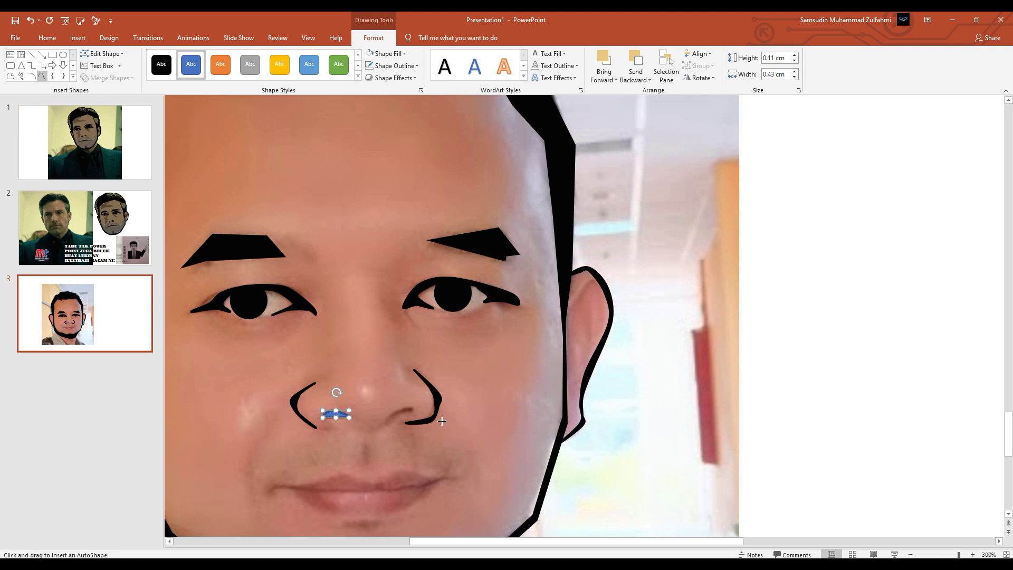
{"action": "left_click", "coordinate": [411, 406]}
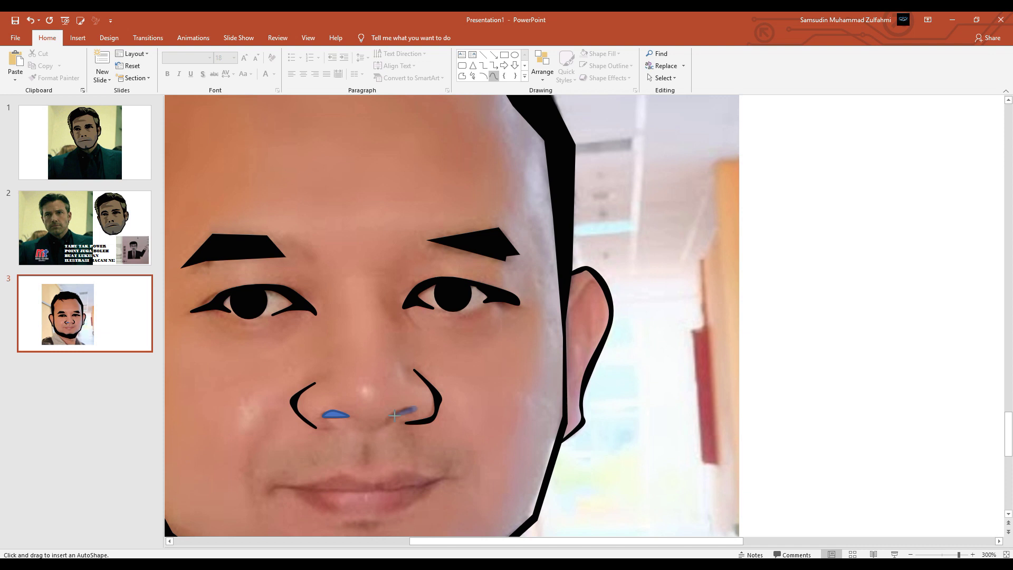
{"action": "double_click", "coordinate": [394, 416]}
{"action": "left_click", "coordinate": [332, 419], "text": "shift"}
{"action": "left_click", "coordinate": [162, 64]}
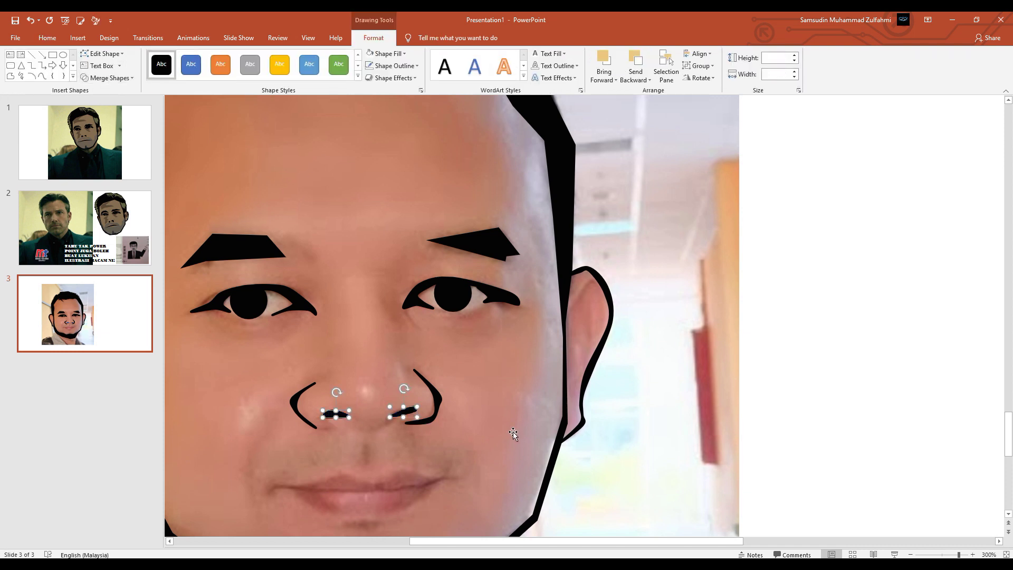
{"action": "scroll", "coordinate": [512, 432], "scroll_direction": "down", "scroll_amount": 5}
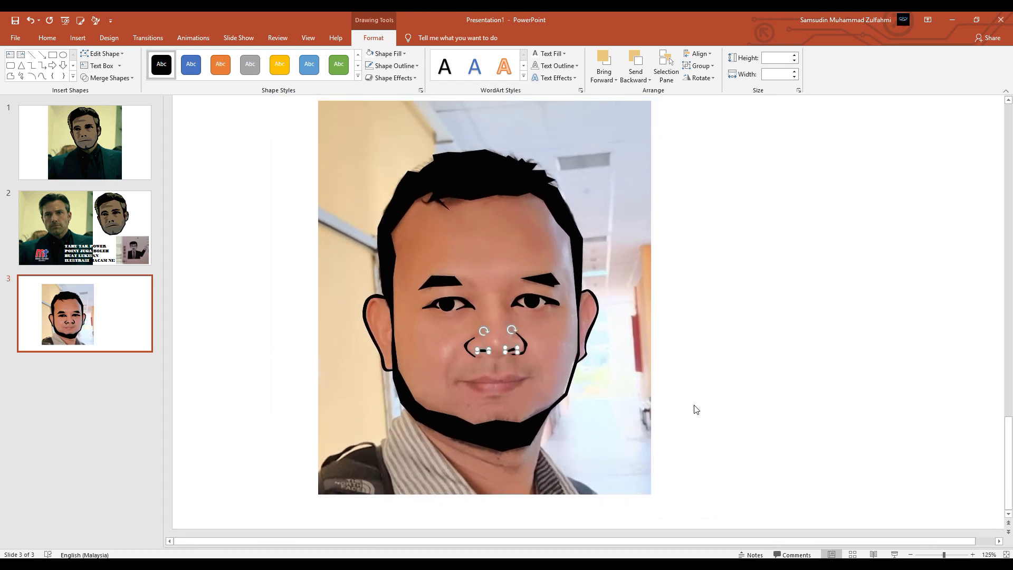
{"action": "left_click", "coordinate": [728, 409]}
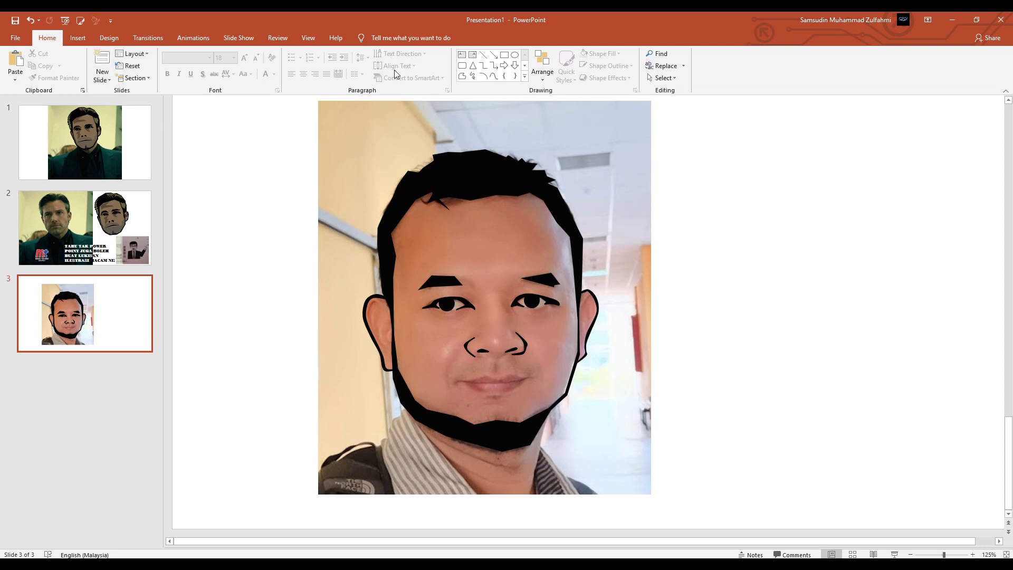
Trace the line between the lips as a thin closed curve about 2.96 cm wide and 0.25 cm high, and style it black
{"action": "left_click", "coordinate": [494, 75]}
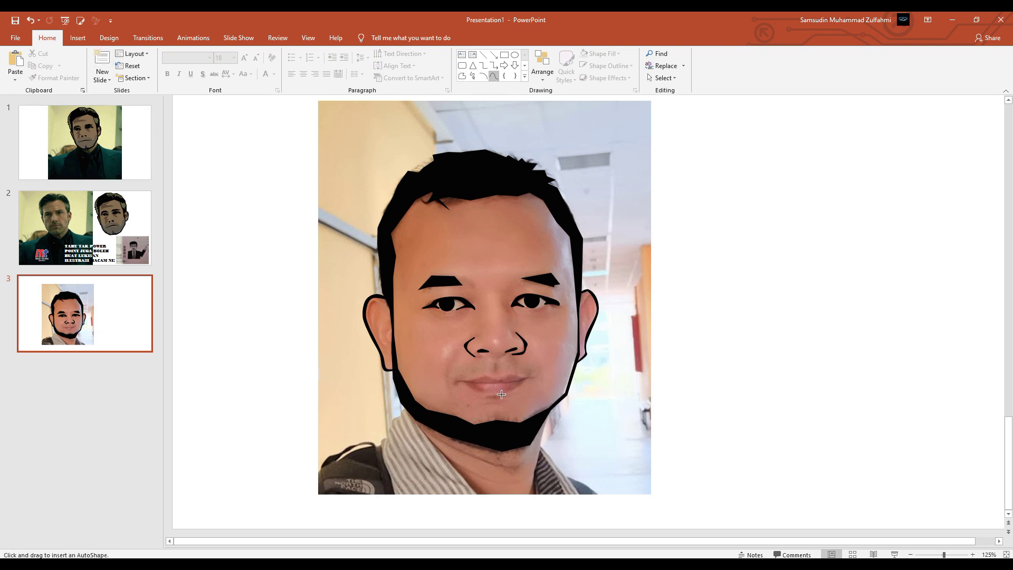
{"action": "scroll", "coordinate": [491, 385], "scroll_direction": "up", "scroll_amount": 2, "text": "ctrl"}
{"action": "scroll", "coordinate": [491, 385], "scroll_direction": "up", "scroll_amount": 5, "text": "ctrl"}
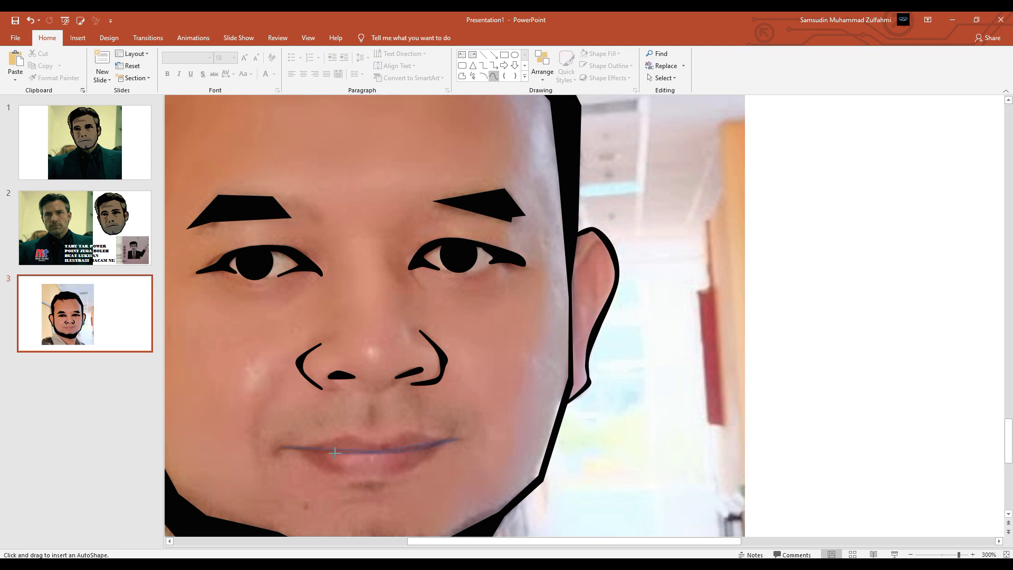
{"action": "double_click", "coordinate": [280, 448]}
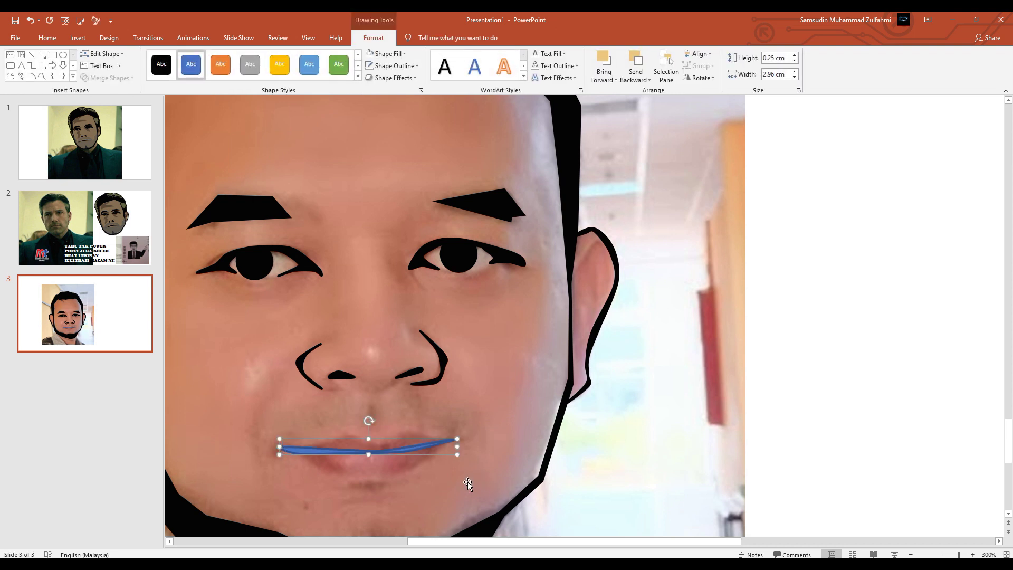
{"action": "left_click", "coordinate": [161, 64]}
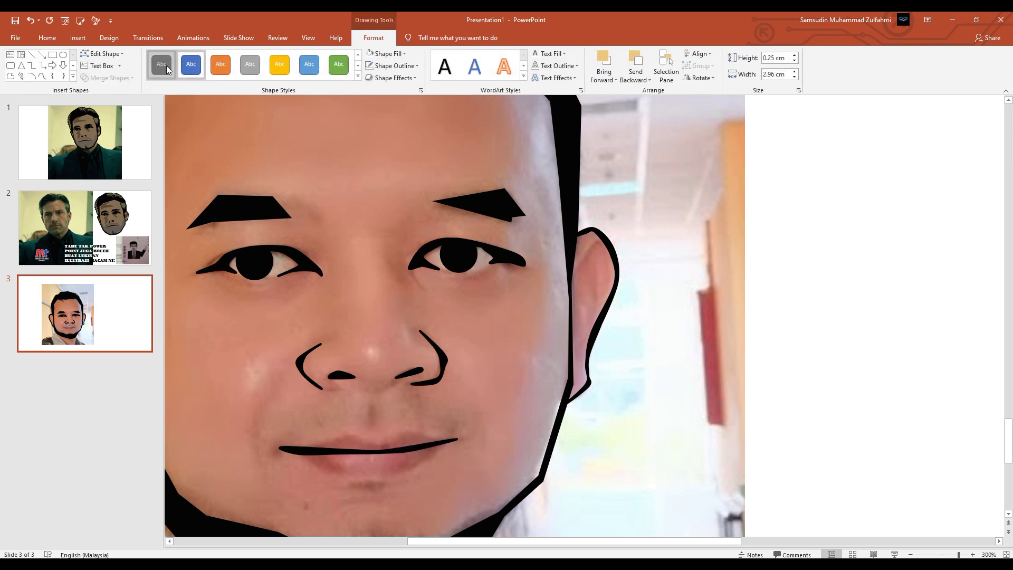
{"action": "left_click", "coordinate": [800, 373]}
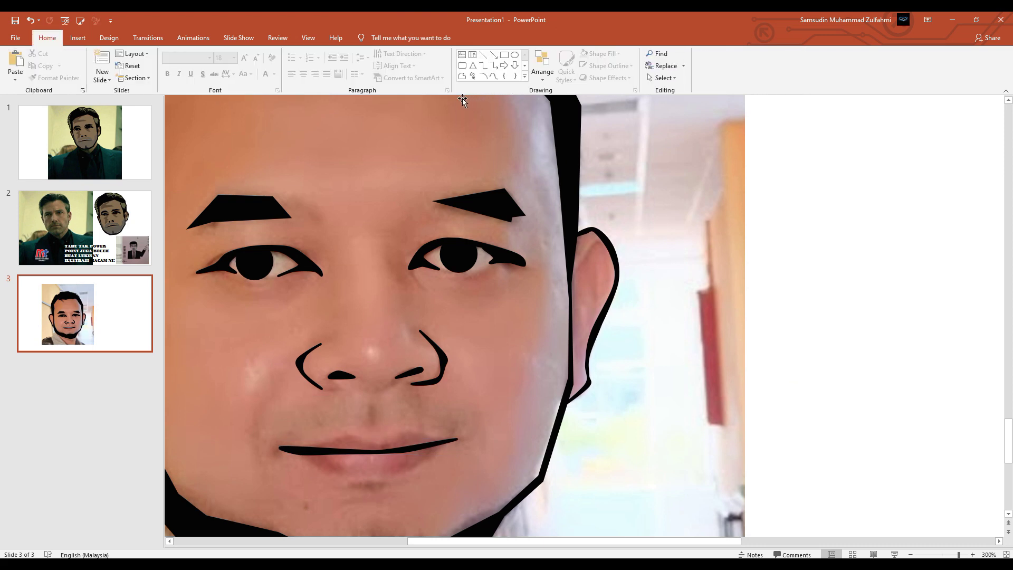
Send the photo to the back to check the nose and mouth on white, and send the white rectangle back behind the photo
{"action": "scroll", "coordinate": [613, 393], "scroll_direction": "down", "scroll_amount": 10}
{"action": "scroll", "coordinate": [585, 182], "scroll_direction": "up", "scroll_amount": 1}
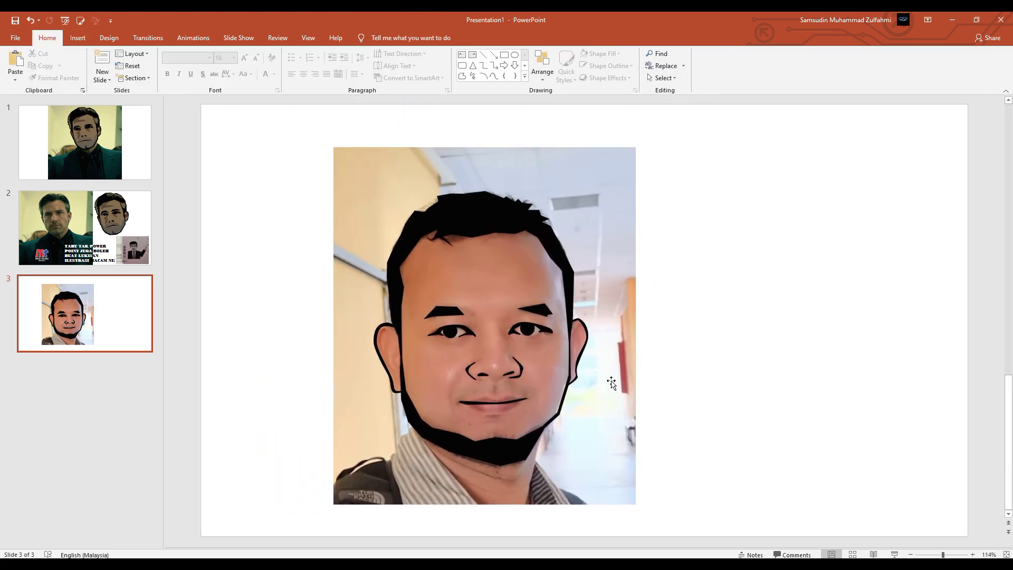
{"action": "left_click", "coordinate": [584, 181]}
{"action": "right_click", "coordinate": [585, 181]}
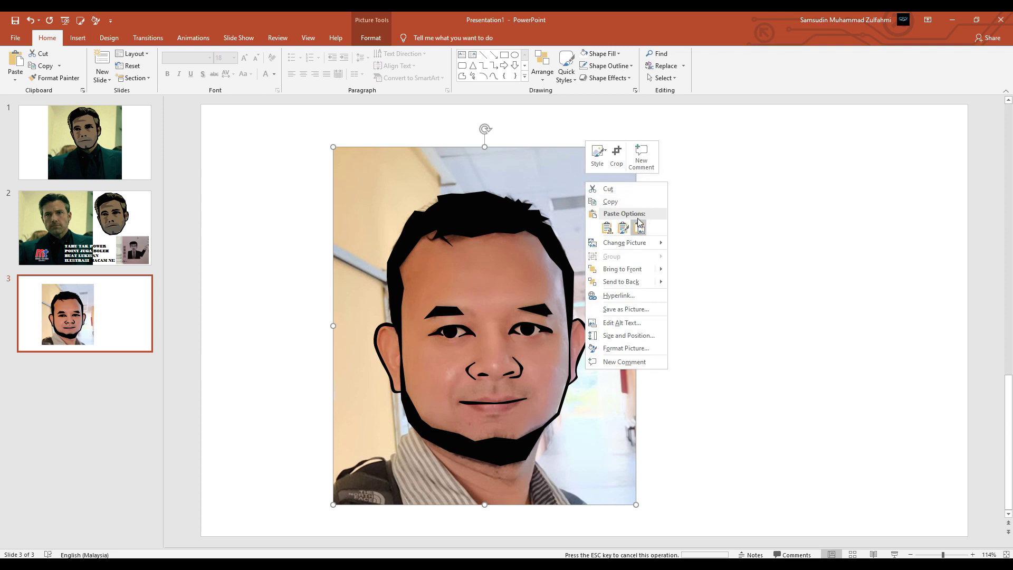
{"action": "left_click", "coordinate": [621, 281]}
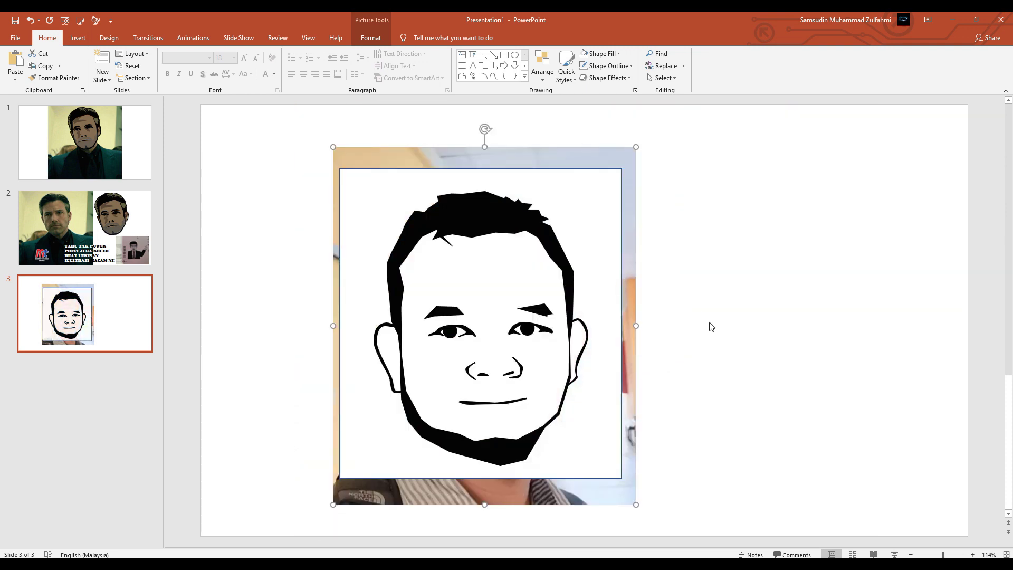
{"action": "left_click", "coordinate": [708, 326]}
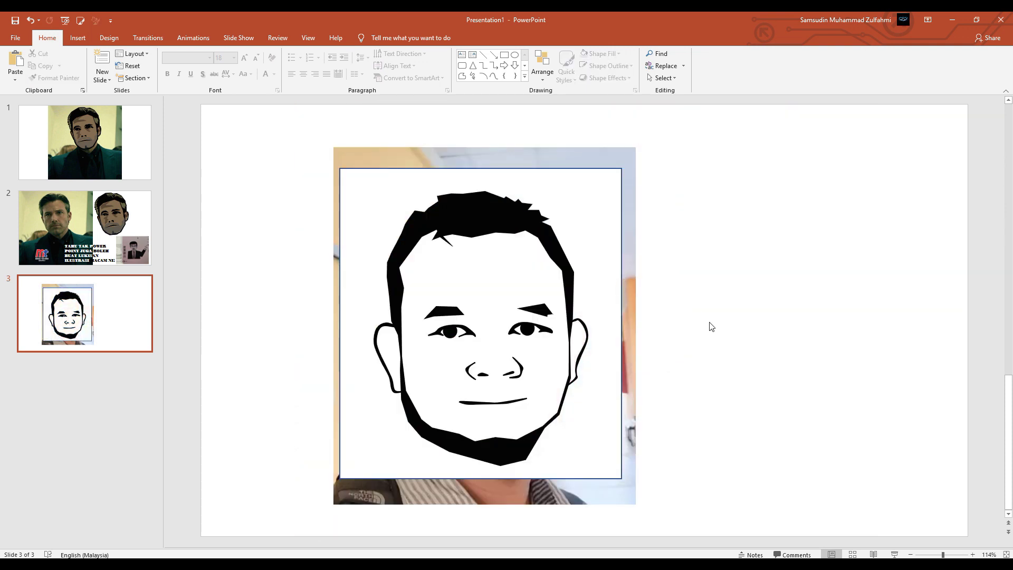
{"action": "left_click", "coordinate": [594, 189]}
{"action": "right_click", "coordinate": [594, 189]}
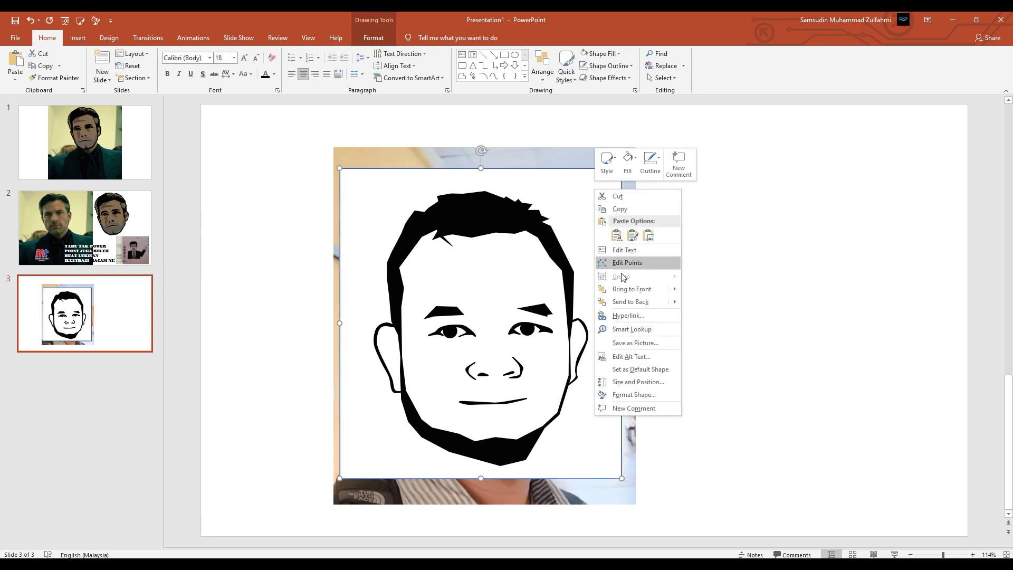
{"action": "left_click", "coordinate": [623, 301]}
{"action": "left_click", "coordinate": [684, 309]}
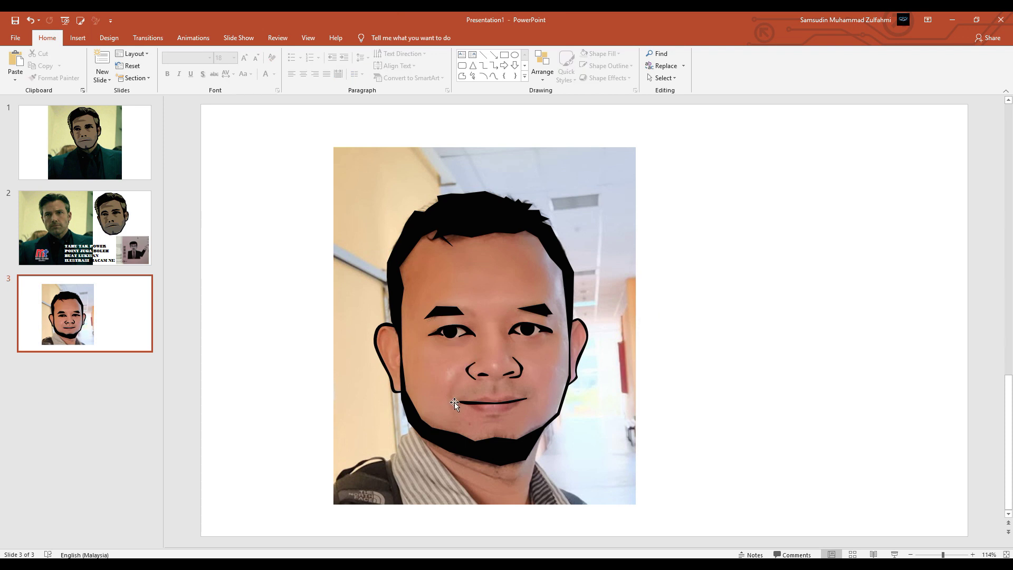
Check the example illustration on slide 2, and on slide 3 trace the face with both ears as one closed freeform about 9.41 × 10 cm
{"action": "left_click", "coordinate": [85, 226]}
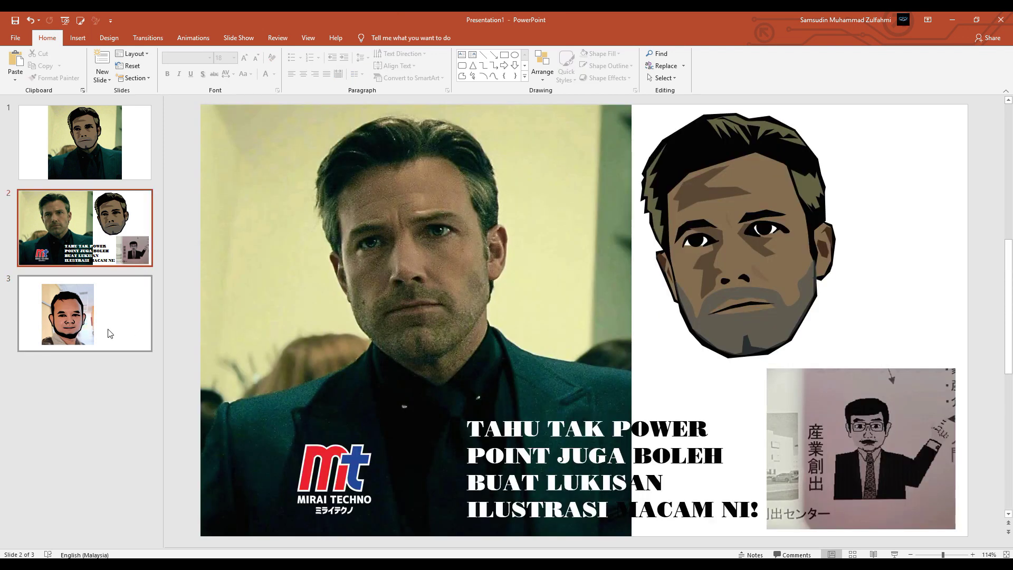
{"action": "left_click", "coordinate": [84, 313]}
{"action": "scroll", "coordinate": [454, 344], "scroll_direction": "up", "scroll_amount": 8}
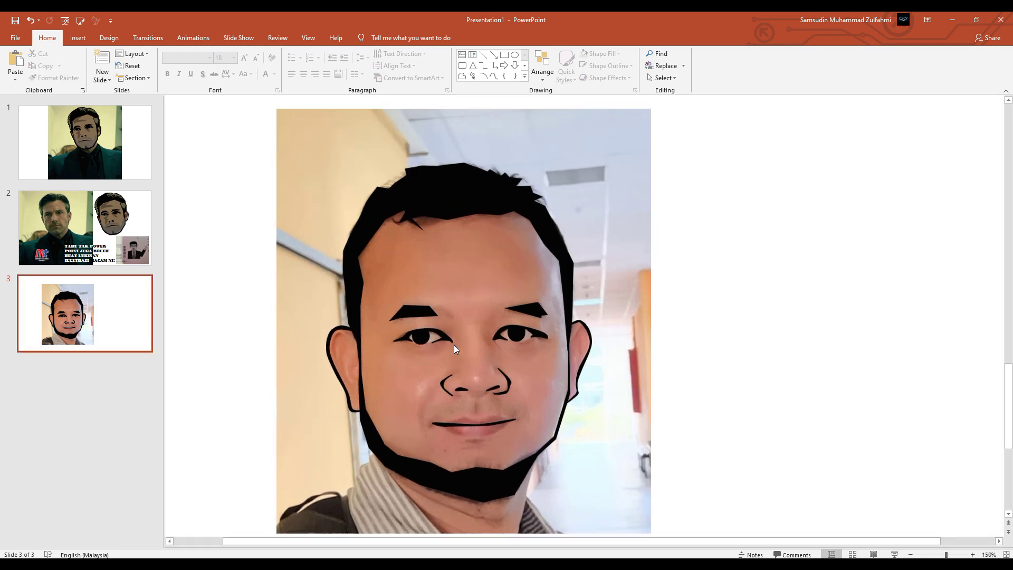
{"action": "scroll", "coordinate": [446, 340], "scroll_direction": "down", "scroll_amount": 1}
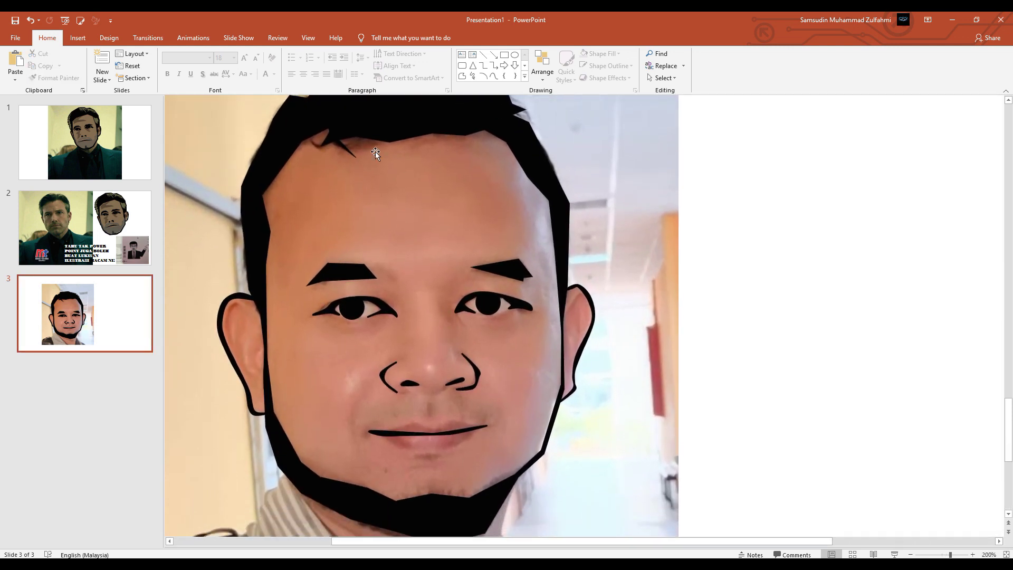
{"action": "left_click", "coordinate": [462, 75]}
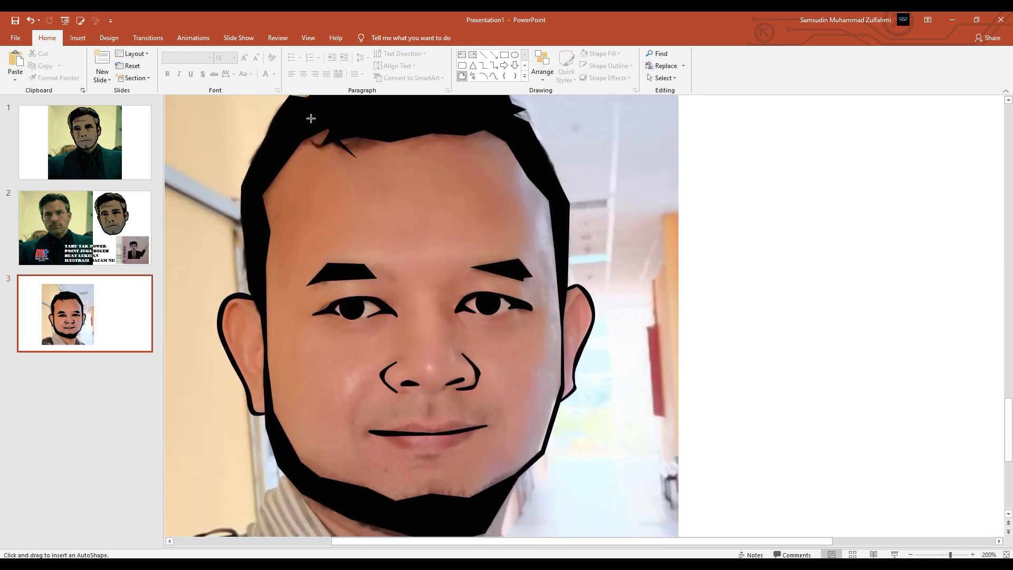
{"action": "mouse_move", "coordinate": [310, 119]}
{"action": "left_mouse_down"}
{"action": "mouse_move", "coordinate": [262, 163]}
{"action": "mouse_move", "coordinate": [253, 205]}
{"action": "mouse_move", "coordinate": [261, 307]}
{"action": "left_mouse_up"}
{"action": "mouse_move", "coordinate": [224, 302]}
{"action": "left_mouse_down"}
{"action": "mouse_move", "coordinate": [226, 351]}
{"action": "mouse_move", "coordinate": [247, 392]}
{"action": "left_mouse_up"}
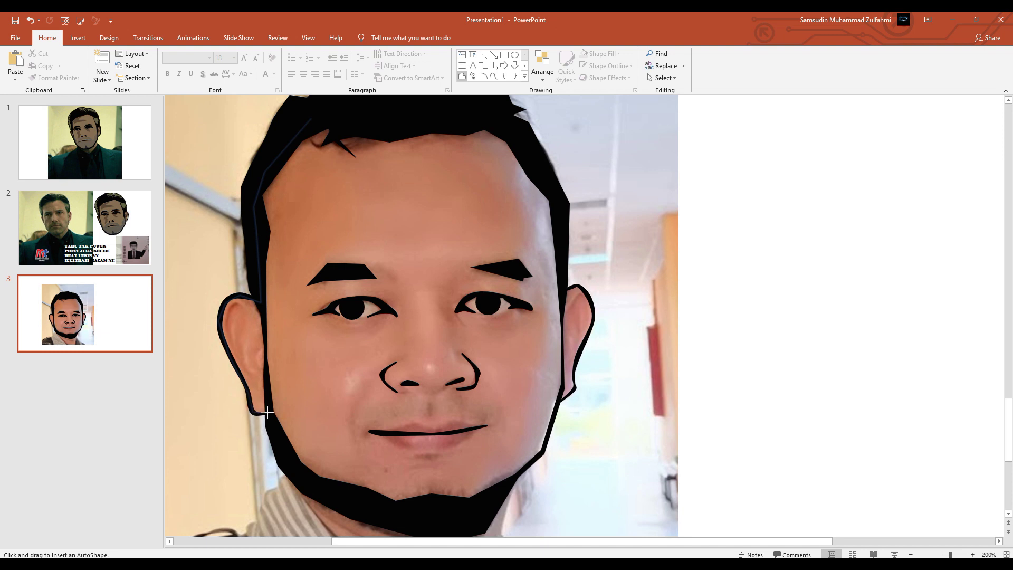
{"action": "mouse_move", "coordinate": [267, 414]}
{"action": "left_mouse_down"}
{"action": "mouse_move", "coordinate": [283, 448]}
{"action": "mouse_move", "coordinate": [323, 483]}
{"action": "mouse_move", "coordinate": [410, 517]}
{"action": "mouse_move", "coordinate": [489, 498]}
{"action": "mouse_move", "coordinate": [539, 452]}
{"action": "mouse_move", "coordinate": [558, 401]}
{"action": "mouse_move", "coordinate": [575, 389]}
{"action": "mouse_move", "coordinate": [594, 320]}
{"action": "left_mouse_up"}
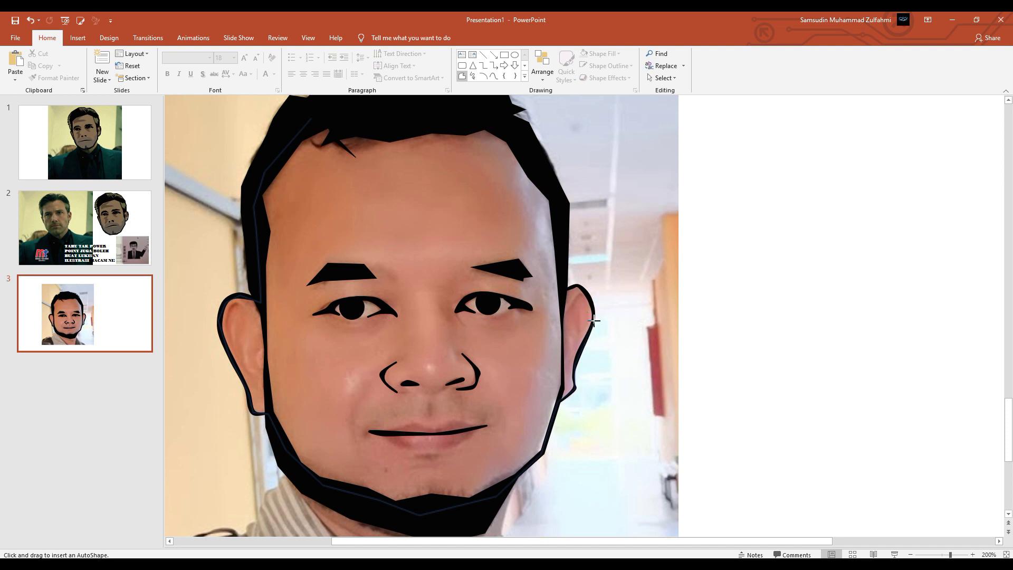
{"action": "left_click_drag", "start_coordinate": [593, 319], "coordinate": [591, 299]}
{"action": "mouse_move", "coordinate": [577, 285]}
{"action": "left_mouse_down"}
{"action": "mouse_move", "coordinate": [559, 286]}
{"action": "mouse_move", "coordinate": [545, 179]}
{"action": "mouse_move", "coordinate": [554, 192]}
{"action": "mouse_move", "coordinate": [498, 136]}
{"action": "mouse_move", "coordinate": [464, 116]}
{"action": "mouse_move", "coordinate": [346, 112]}
{"action": "mouse_move", "coordinate": [306, 124]}
{"action": "mouse_move", "coordinate": [294, 142]}
{"action": "mouse_move", "coordinate": [317, 122]}
{"action": "mouse_move", "coordinate": [310, 113]}
{"action": "left_mouse_up"}
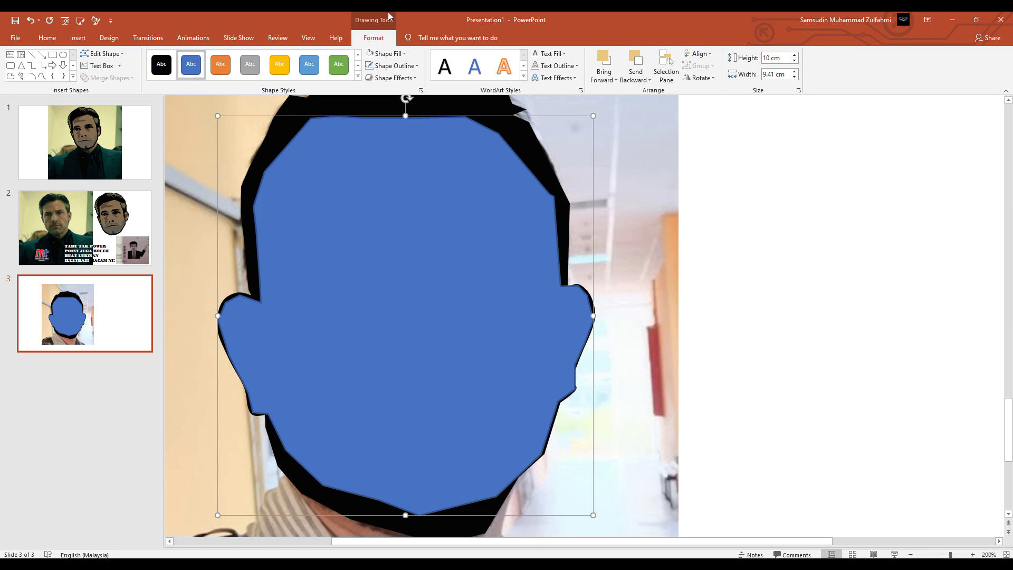
Remove the outline from the blue face freeform
{"action": "left_click", "coordinate": [369, 65]}
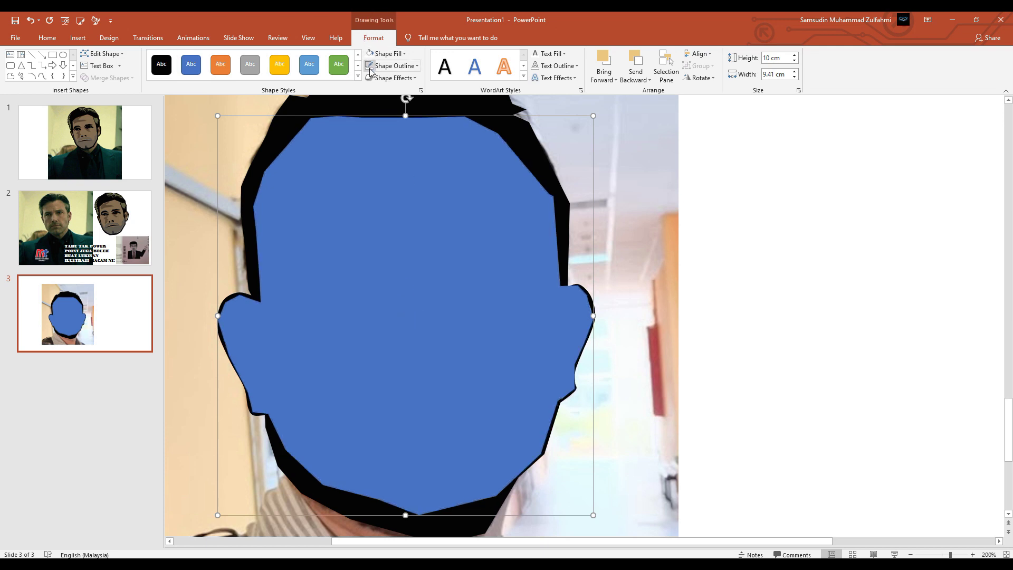
{"action": "left_click", "coordinate": [391, 66]}
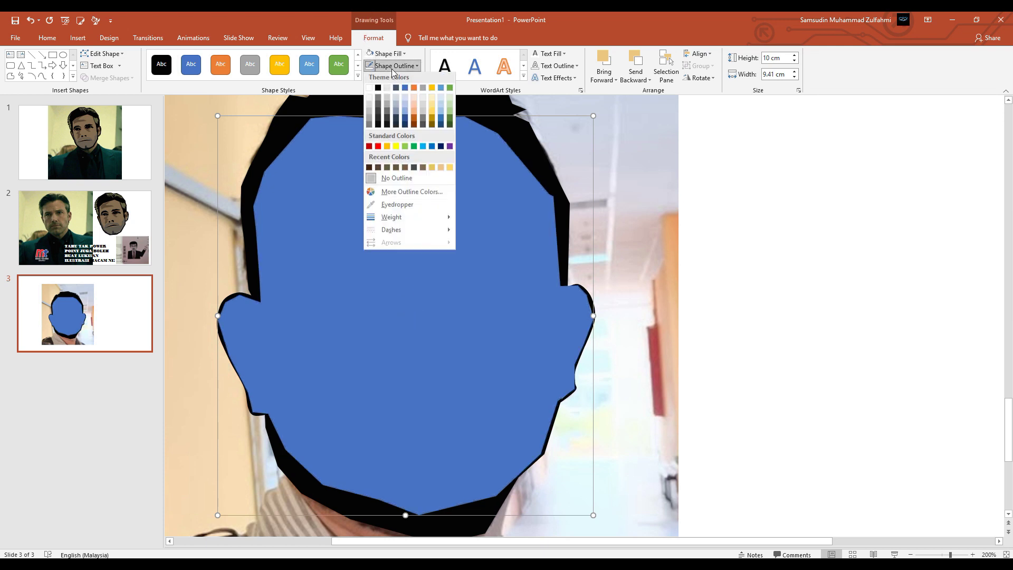
{"action": "left_click", "coordinate": [376, 181]}
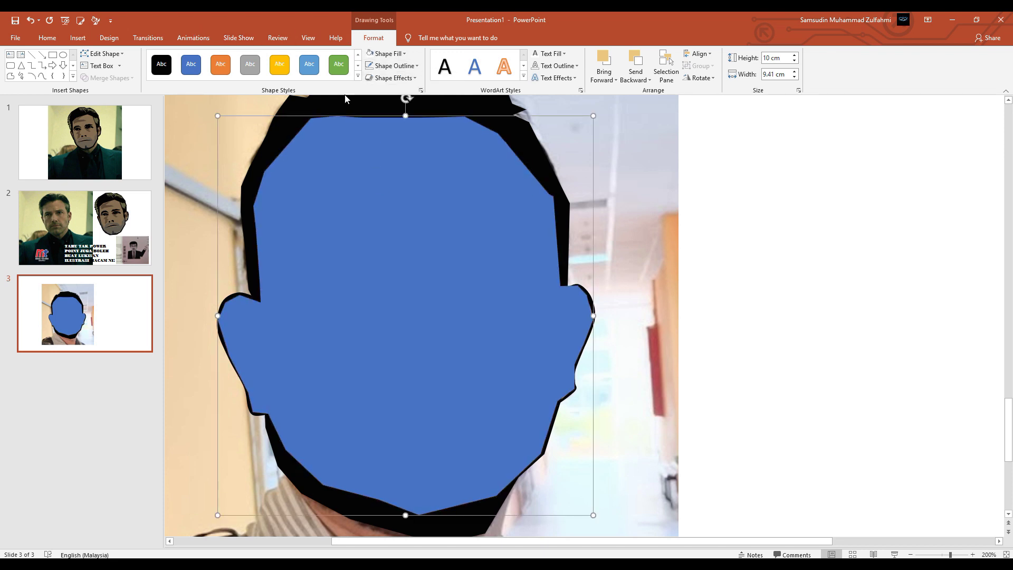
Set the face shape's fill transparency to 100% and fill it with a skin tone sampled from the photo's forehead using the Eyedropper
{"action": "right_click", "coordinate": [357, 193]}
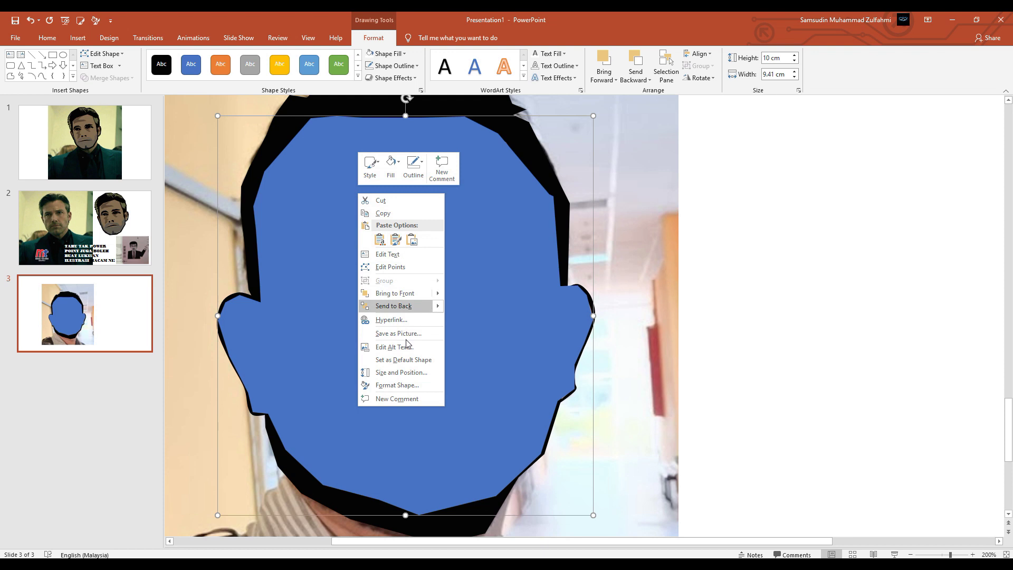
{"action": "left_click", "coordinate": [414, 385]}
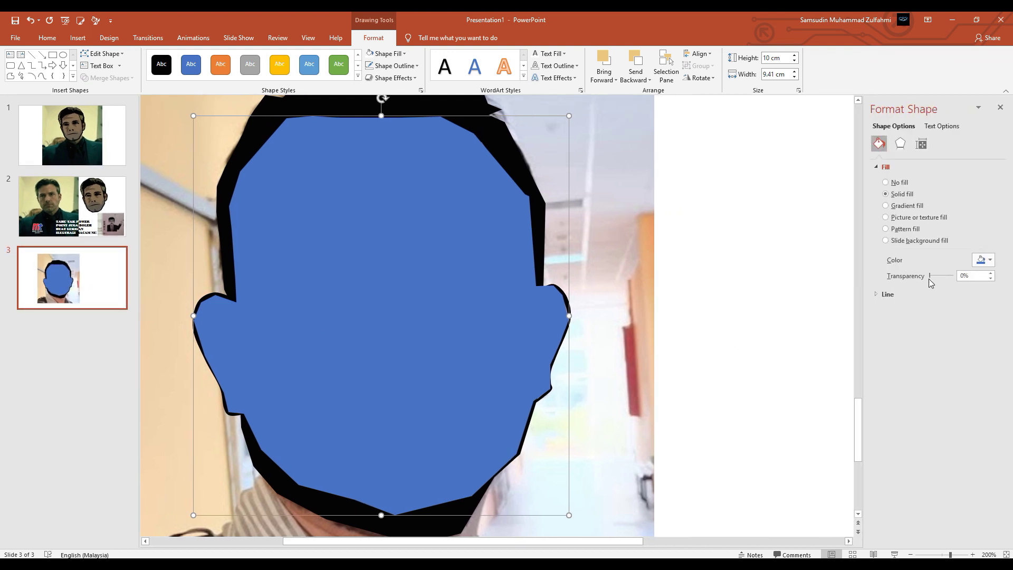
{"action": "left_click_drag", "start_coordinate": [938, 274], "coordinate": [961, 276]}
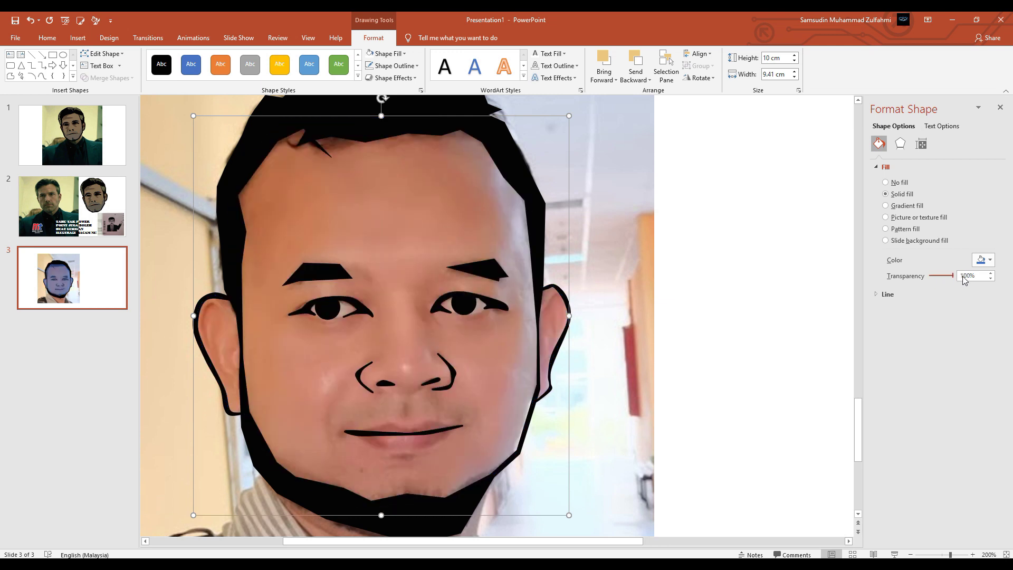
{"action": "left_click", "coordinate": [391, 53]}
{"action": "left_click", "coordinate": [393, 198]}
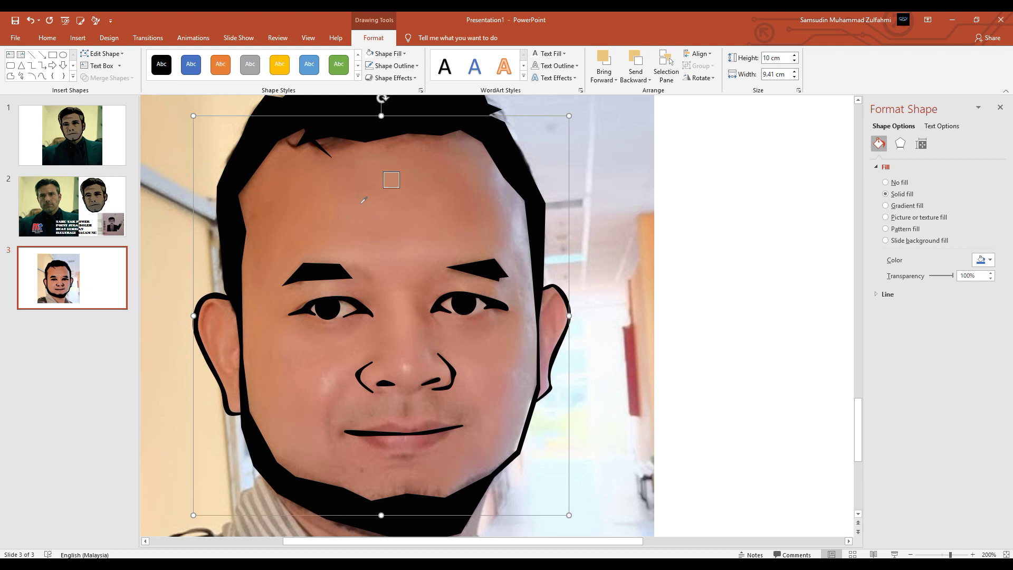
{"action": "left_click", "coordinate": [420, 227]}
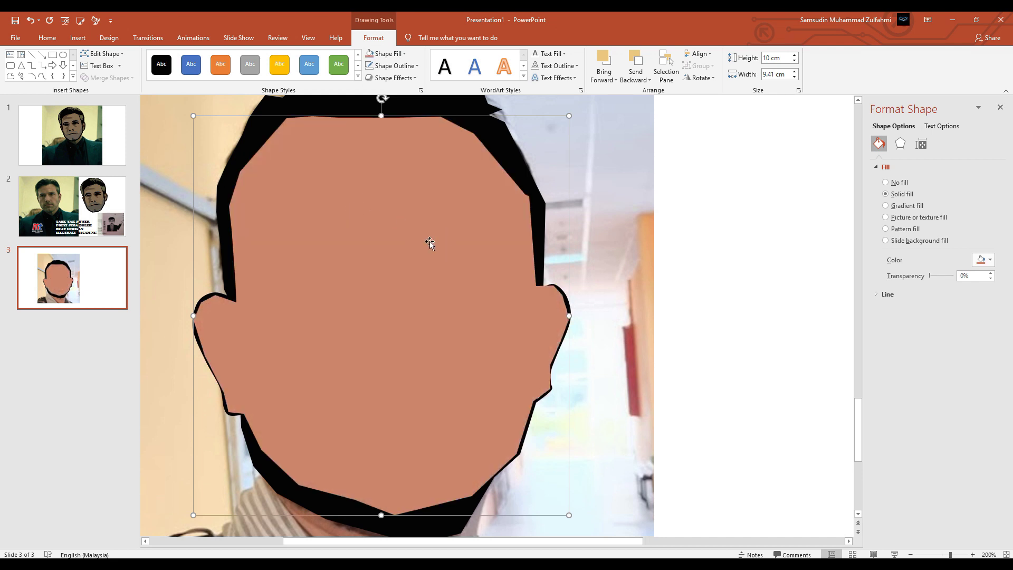
Bring the black hair shape and the black beard shape to the front, above the skin-coloured face
{"action": "left_click", "coordinate": [733, 351]}
{"action": "right_click", "coordinate": [392, 256]}
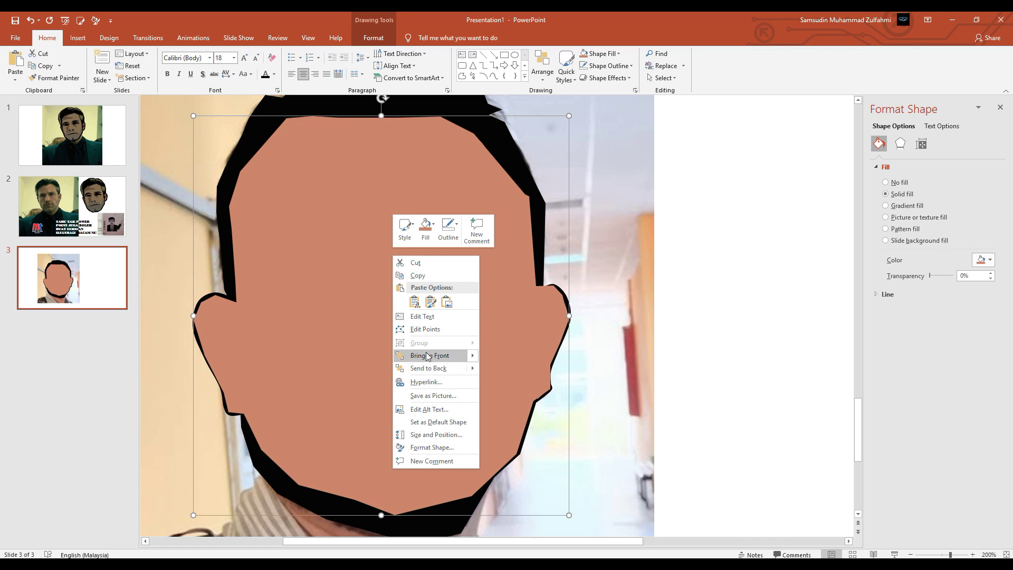
{"action": "left_click", "coordinate": [727, 338]}
{"action": "left_click", "coordinate": [503, 143]}
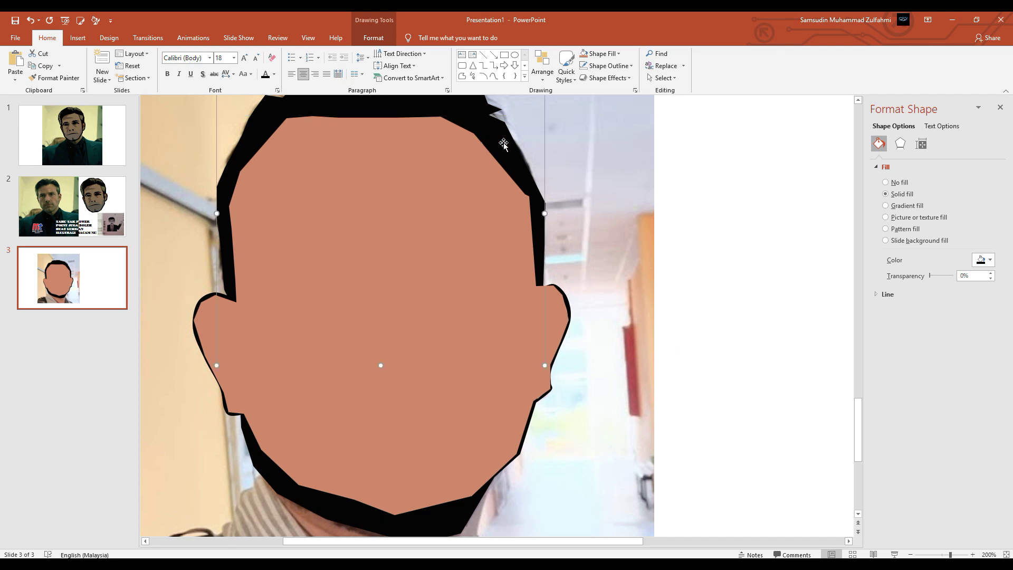
{"action": "right_click", "coordinate": [503, 143]}
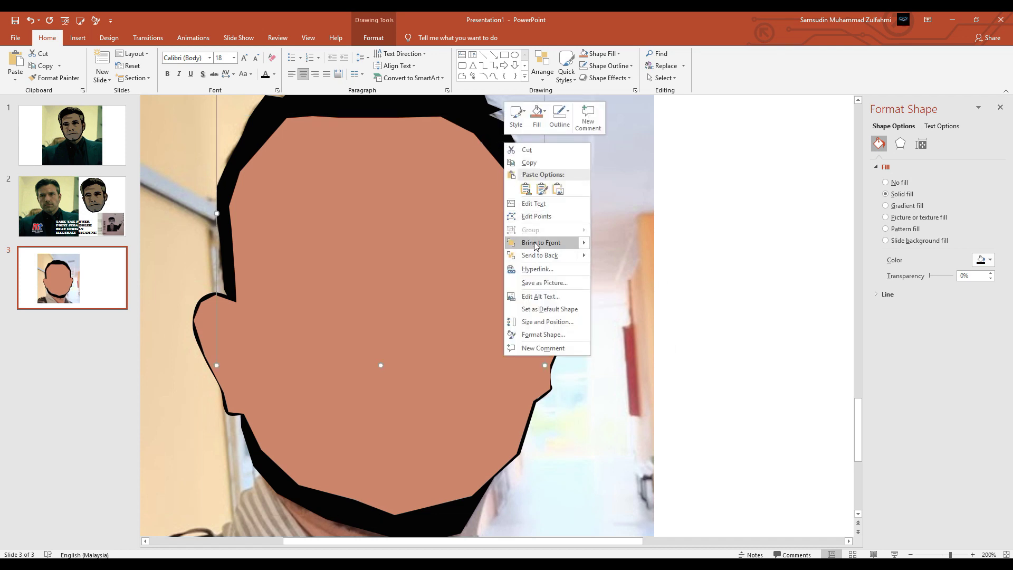
{"action": "left_click", "coordinate": [534, 243]}
{"action": "left_click", "coordinate": [428, 521]}
{"action": "right_click", "coordinate": [428, 521]}
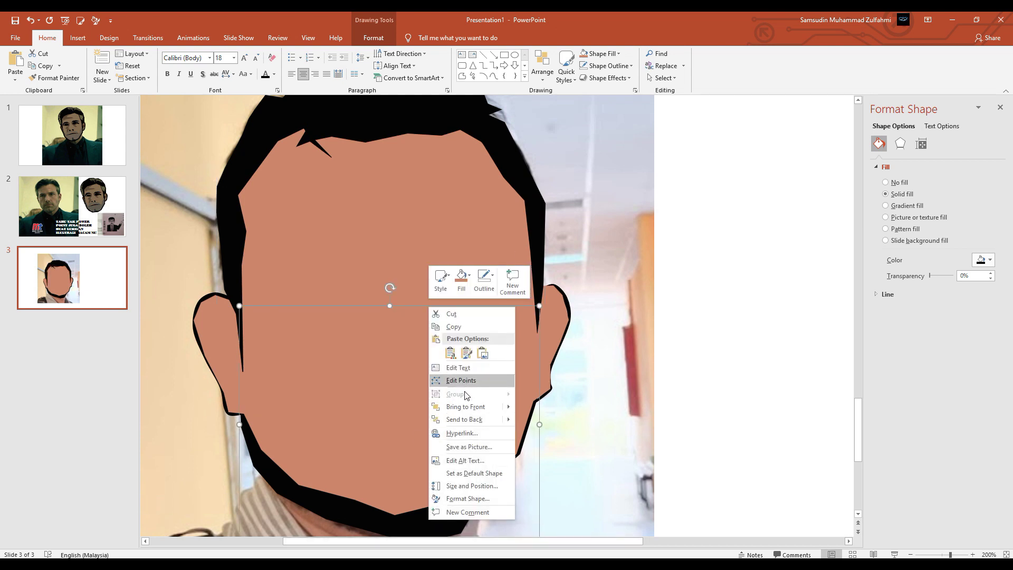
{"action": "left_click", "coordinate": [465, 408]}
Send the skin-coloured face shape backward layer by layer until it lies behind the mouth line and both nostrils
{"action": "left_click", "coordinate": [394, 334]}
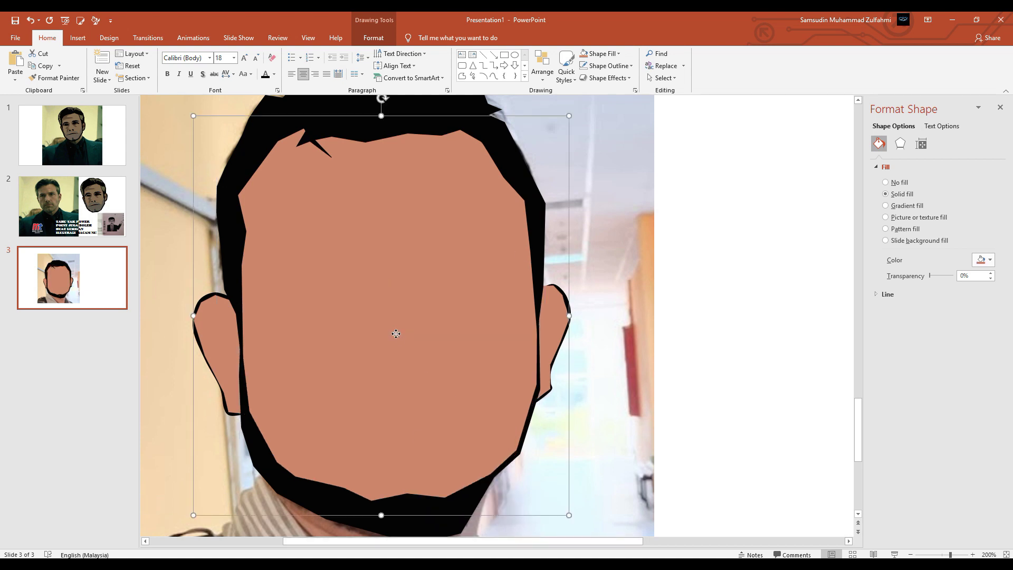
{"action": "right_click", "coordinate": [331, 301]}
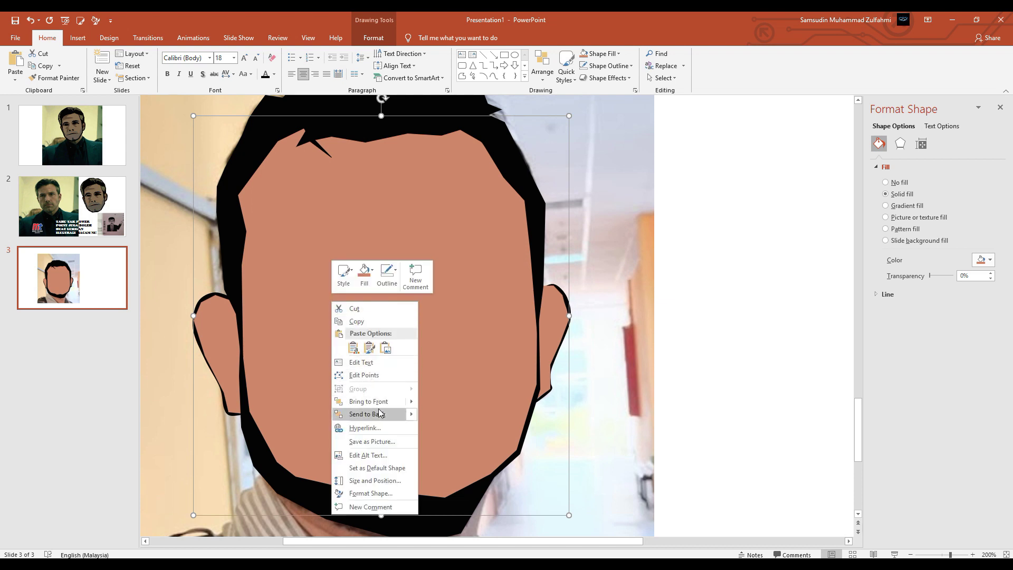
{"action": "left_click", "coordinate": [459, 428]}
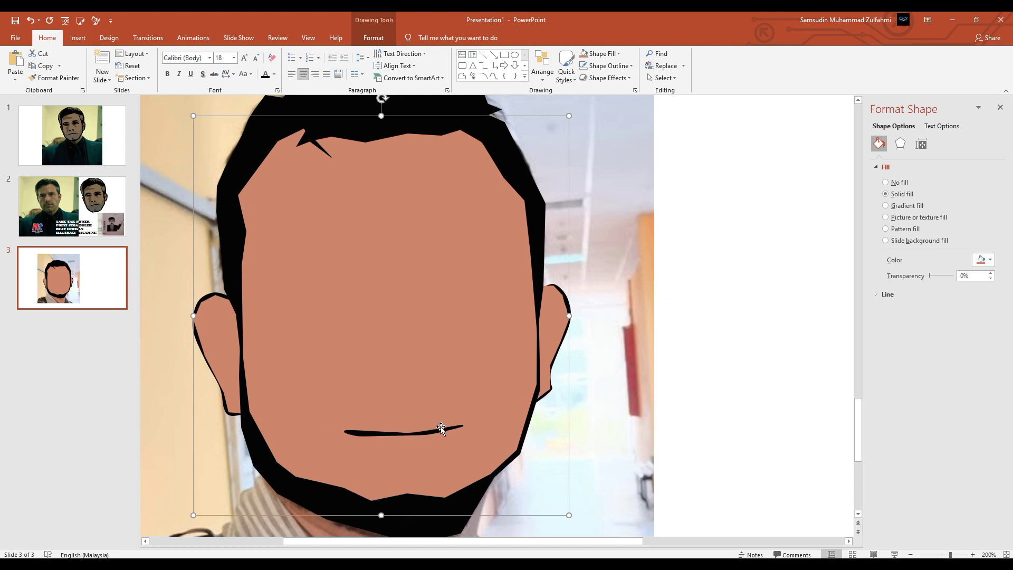
{"action": "right_click", "coordinate": [435, 363]}
{"action": "mouse_move", "coordinate": [515, 264]}
{"action": "left_click", "coordinate": [543, 277]}
{"action": "right_click", "coordinate": [463, 319]}
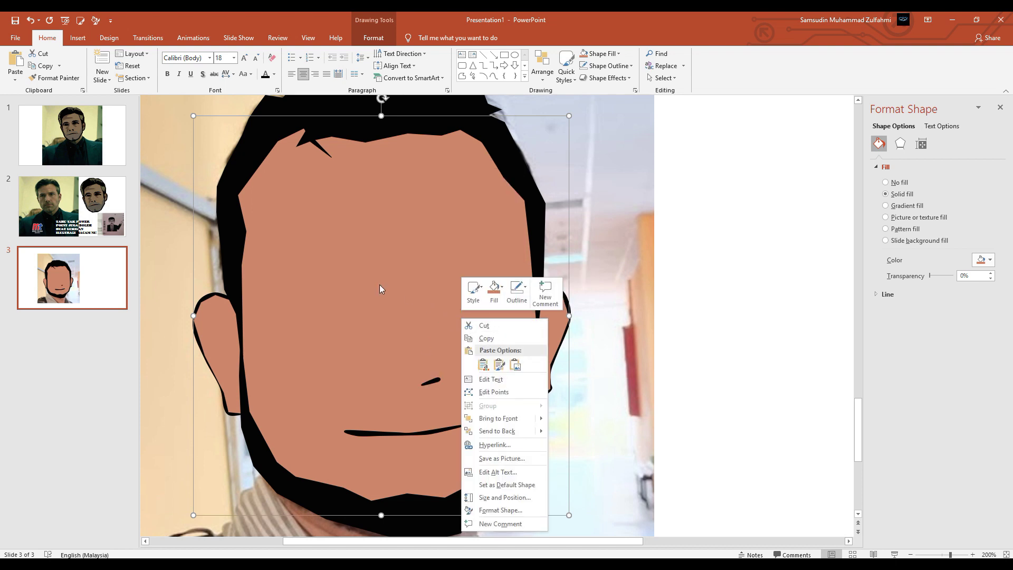
{"action": "left_click", "coordinate": [361, 267]}
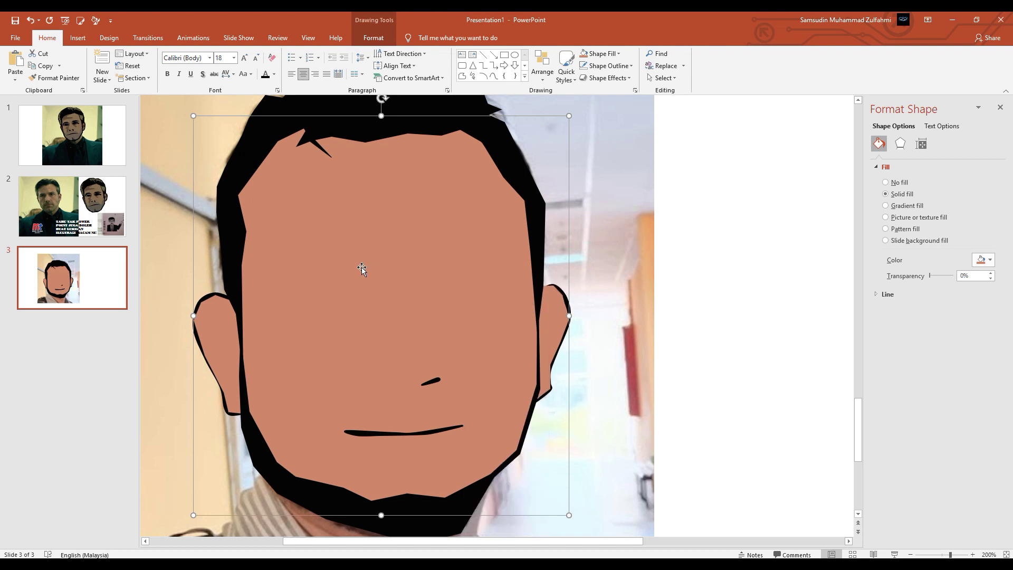
{"action": "right_click", "coordinate": [406, 323]}
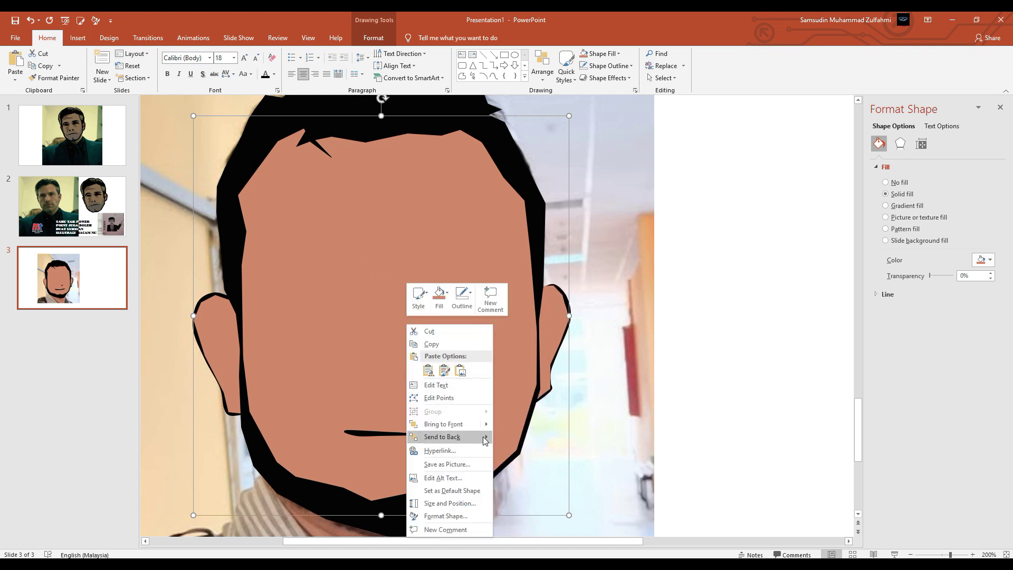
{"action": "mouse_move", "coordinate": [483, 436]}
{"action": "left_click", "coordinate": [520, 450]}
Send the face shape further backward so that it lies behind both wings of the nose
{"action": "right_click", "coordinate": [459, 324]}
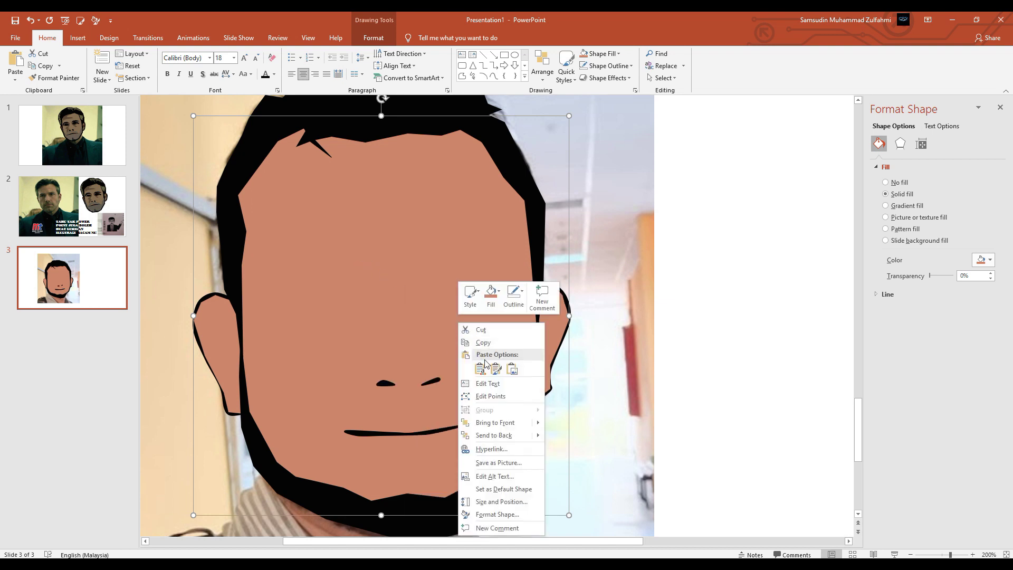
{"action": "mouse_move", "coordinate": [532, 436]}
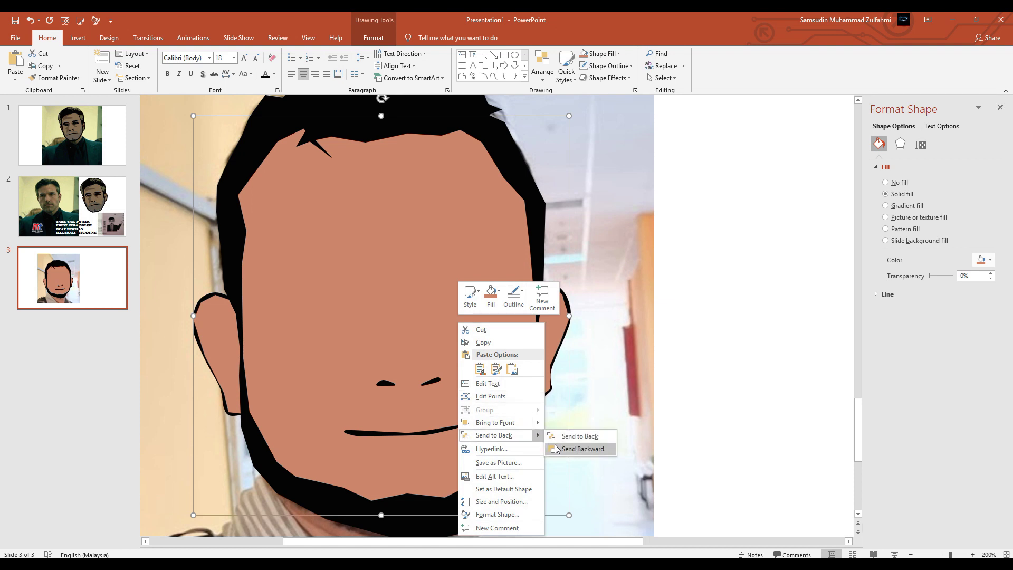
{"action": "left_click", "coordinate": [555, 449]}
{"action": "right_click", "coordinate": [496, 366]}
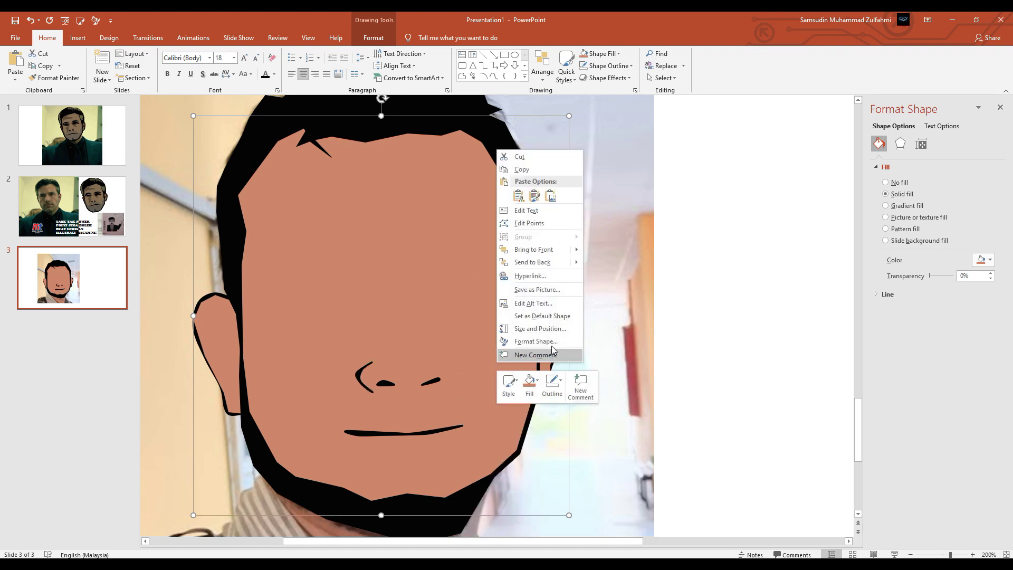
{"action": "mouse_move", "coordinate": [570, 262]}
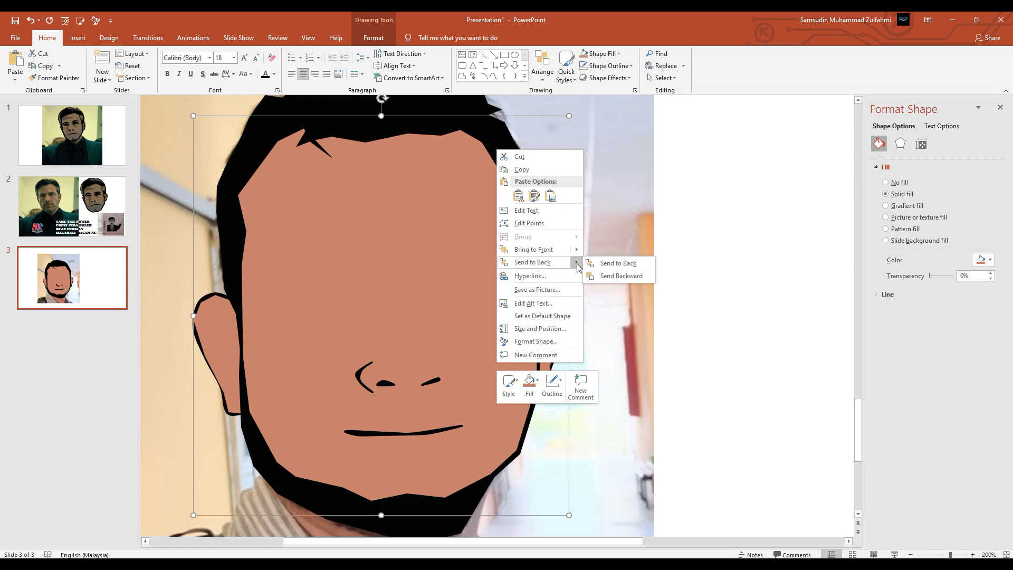
{"action": "left_click", "coordinate": [607, 280]}
Send the skin-coloured face shape further backward, one layer at a time, until it lies behind the outlines of both ears
{"action": "right_click", "coordinate": [486, 294]}
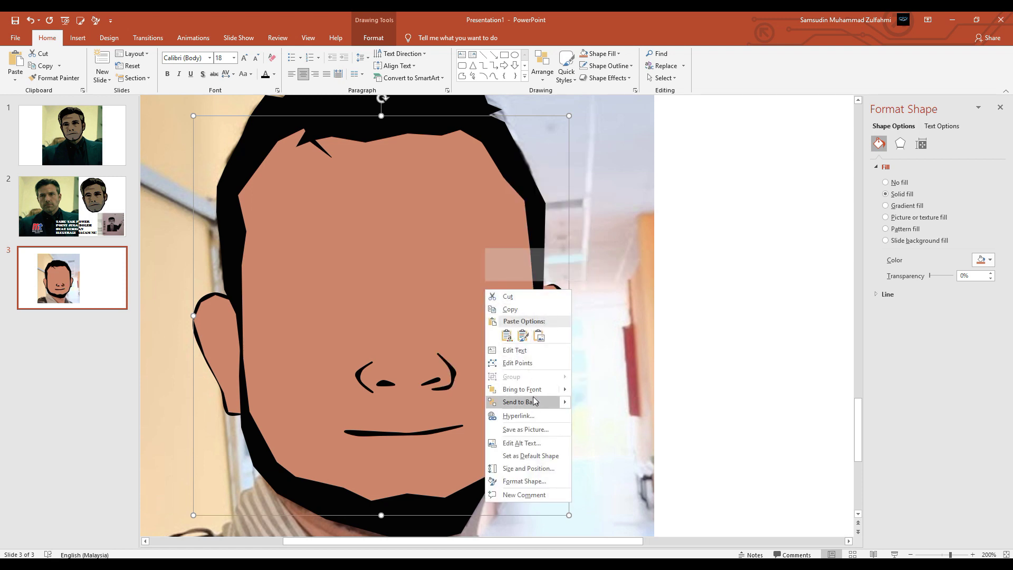
{"action": "mouse_move", "coordinate": [563, 403]}
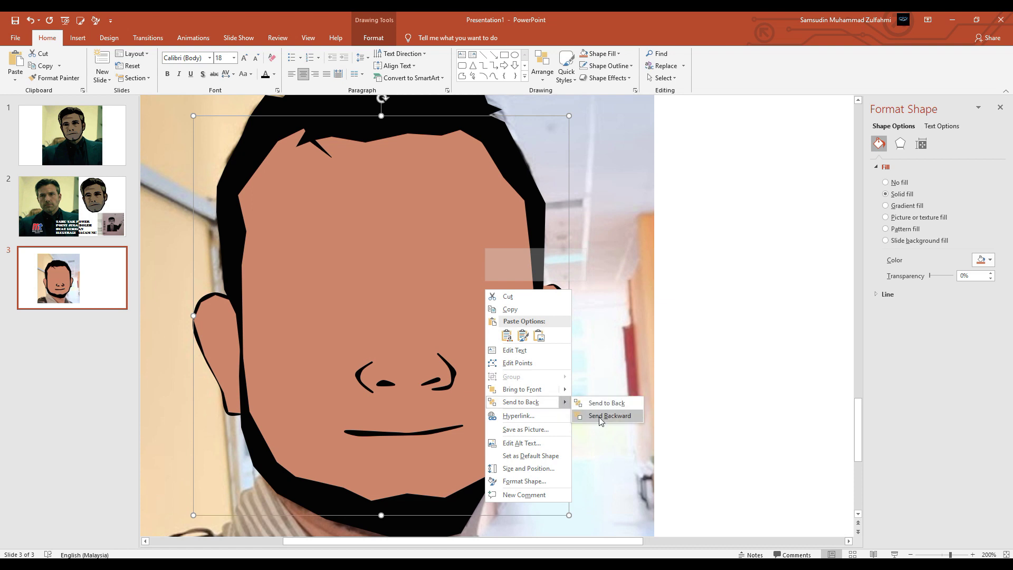
{"action": "left_click", "coordinate": [604, 415]}
{"action": "right_click", "coordinate": [468, 305]}
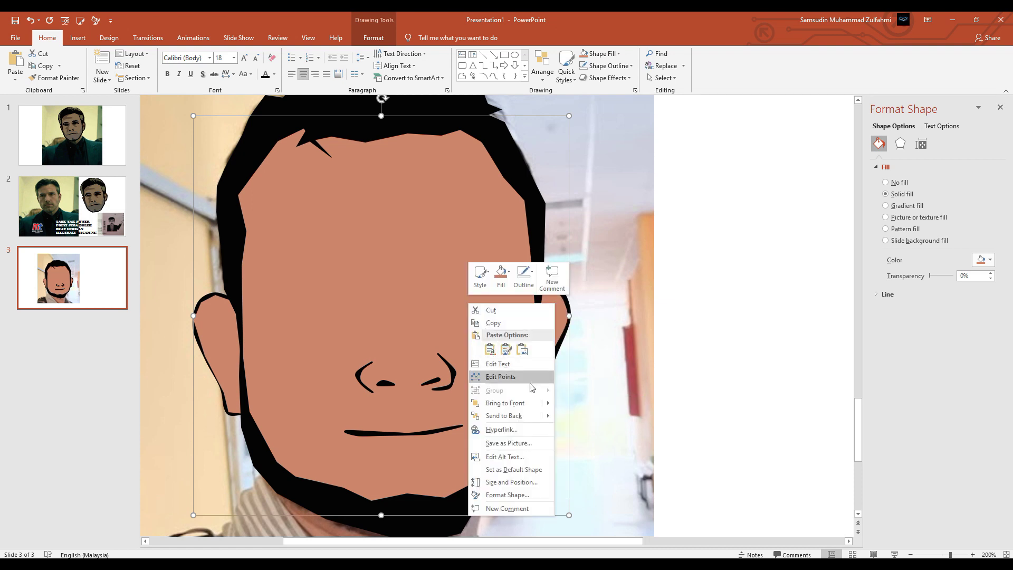
{"action": "mouse_move", "coordinate": [544, 418]}
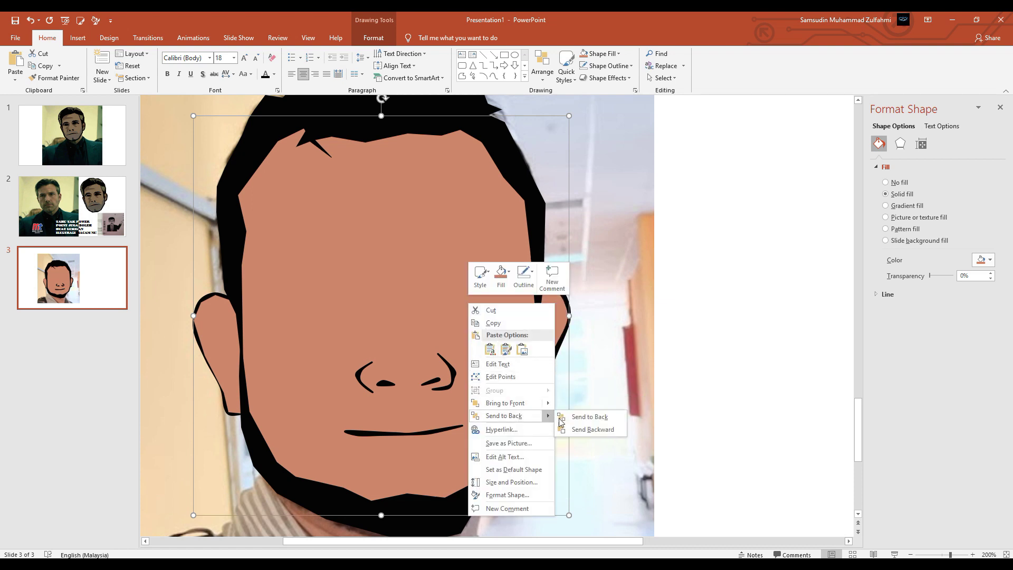
{"action": "left_click", "coordinate": [590, 429]}
{"action": "right_click", "coordinate": [487, 326]}
{"action": "mouse_move", "coordinate": [568, 442]}
{"action": "left_click", "coordinate": [594, 452]}
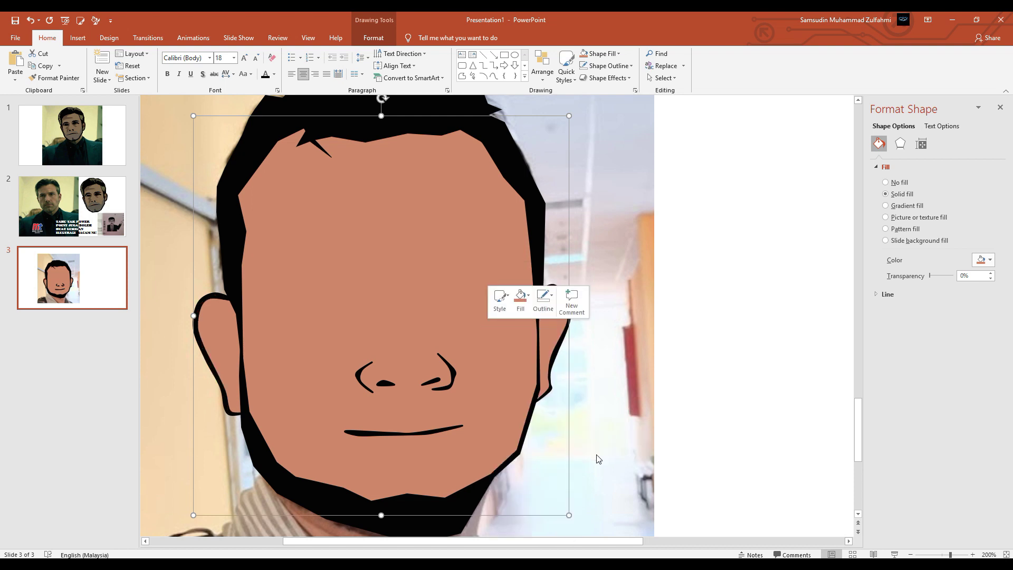
Send the face shape backward layer by layer until it lies behind both eyes and both eyebrows
{"action": "right_click", "coordinate": [508, 351]}
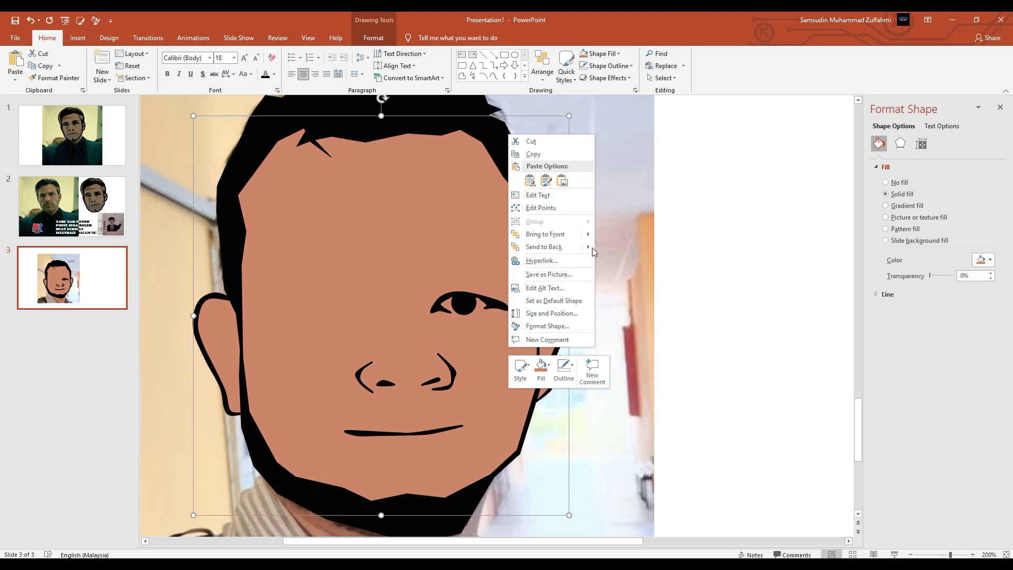
{"action": "mouse_move", "coordinate": [591, 247]}
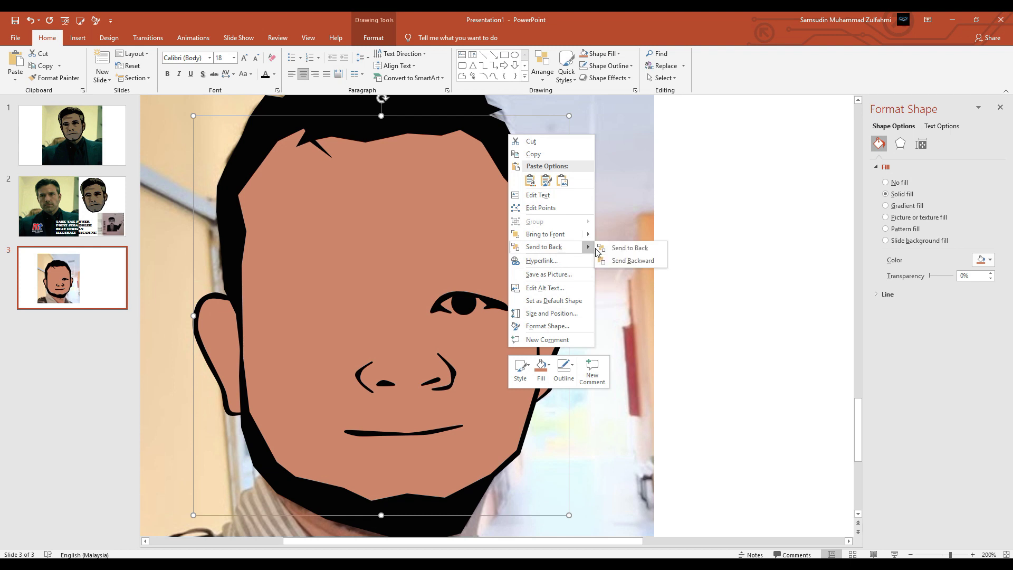
{"action": "left_click", "coordinate": [638, 260]}
{"action": "right_click", "coordinate": [491, 251]}
{"action": "mouse_move", "coordinate": [568, 365]}
{"action": "left_click", "coordinate": [592, 376]}
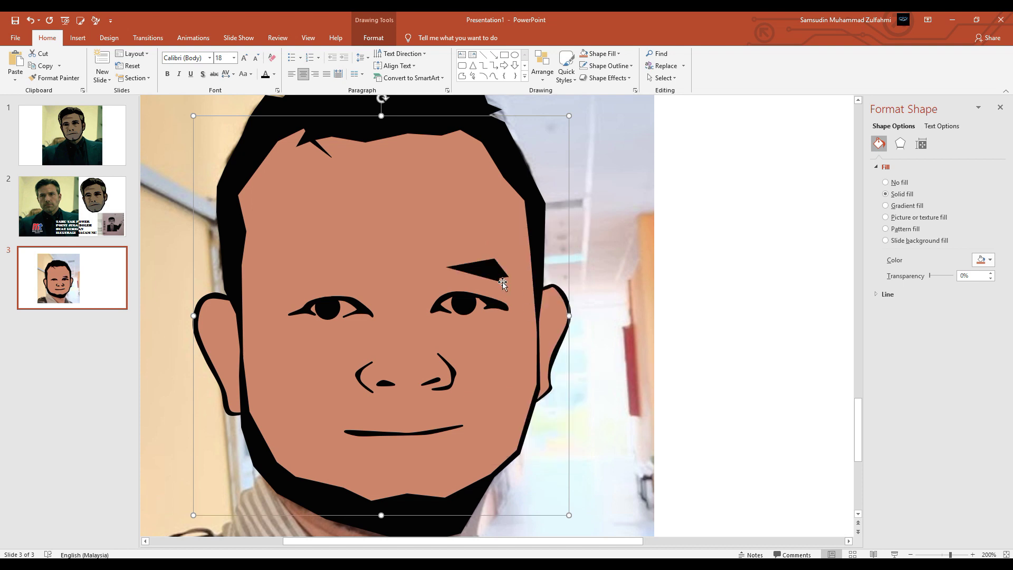
{"action": "right_click", "coordinate": [502, 281]}
{"action": "mouse_move", "coordinate": [580, 395]}
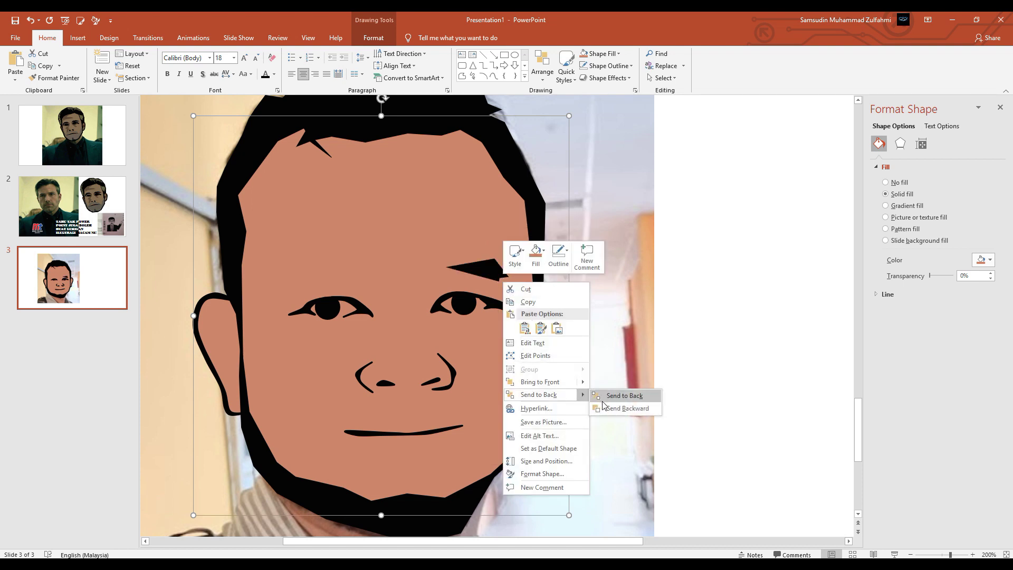
{"action": "left_click", "coordinate": [605, 408]}
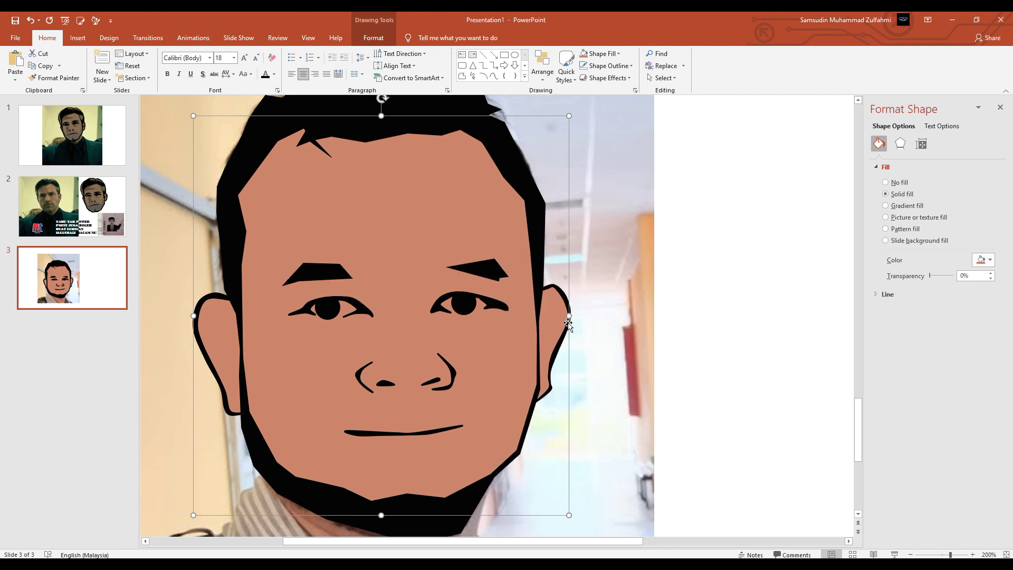
Set the skin-coloured face shape's fill transparency to 100%
{"action": "scroll", "coordinate": [569, 324], "scroll_direction": "up", "scroll_amount": 3}
{"action": "scroll", "coordinate": [502, 275], "scroll_direction": "down", "scroll_amount": 2}
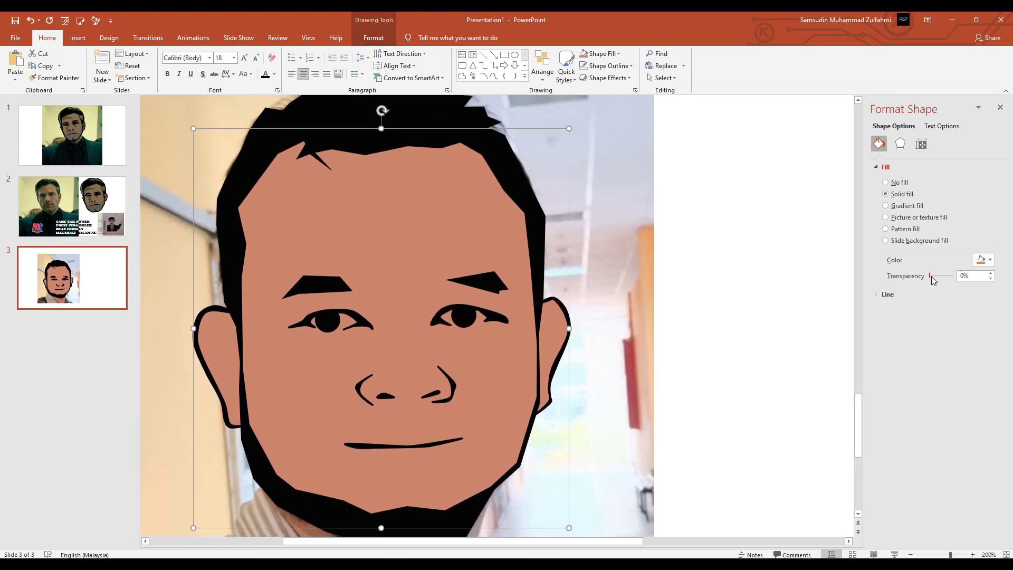
{"action": "left_click_drag", "start_coordinate": [930, 277], "coordinate": [952, 277]}
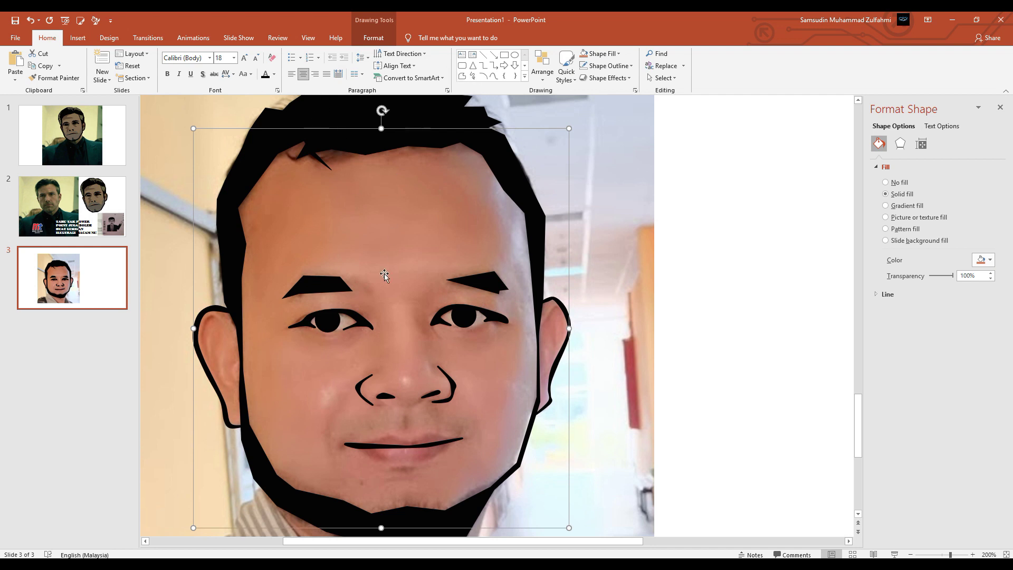
Draw a narrow freeform shading shape, about 1.71 cm high and 0.68 cm wide, on the left cheek fold between nostril and mouth corner
{"action": "left_click", "coordinate": [462, 76]}
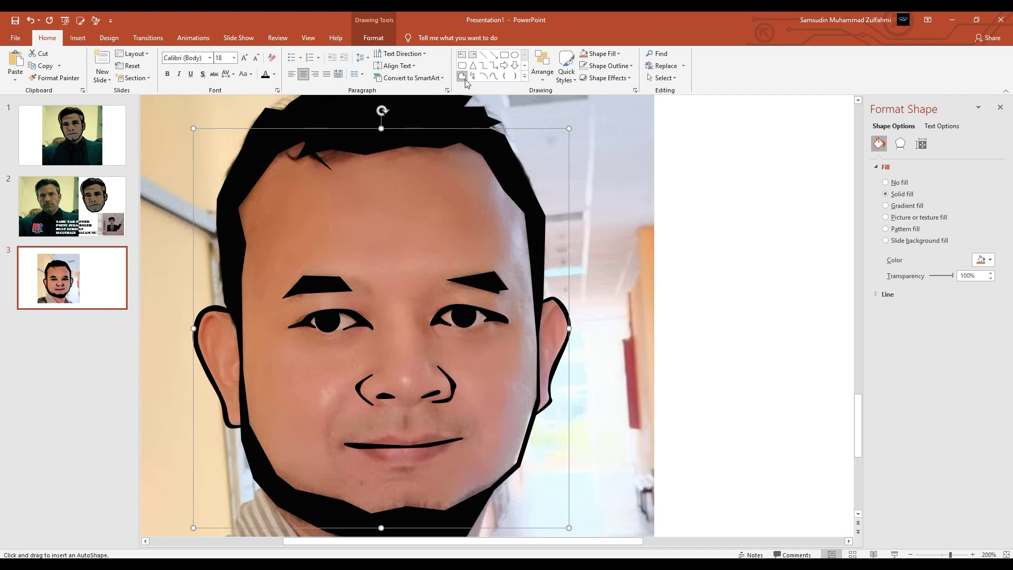
{"action": "left_click", "coordinate": [351, 385]}
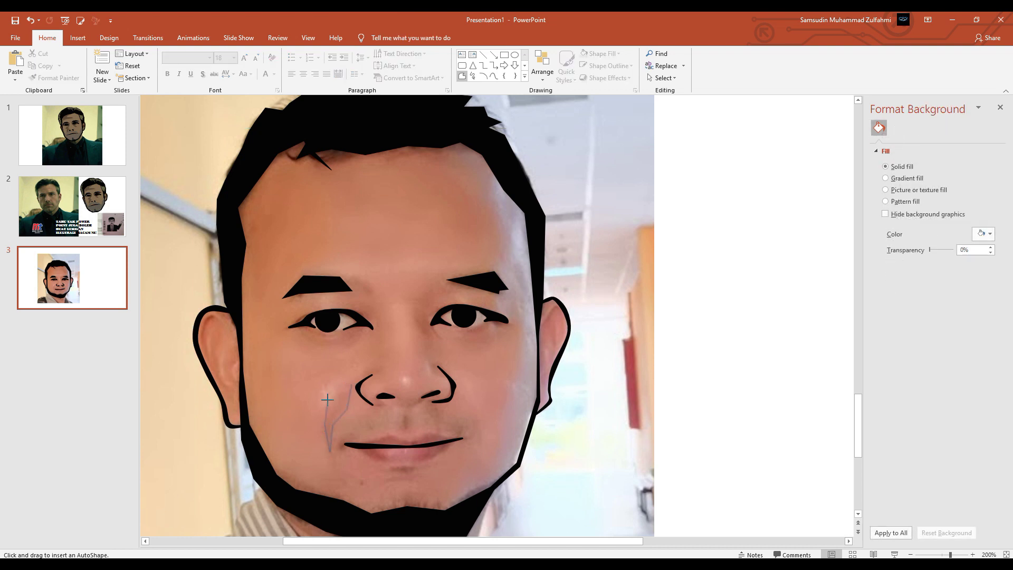
{"action": "left_click", "coordinate": [327, 400]}
{"action": "left_click", "coordinate": [352, 385]}
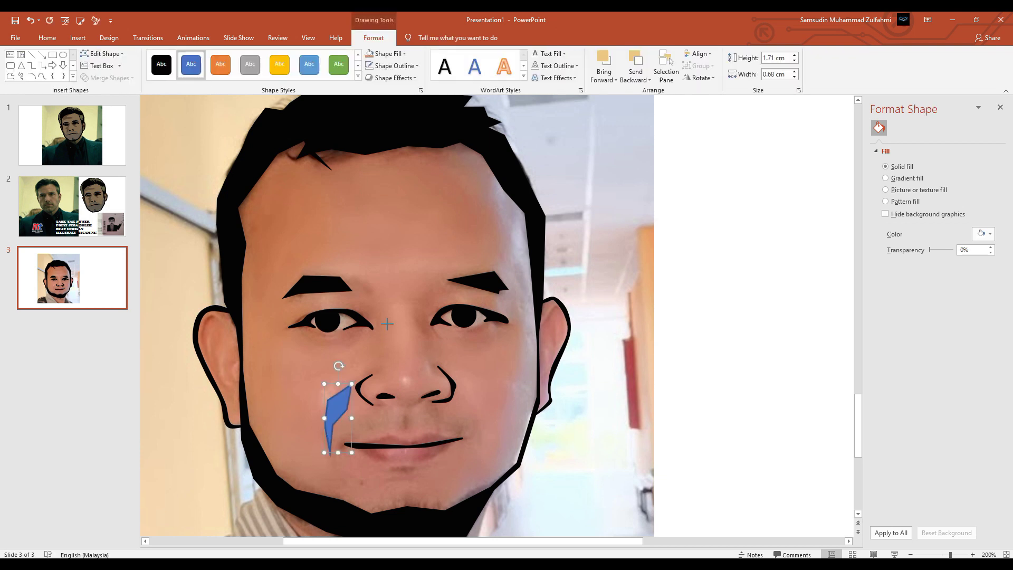
Draw a freeform shading shape, about 1.93 by 1.09 cm, from the left eyebrow's inner end down beside the nose bridge
{"action": "left_click", "coordinate": [10, 76]}
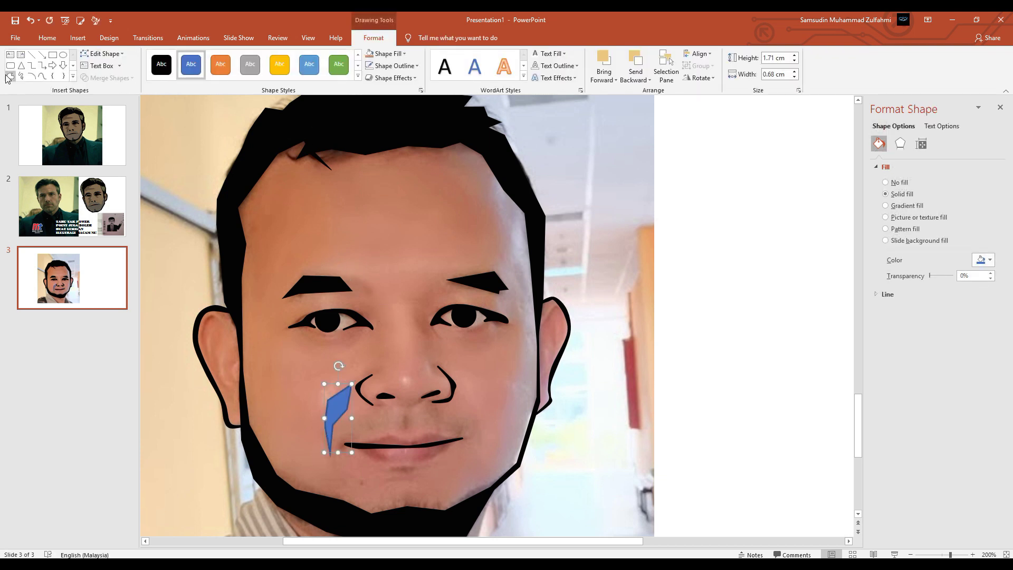
{"action": "left_click", "coordinate": [363, 285]}
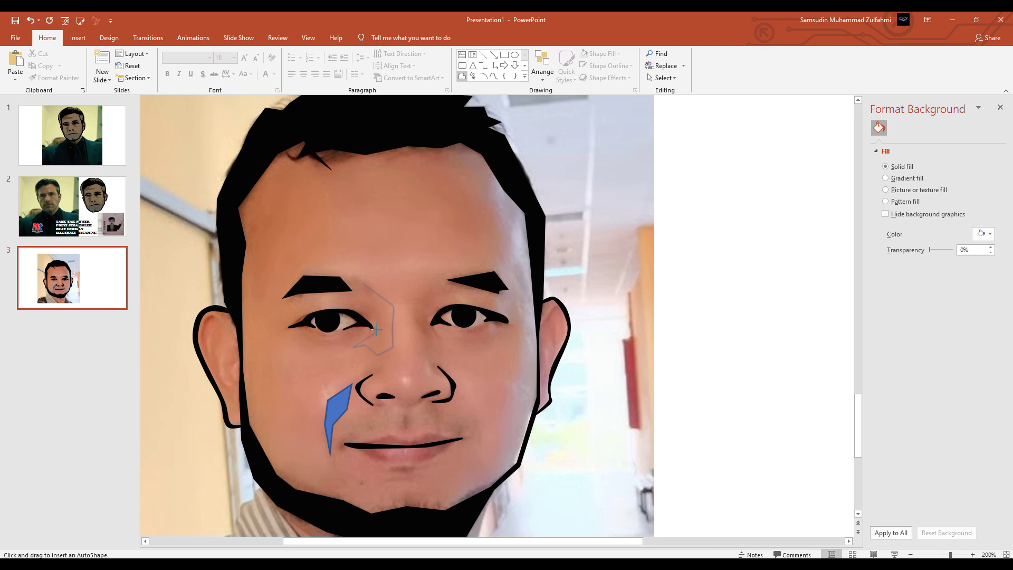
{"action": "left_click", "coordinate": [350, 277]}
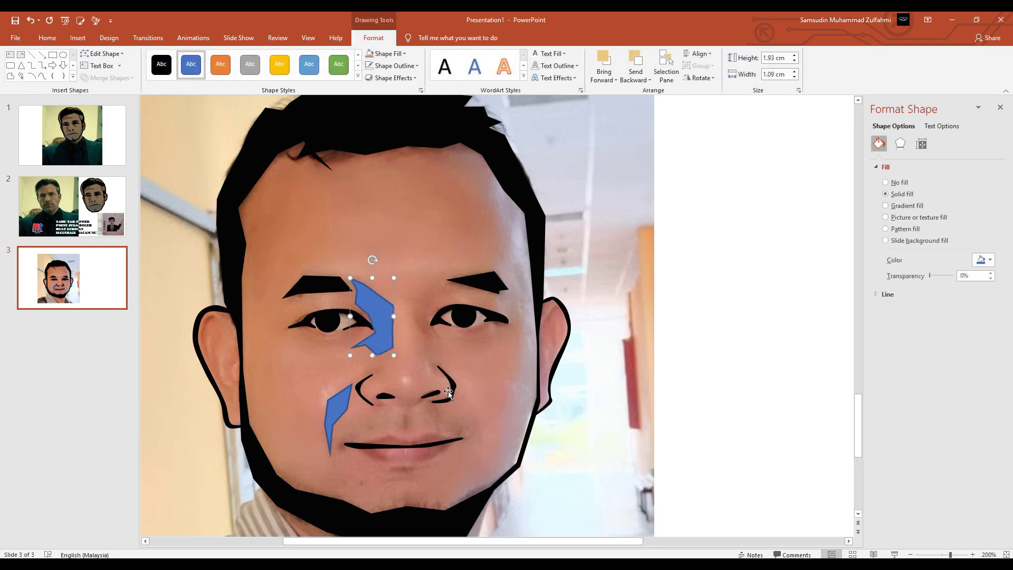
Draw a freeform shading shape, about 1.34 by 1.02 cm, between the nose bridge and the inner corner of the right eye
{"action": "left_click", "coordinate": [10, 75]}
{"action": "left_click", "coordinate": [435, 287]}
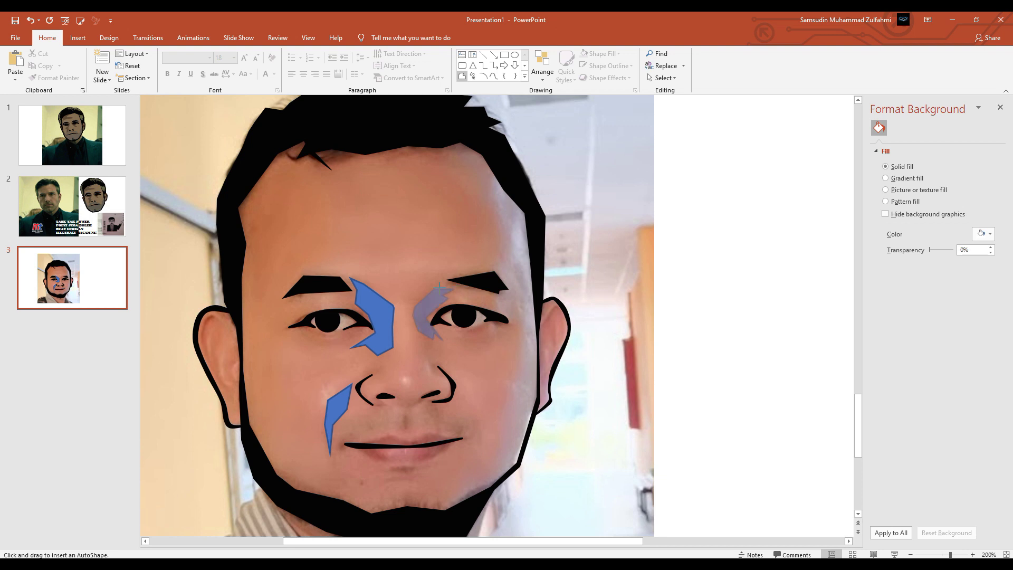
{"action": "left_click", "coordinate": [436, 288]}
Draw a freeform shading shape, about 3.72 cm high and 2.81 cm wide, along the hairline on the left side of the forehead
{"action": "left_click", "coordinate": [10, 76]}
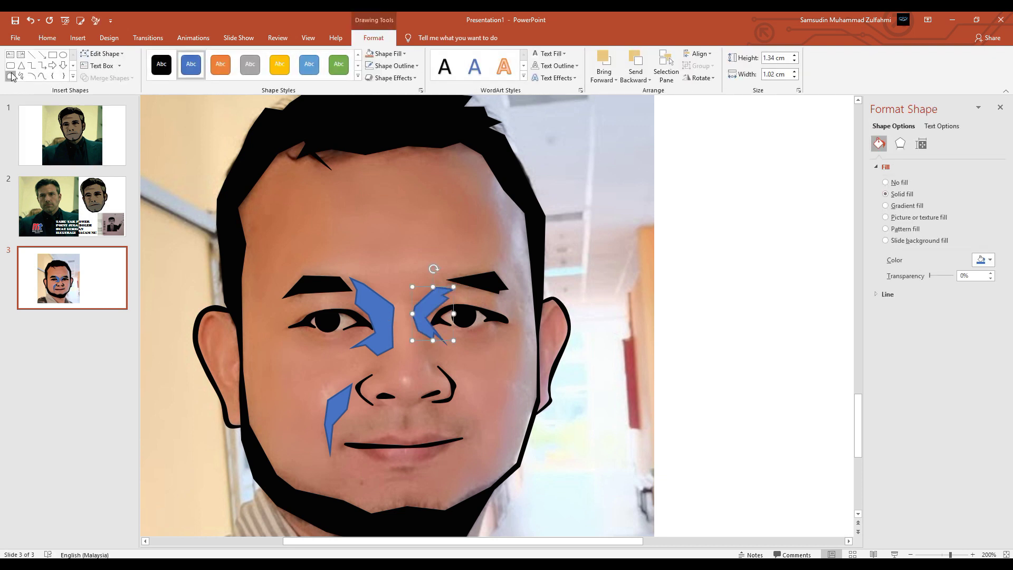
{"action": "left_click", "coordinate": [331, 169]}
{"action": "left_click", "coordinate": [358, 179]}
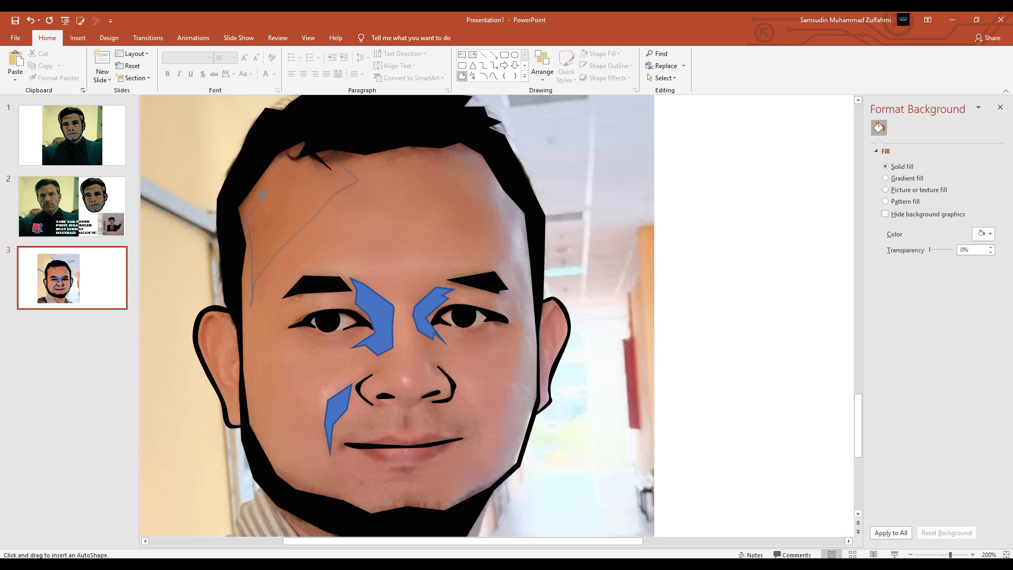
{"action": "left_click", "coordinate": [319, 161]}
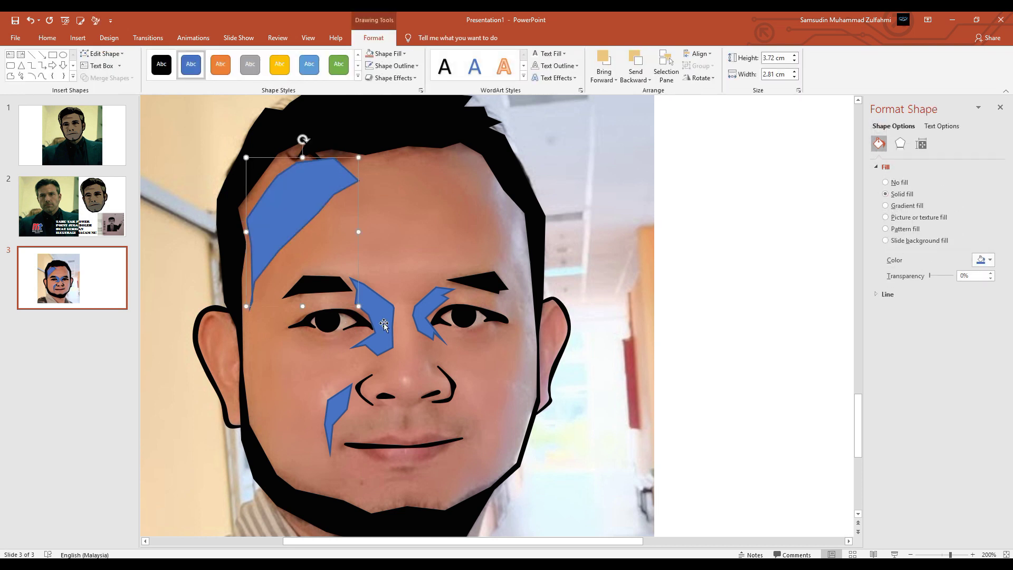
Fill the forehead shading shape with a skin tone sampled from the photo's forehead using the Eyedropper, and remove its outline
{"action": "left_click", "coordinate": [390, 55]}
{"action": "left_click", "coordinate": [402, 195]}
{"action": "left_click", "coordinate": [320, 216]}
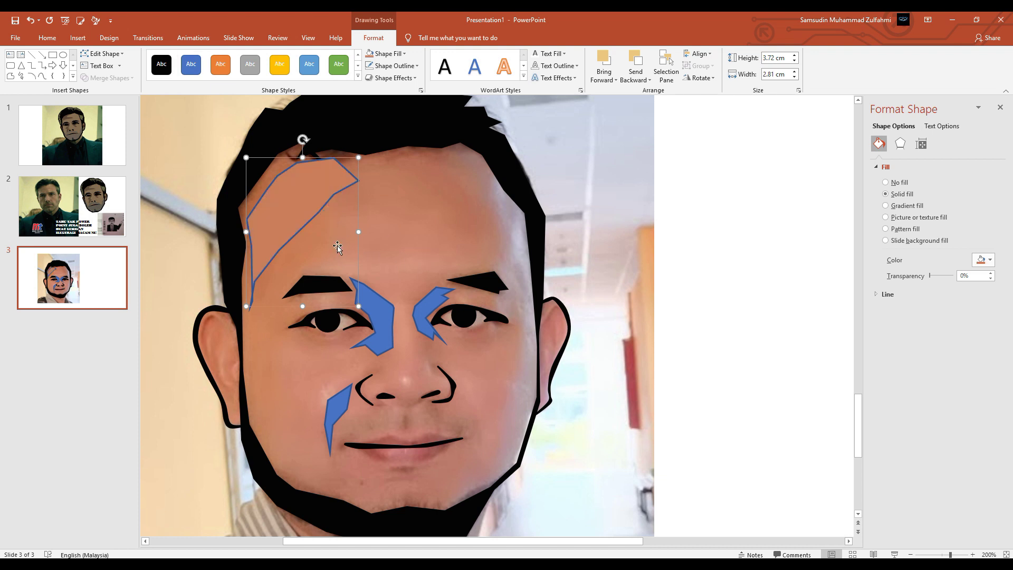
{"action": "left_click", "coordinate": [369, 65]}
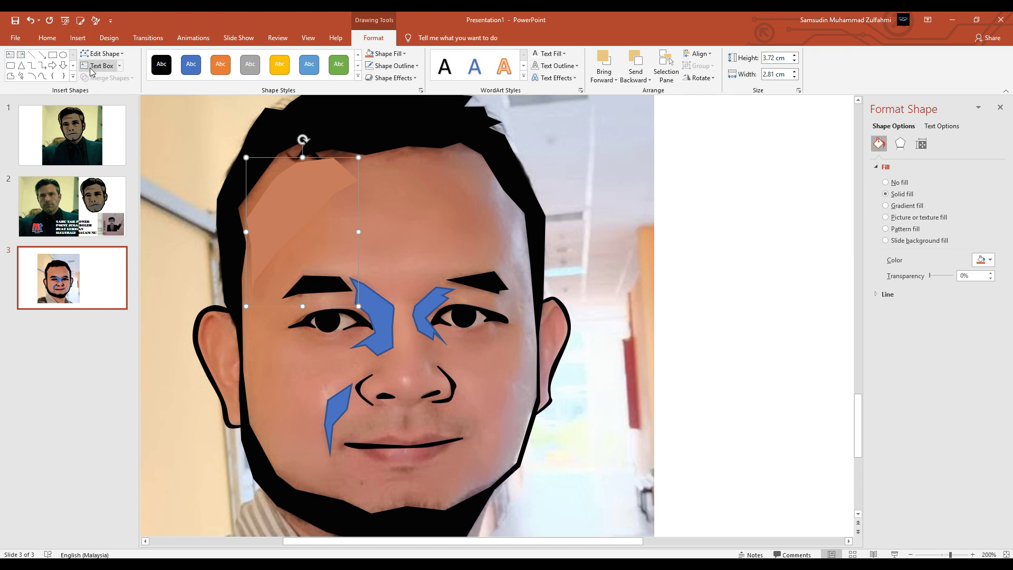
Copy the forehead shading's formatting with Format Painter to both shapes beside the nose bridge and the cheek fold shape
{"action": "left_click", "coordinate": [47, 38]}
{"action": "left_click", "coordinate": [49, 79]}
{"action": "left_click", "coordinate": [384, 341]}
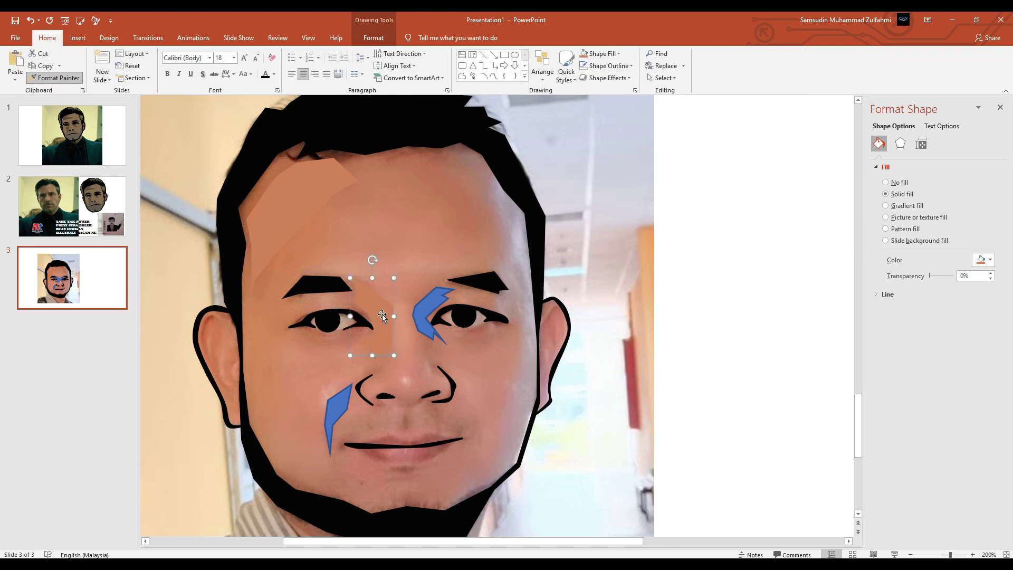
{"action": "left_click", "coordinate": [53, 78]}
{"action": "left_click", "coordinate": [420, 304]}
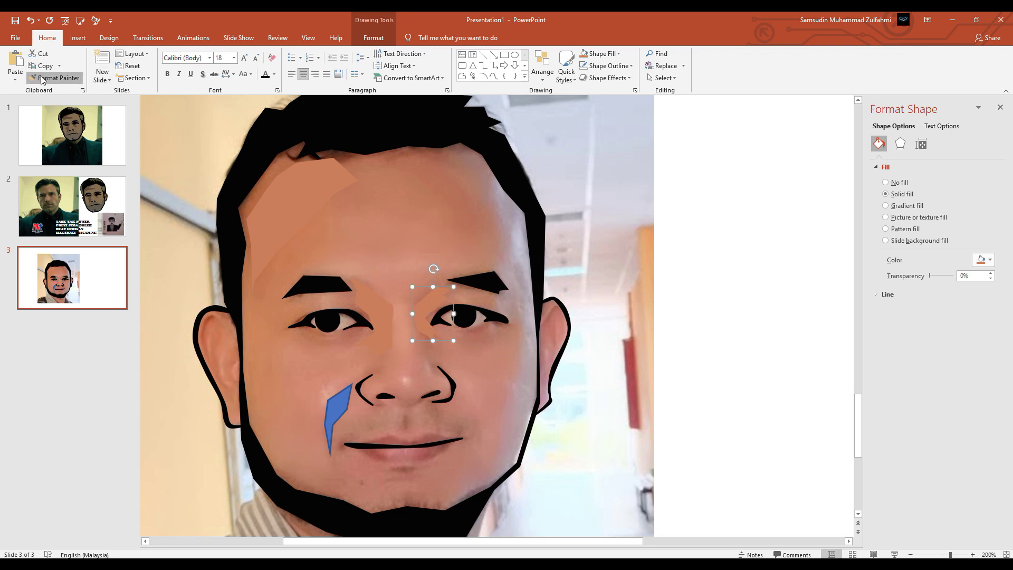
{"action": "left_click", "coordinate": [340, 401]}
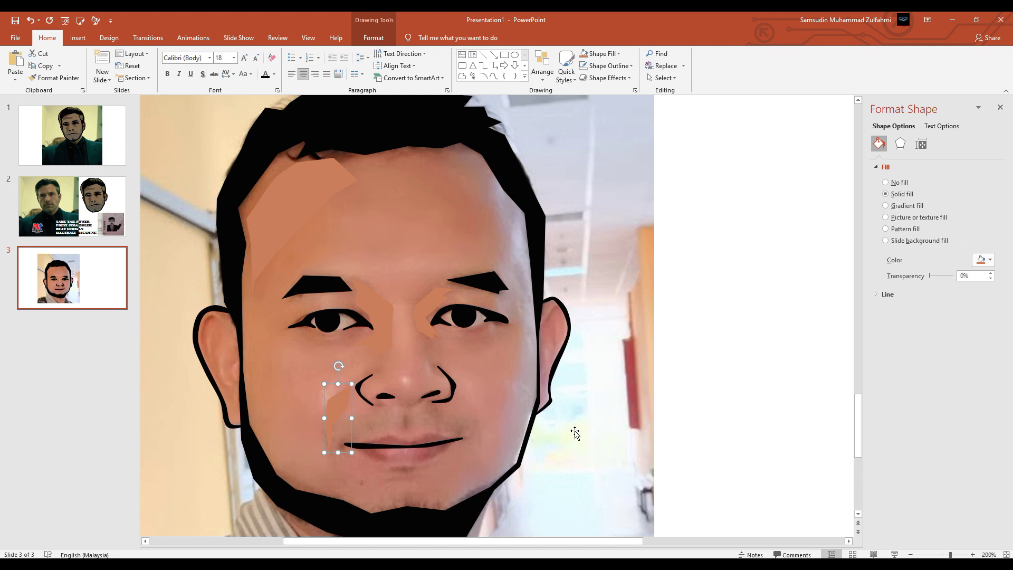
Preview the shading on an opaque face by setting the face shape's fill transparency to 0%, and return it to 100%
{"action": "left_click", "coordinate": [500, 366]}
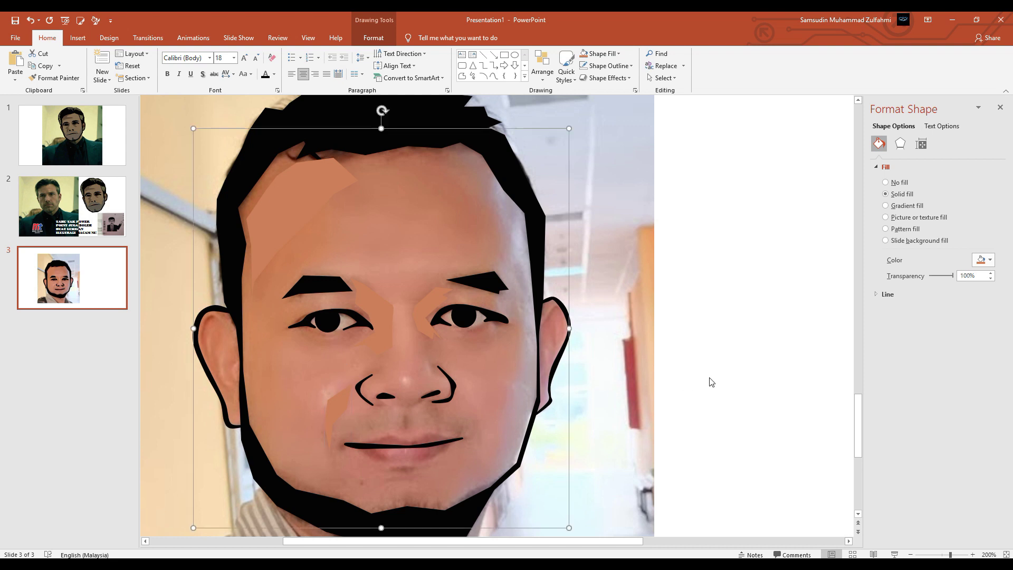
{"action": "left_click_drag", "start_coordinate": [953, 278], "coordinate": [902, 280]}
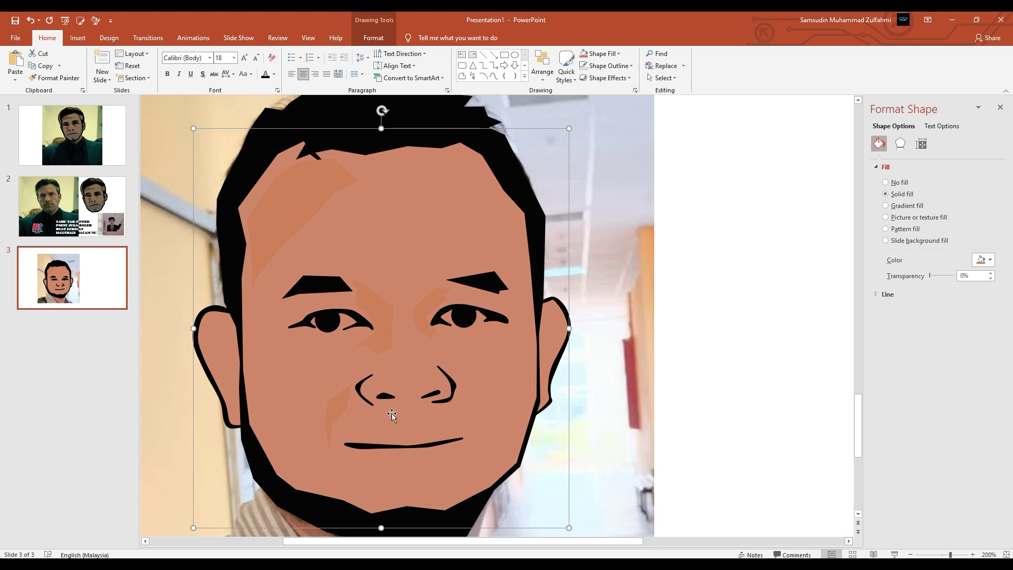
{"action": "left_click_drag", "start_coordinate": [931, 278], "coordinate": [953, 276]}
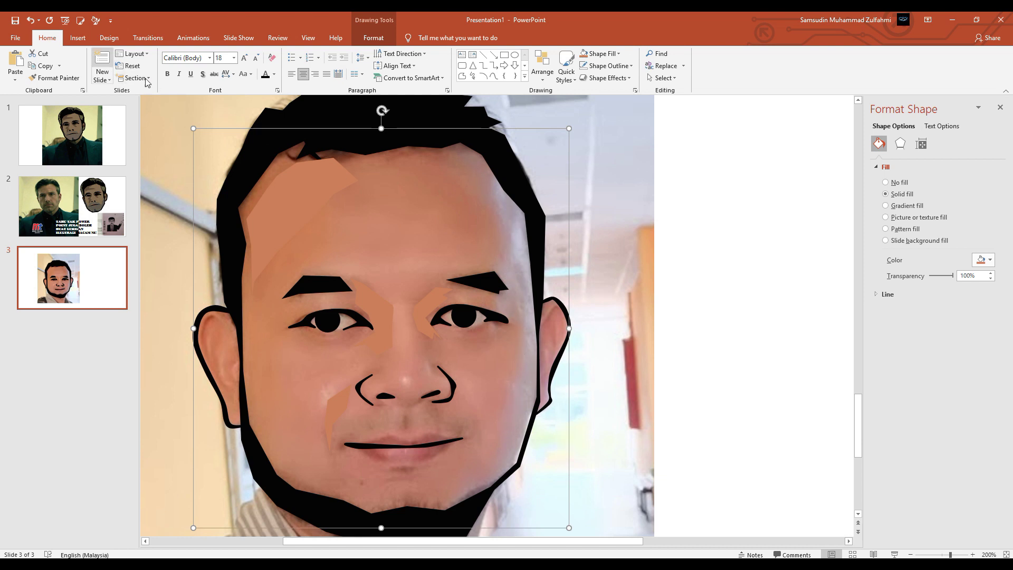
Draw a long narrow freeform shape, about 7.08 cm high and 1.06 cm wide, along the face's right edge from temple to jaw
{"action": "left_click", "coordinate": [461, 77]}
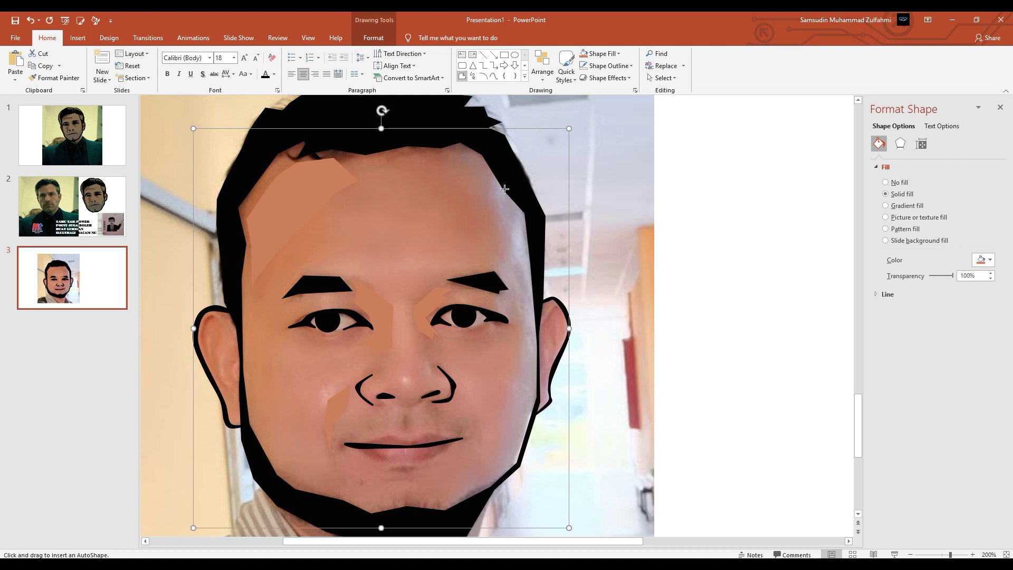
{"action": "key", "text": "Escape"}
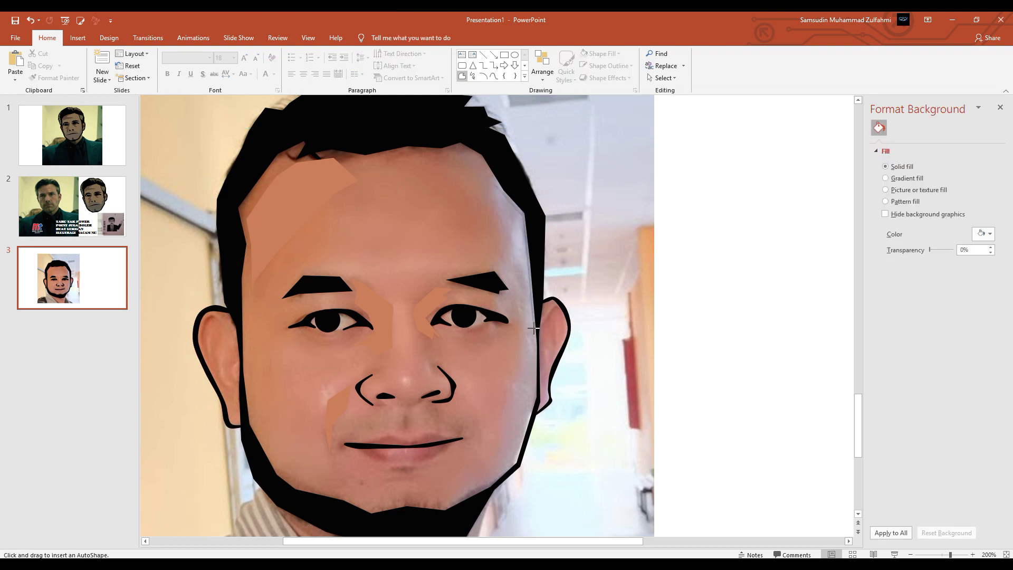
{"action": "mouse_move", "coordinate": [536, 333]}
{"action": "left_mouse_down"}
{"action": "mouse_move", "coordinate": [533, 397]}
{"action": "mouse_move", "coordinate": [512, 465]}
{"action": "mouse_move", "coordinate": [506, 434]}
{"action": "mouse_move", "coordinate": [522, 324]}
{"action": "mouse_move", "coordinate": [492, 182]}
{"action": "left_mouse_up"}
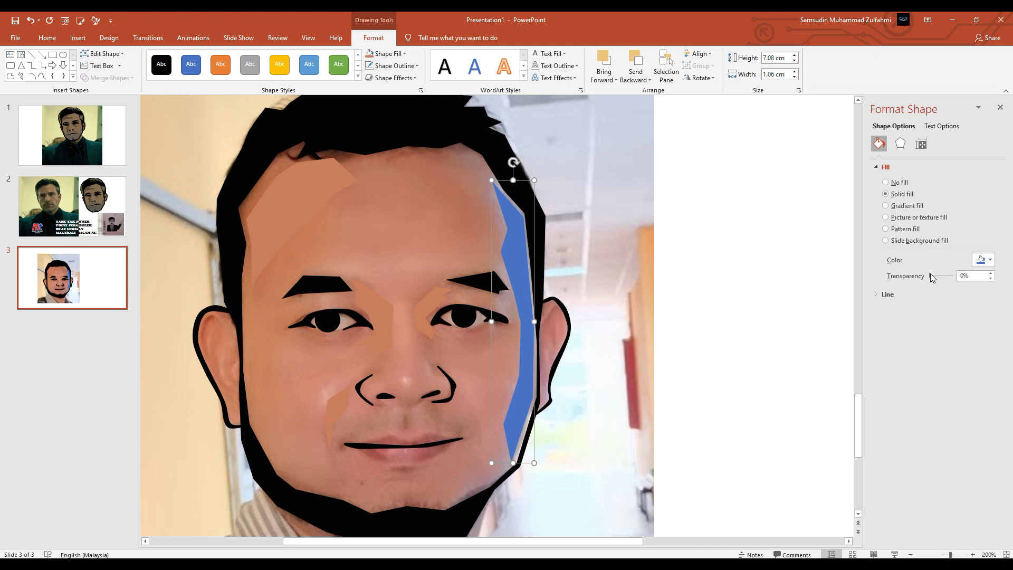
Fill the narrow shape along the face's right edge with a pale lavender-grey tone sampled from the photo using the Eyedropper
{"action": "left_click_drag", "start_coordinate": [931, 276], "coordinate": [954, 277]}
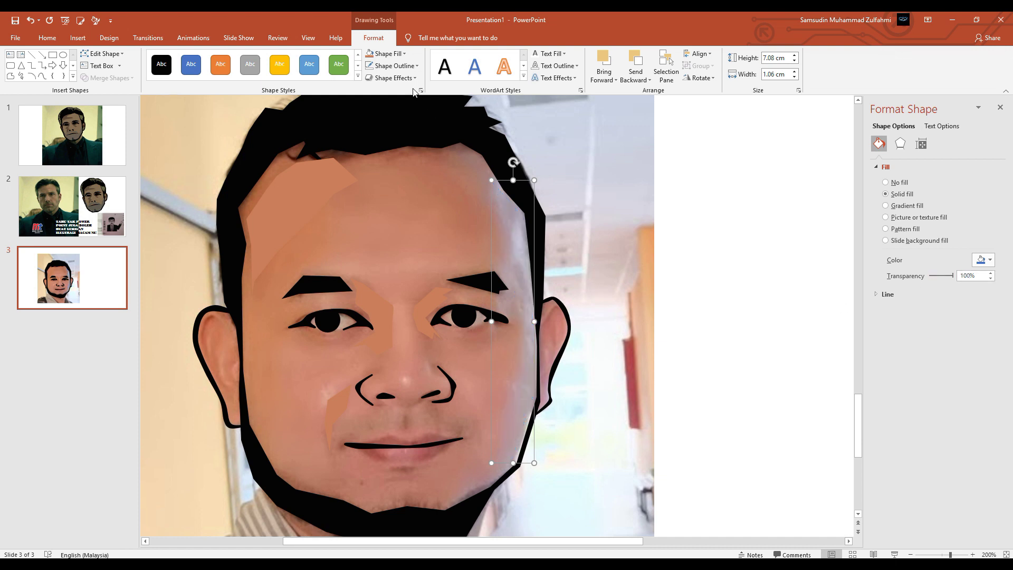
{"action": "left_click", "coordinate": [380, 56]}
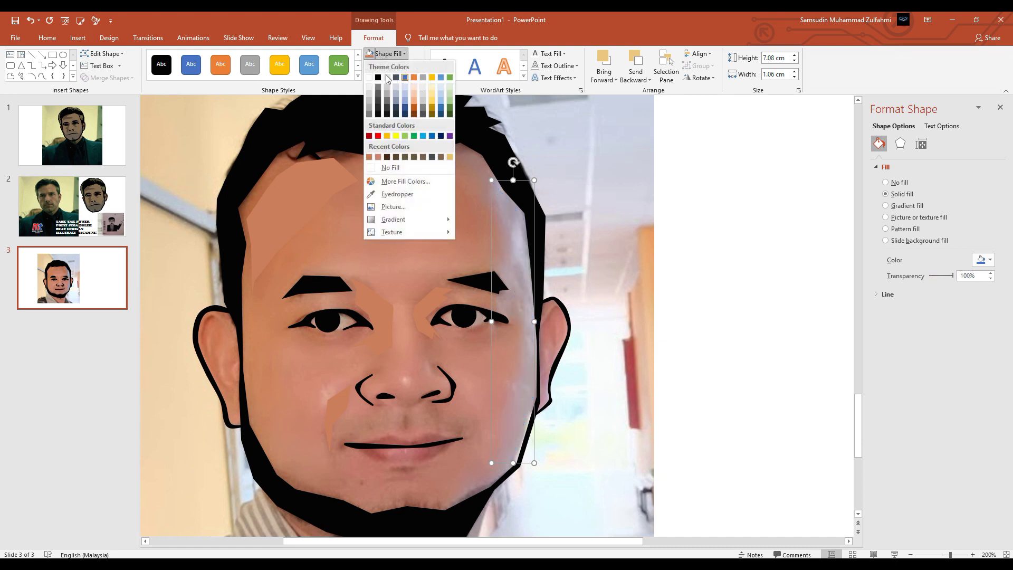
{"action": "left_click", "coordinate": [390, 194]}
{"action": "left_click", "coordinate": [539, 233]}
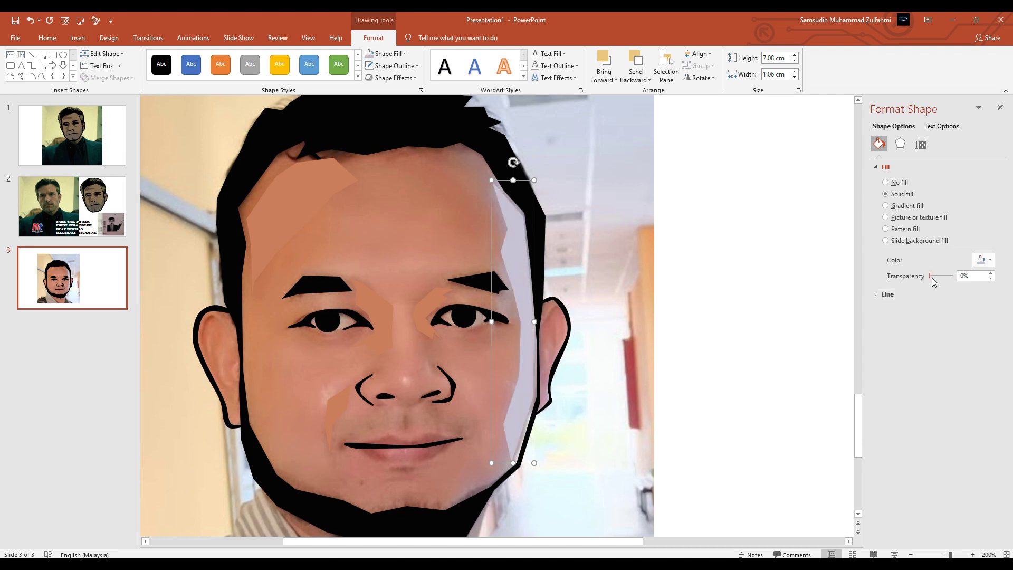
Preview the pale edge shading by setting the face shape's fill transparency to 0%, and return it to 100%
{"action": "left_click", "coordinate": [400, 162]}
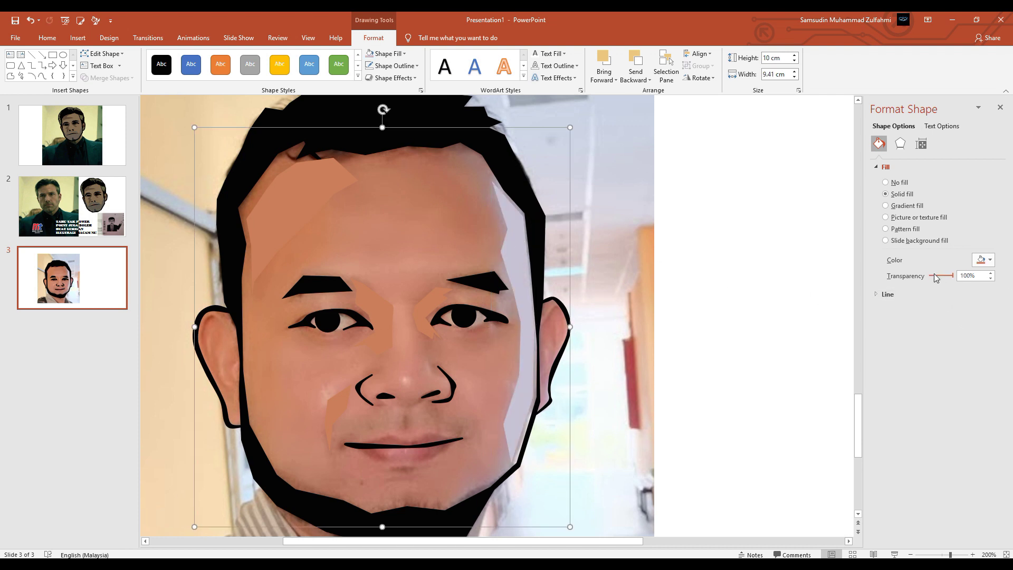
{"action": "left_click_drag", "start_coordinate": [953, 280], "coordinate": [863, 276]}
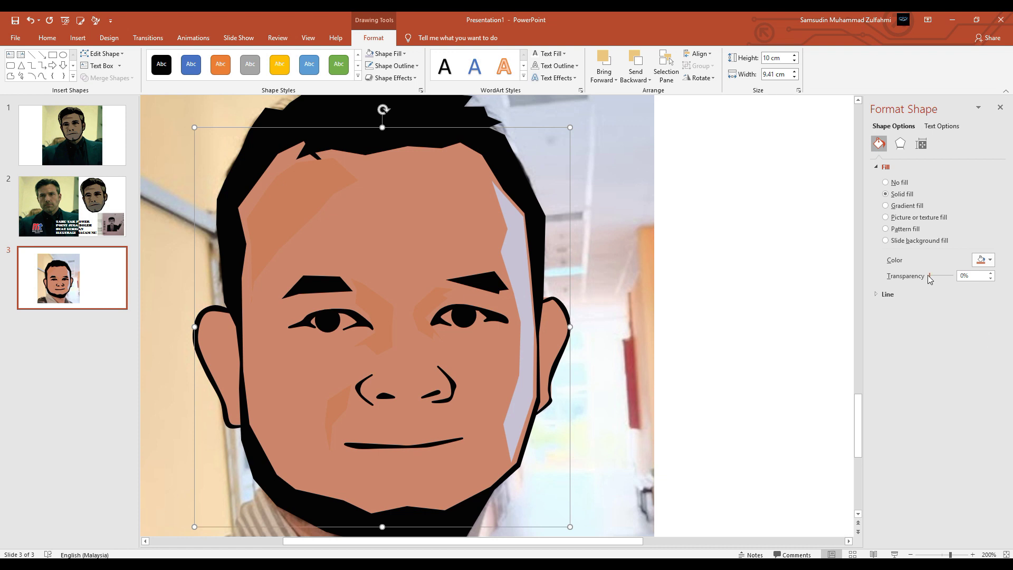
{"action": "left_click_drag", "start_coordinate": [933, 280], "coordinate": [952, 276]}
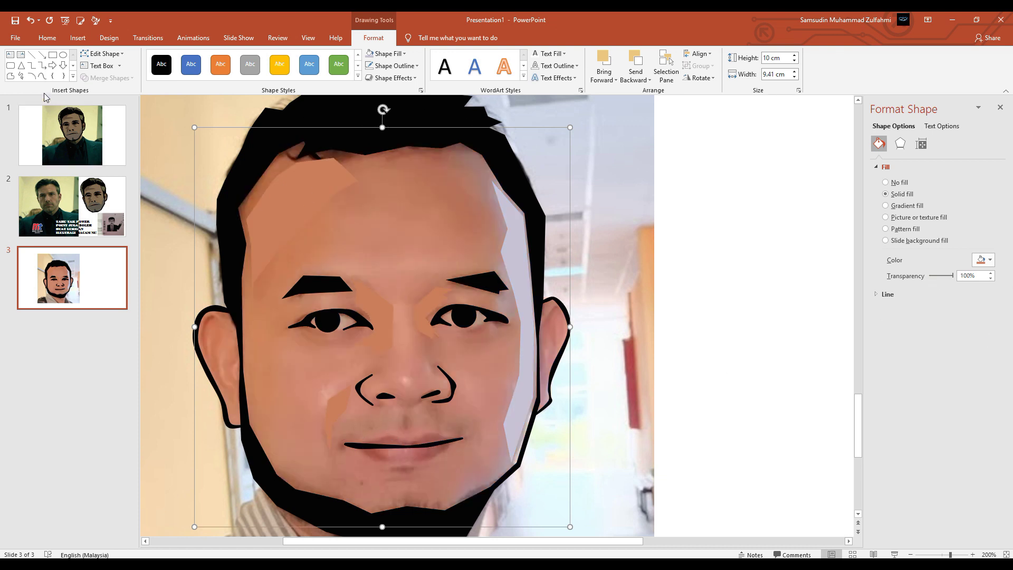
Draw a closed freeform shape around the lips, about 0.78 cm high and 2.34 cm wide
{"action": "left_click", "coordinate": [10, 76]}
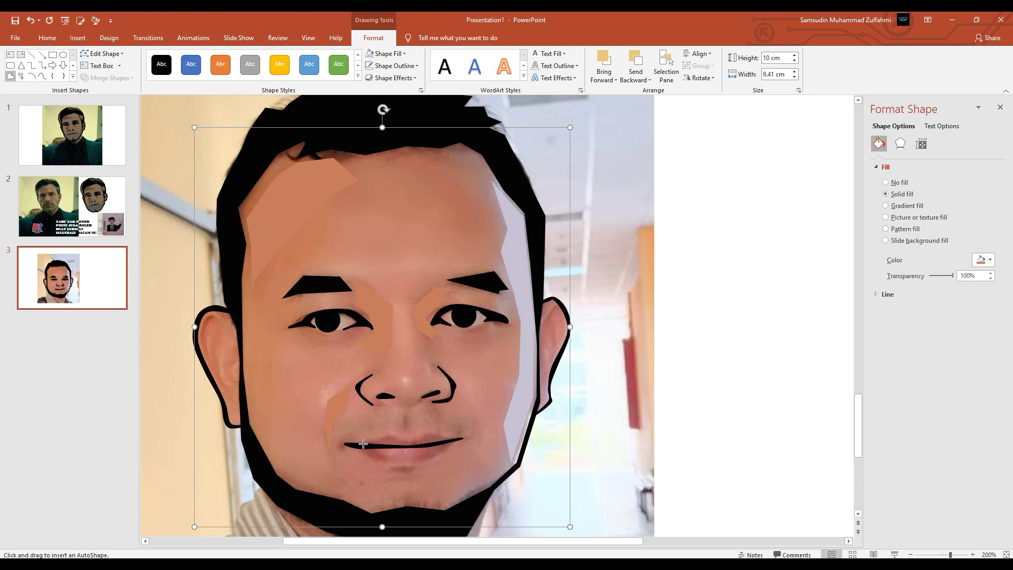
{"action": "key", "text": "Escape"}
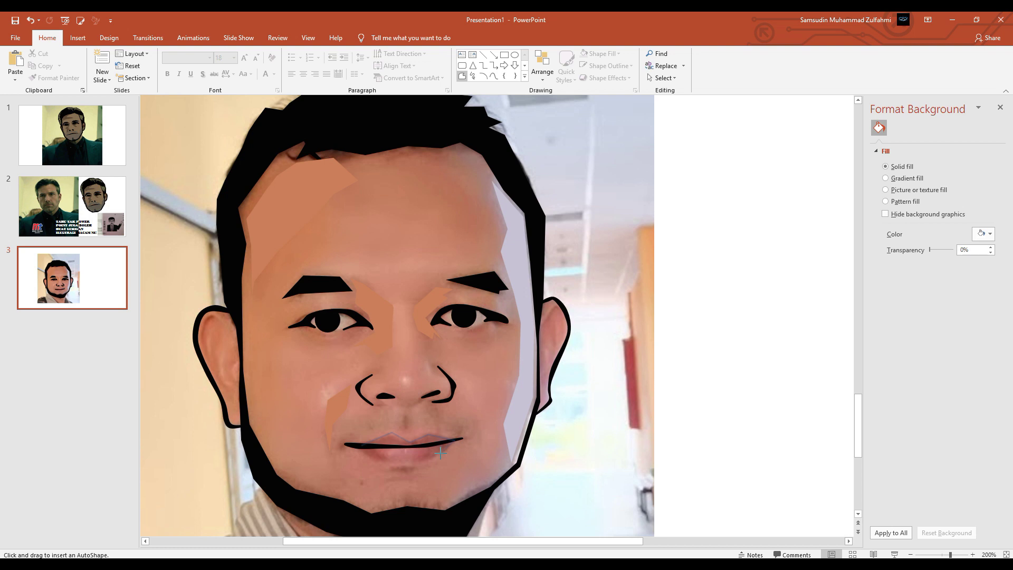
{"action": "left_click", "coordinate": [373, 462]}
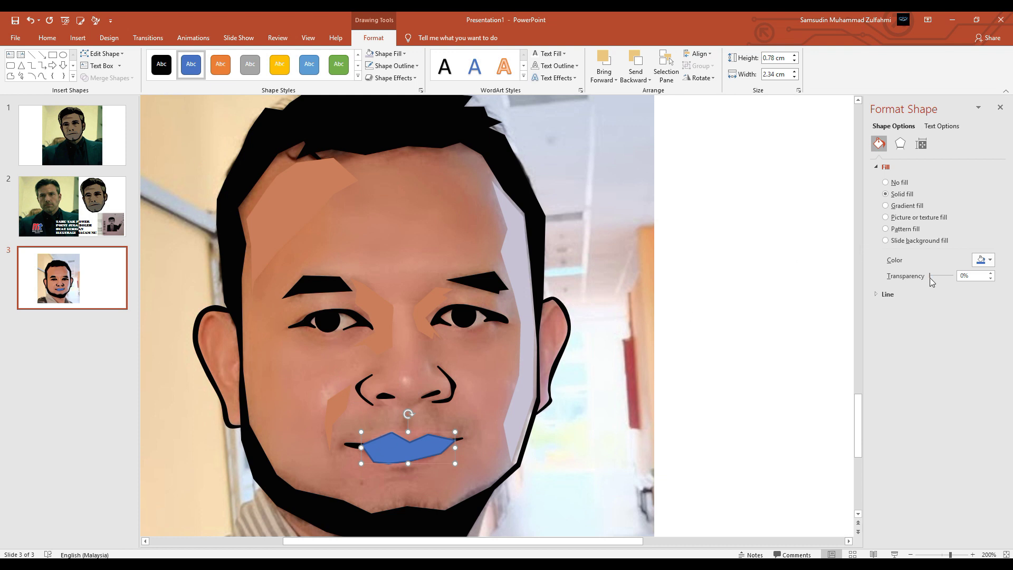
Fill the lips shape with a reddish tone sampled from the photo's lips using the Eyedropper, and remove its outline
{"action": "left_click_drag", "start_coordinate": [929, 276], "coordinate": [953, 276]}
{"action": "left_click", "coordinate": [395, 55]}
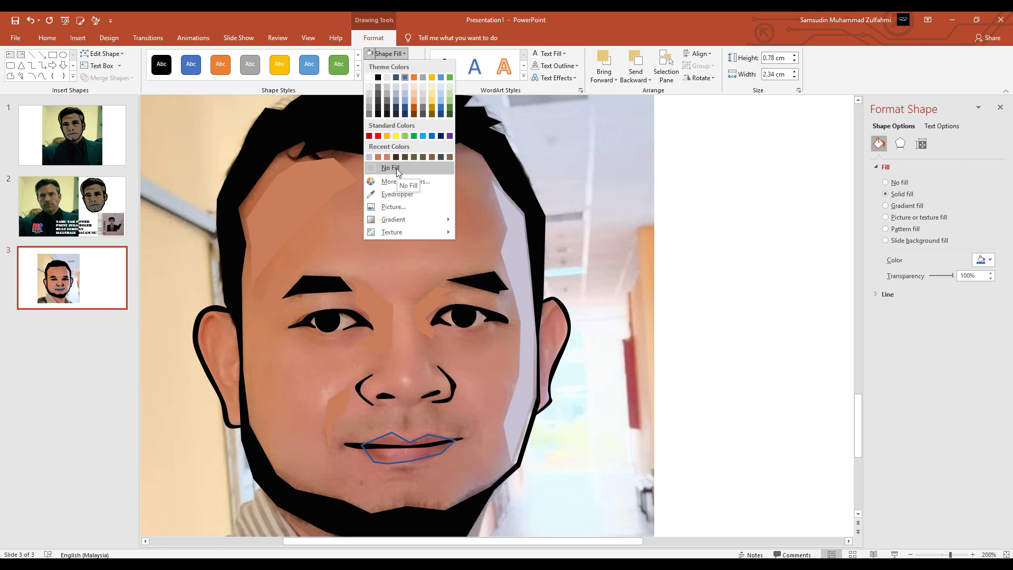
{"action": "left_click", "coordinate": [396, 194]}
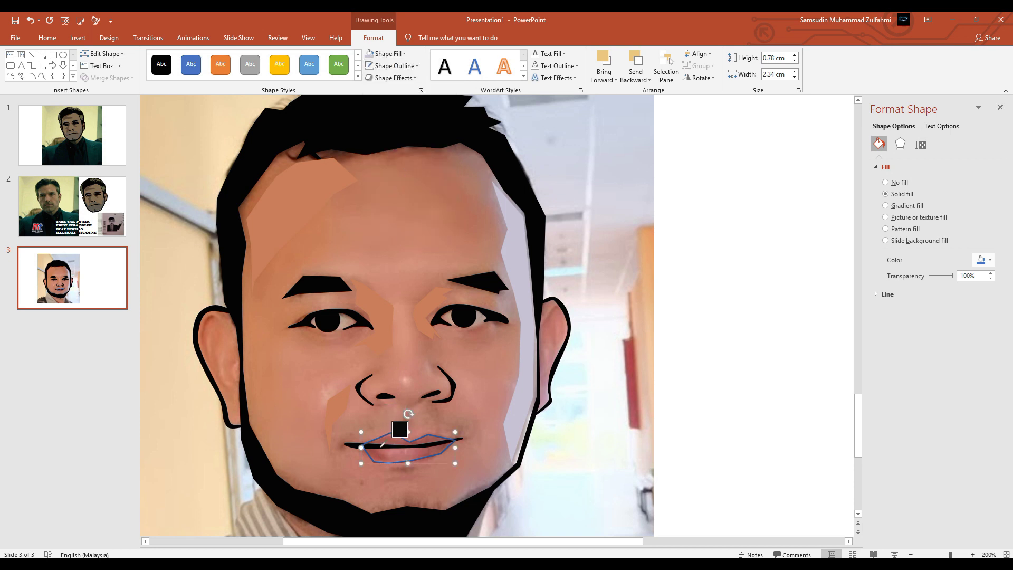
{"action": "left_click", "coordinate": [378, 438]}
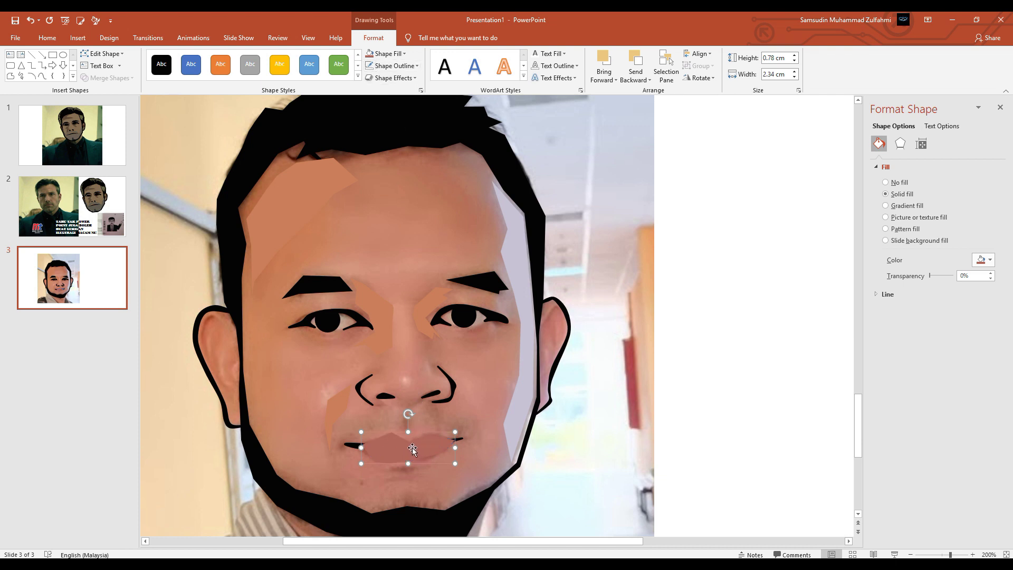
Set the face shape's fill transparency to 0% to check the lips against the opaque skin colour
{"action": "left_click", "coordinate": [502, 405]}
{"action": "right_click", "coordinate": [487, 391]}
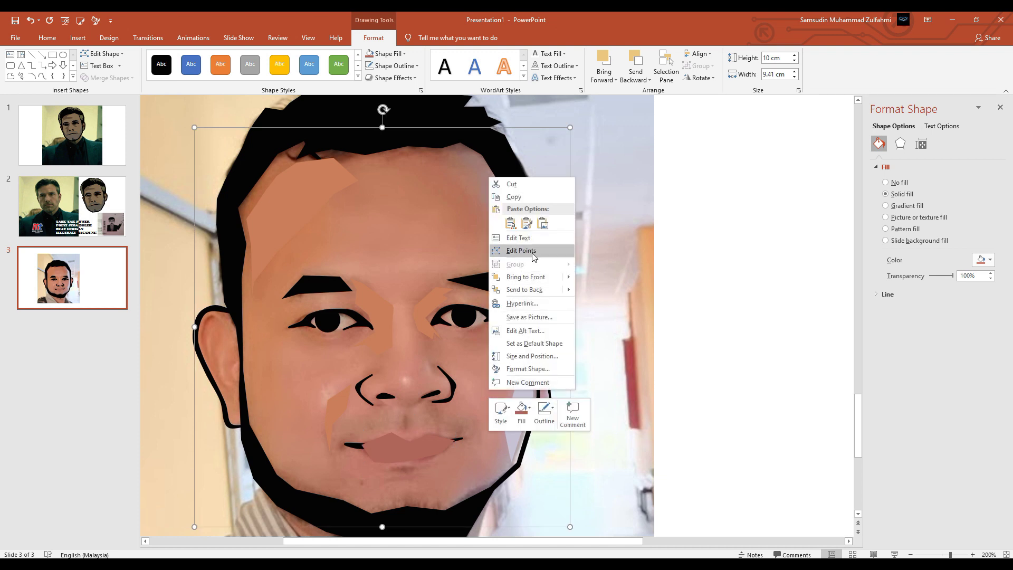
{"action": "left_click", "coordinate": [952, 279]}
{"action": "left_click_drag", "start_coordinate": [953, 276], "coordinate": [906, 283]}
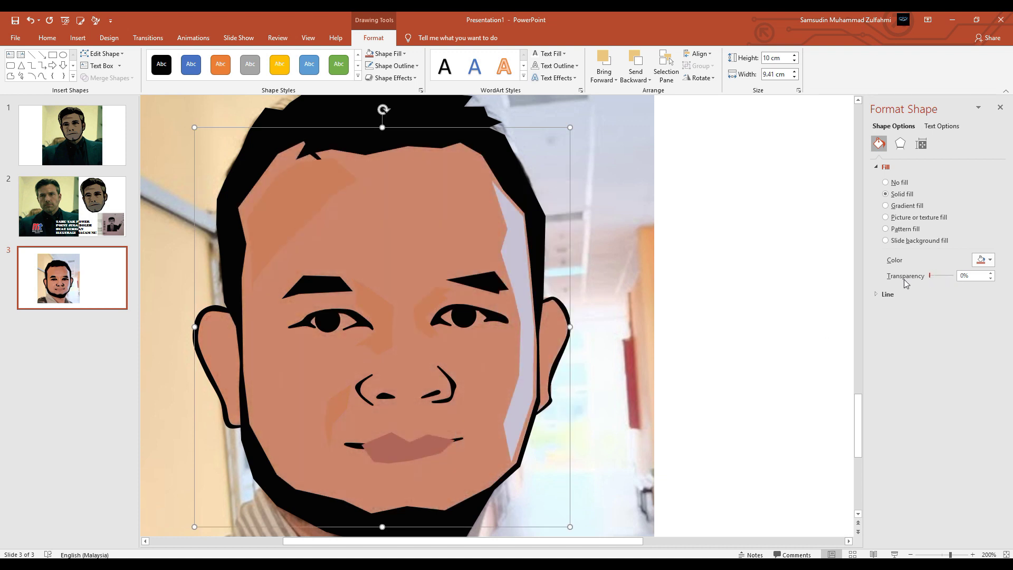
Bring the black mouth line to the front, above the lips shape
{"action": "left_click", "coordinate": [353, 446]}
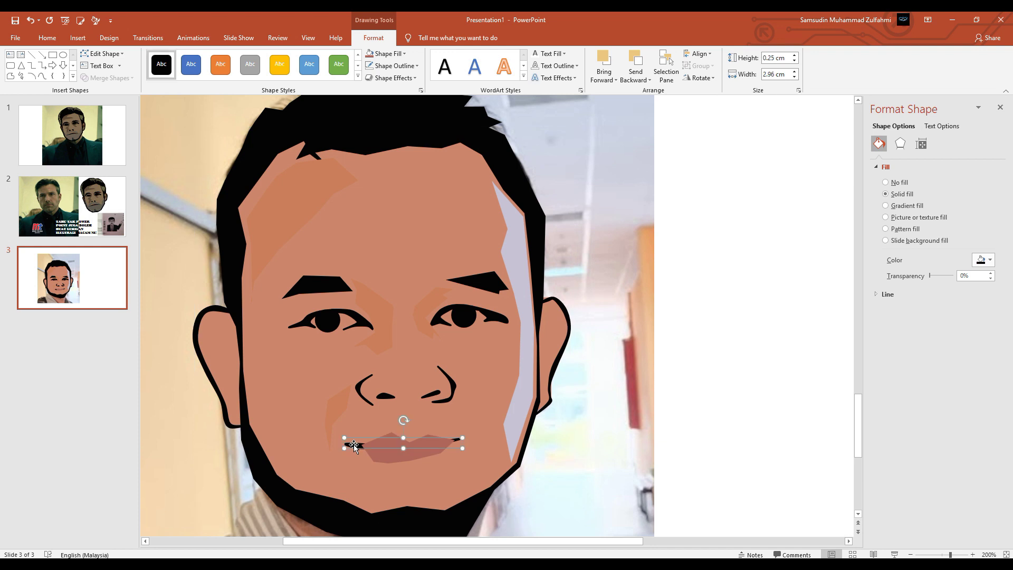
{"action": "right_click", "coordinate": [353, 445]}
{"action": "left_click", "coordinate": [387, 331]}
{"action": "left_click", "coordinate": [698, 391]}
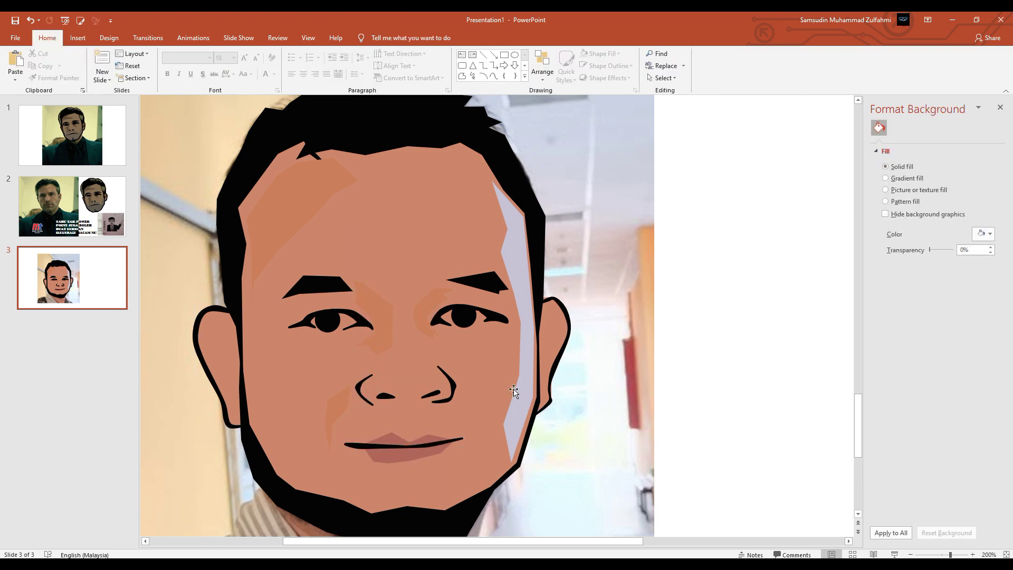
Send the photo to the back to preview the illustration on the white rectangle
{"action": "scroll", "coordinate": [505, 365], "scroll_direction": "down", "scroll_amount": 8}
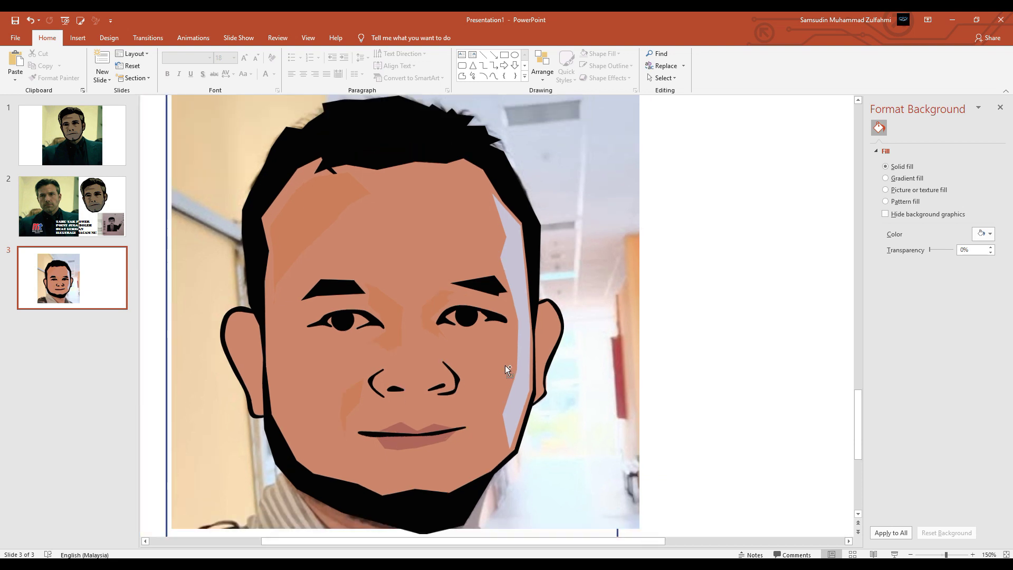
{"action": "scroll", "coordinate": [504, 365], "scroll_direction": "up", "scroll_amount": 2}
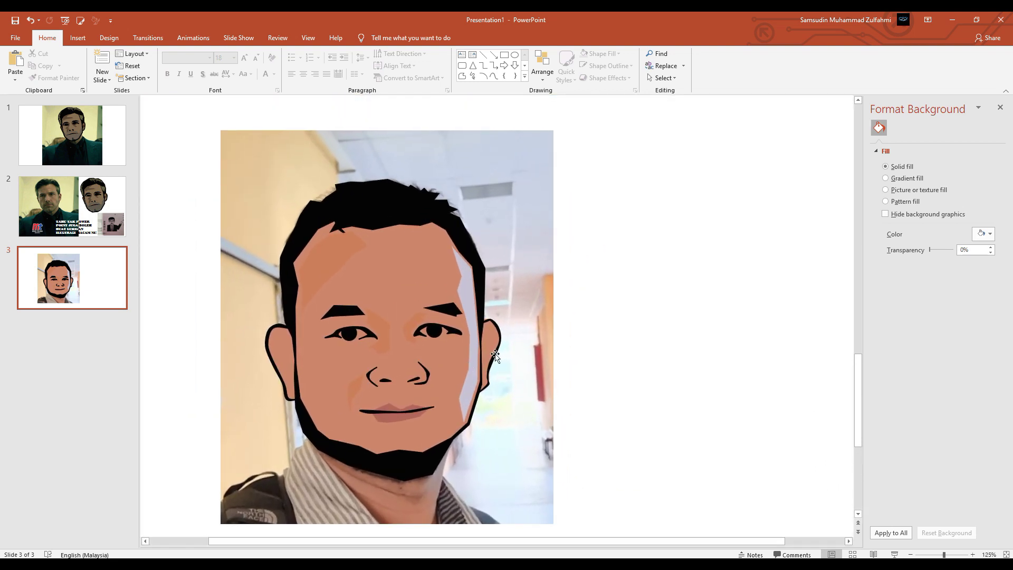
{"action": "left_click", "coordinate": [537, 291]}
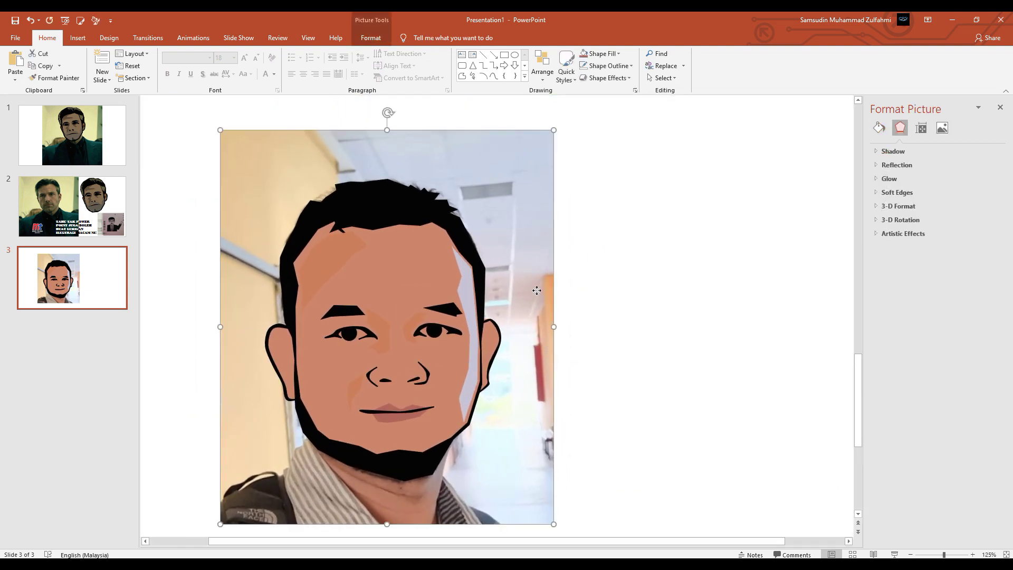
{"action": "right_click", "coordinate": [536, 290]}
{"action": "left_click", "coordinate": [571, 391]}
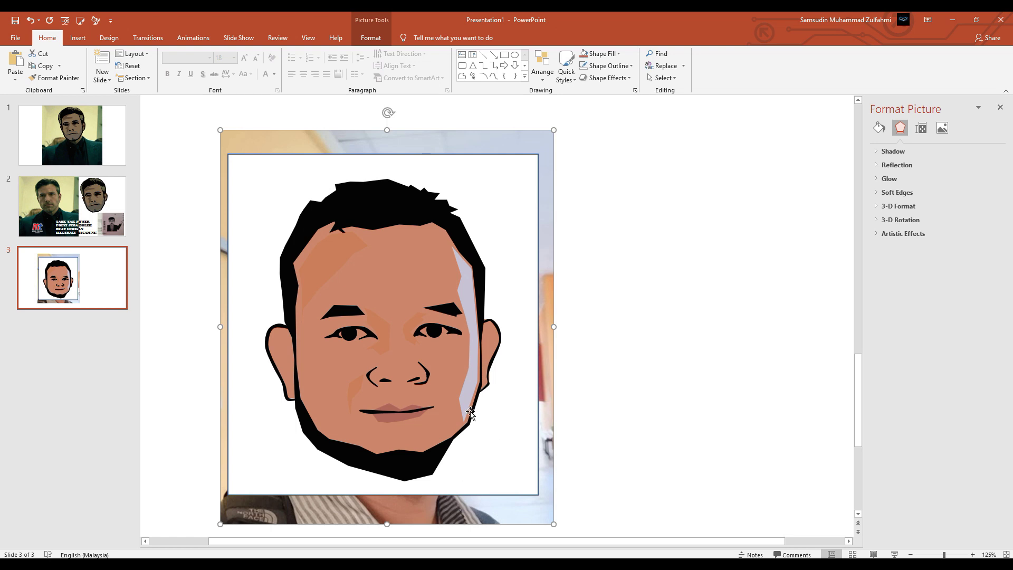
Set the face shape's fill transparency back to 100%
{"action": "left_click", "coordinate": [445, 369]}
{"action": "right_click", "coordinate": [446, 369]}
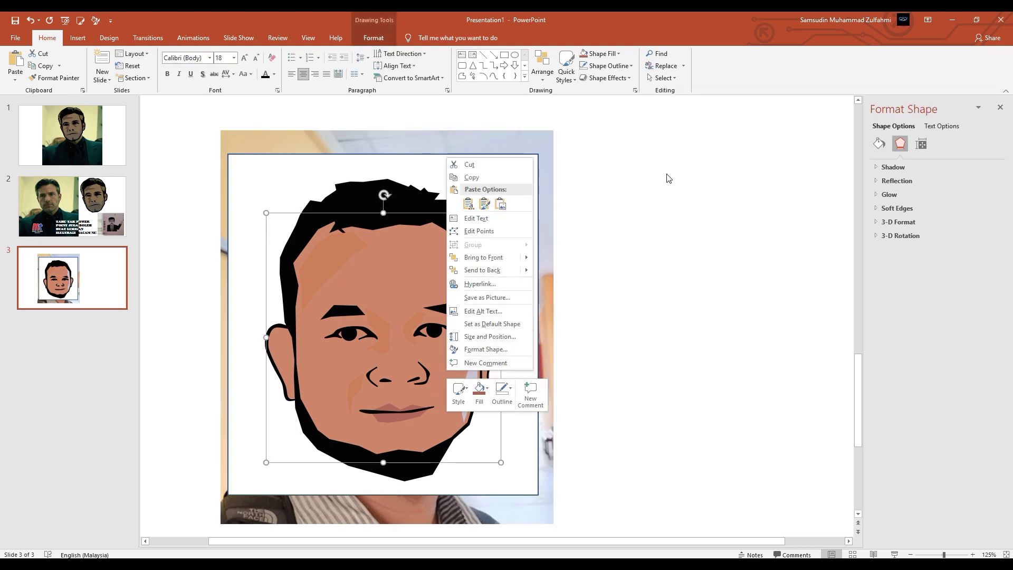
{"action": "left_click", "coordinate": [390, 253]}
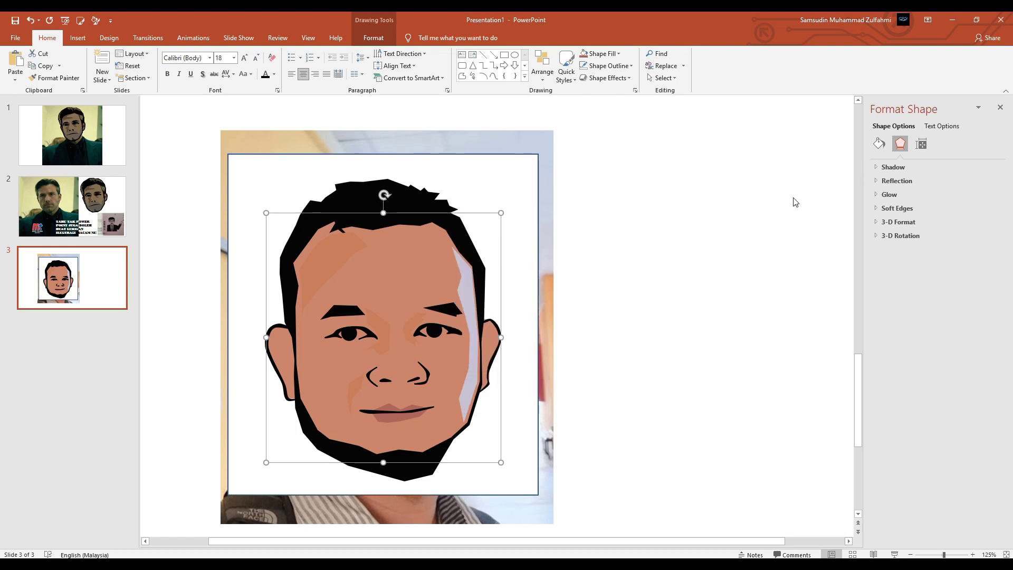
{"action": "left_click", "coordinate": [878, 144]}
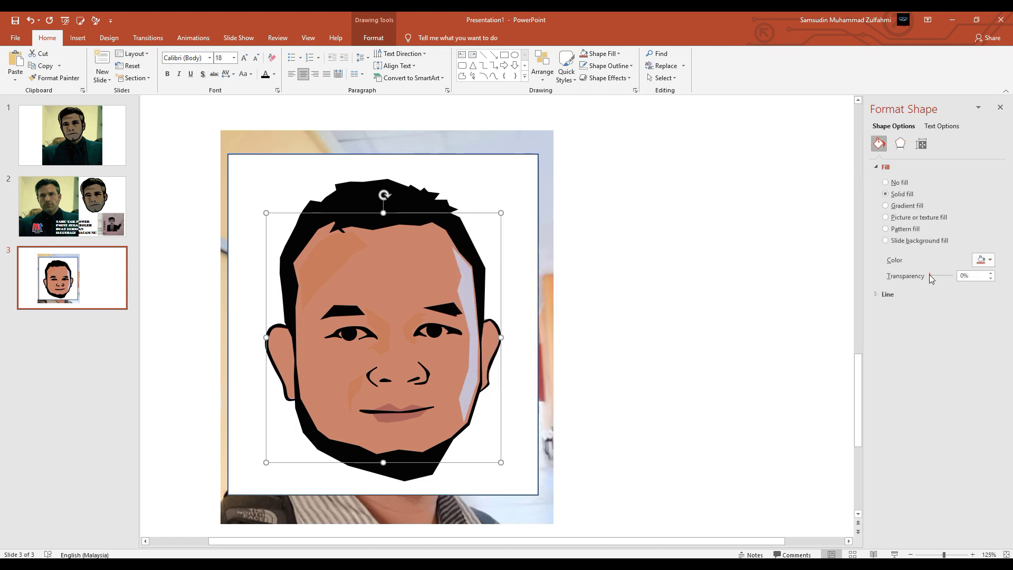
{"action": "left_click_drag", "start_coordinate": [930, 276], "coordinate": [953, 276]}
Send the white rectangle to the back, behind the photo
{"action": "left_click", "coordinate": [551, 306]}
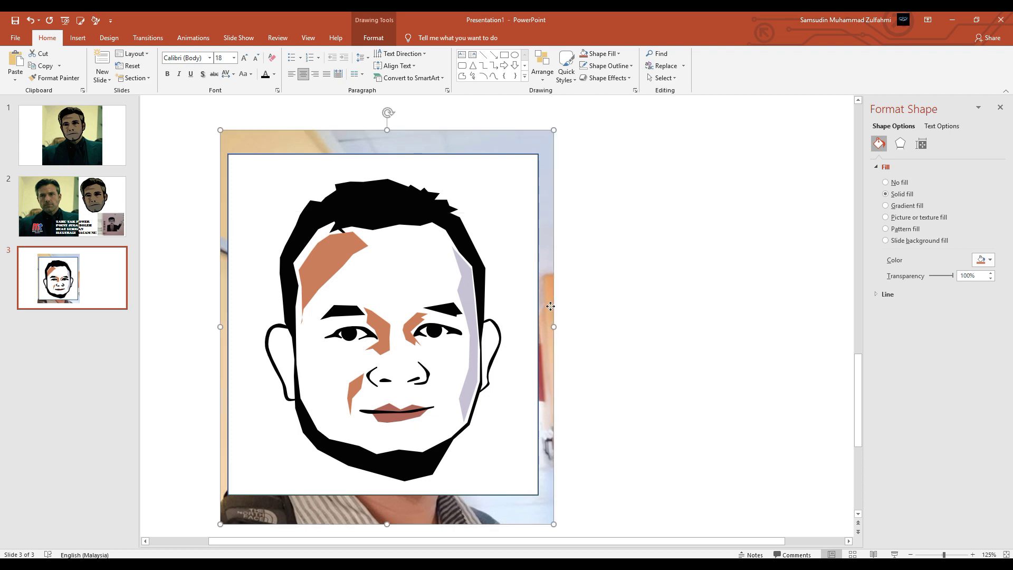
{"action": "right_click", "coordinate": [550, 306]}
{"action": "mouse_move", "coordinate": [589, 366]}
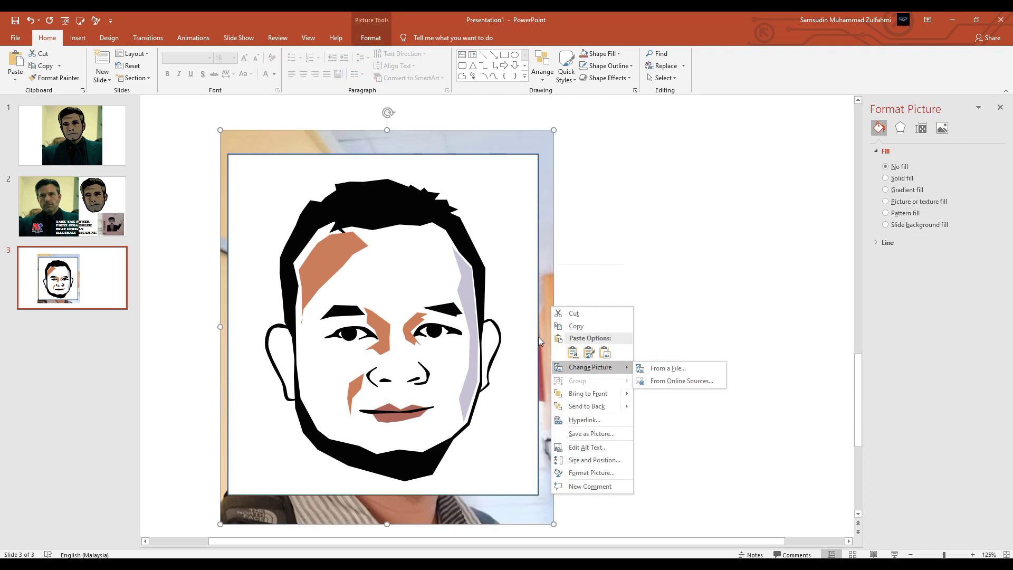
{"action": "left_click", "coordinate": [522, 335]}
{"action": "right_click", "coordinate": [524, 337]}
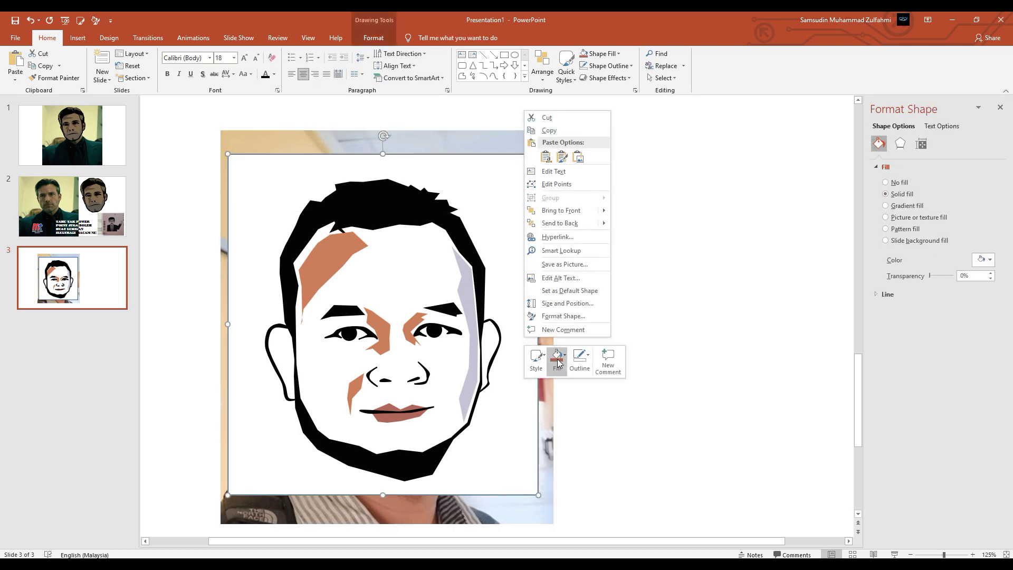
{"action": "left_click", "coordinate": [572, 222]}
{"action": "left_click", "coordinate": [595, 367]}
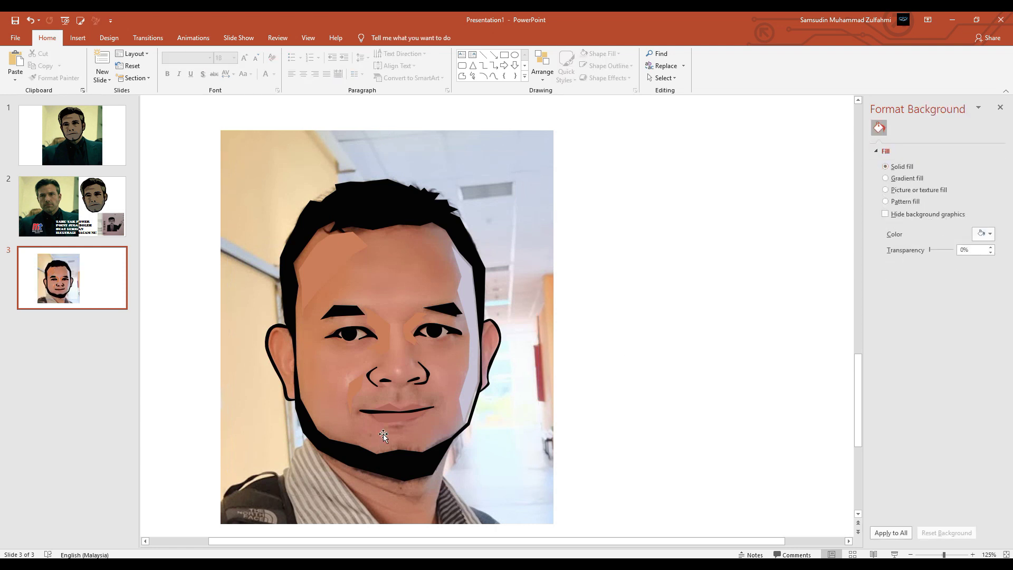
Draw a closed freeform shape over the opening of the eye at the image's left, about 0.48 cm high and 1.39 cm wide
{"action": "scroll", "coordinate": [381, 432], "scroll_direction": "down", "scroll_amount": 2}
{"action": "scroll", "coordinate": [382, 432], "scroll_direction": "up", "scroll_amount": 5}
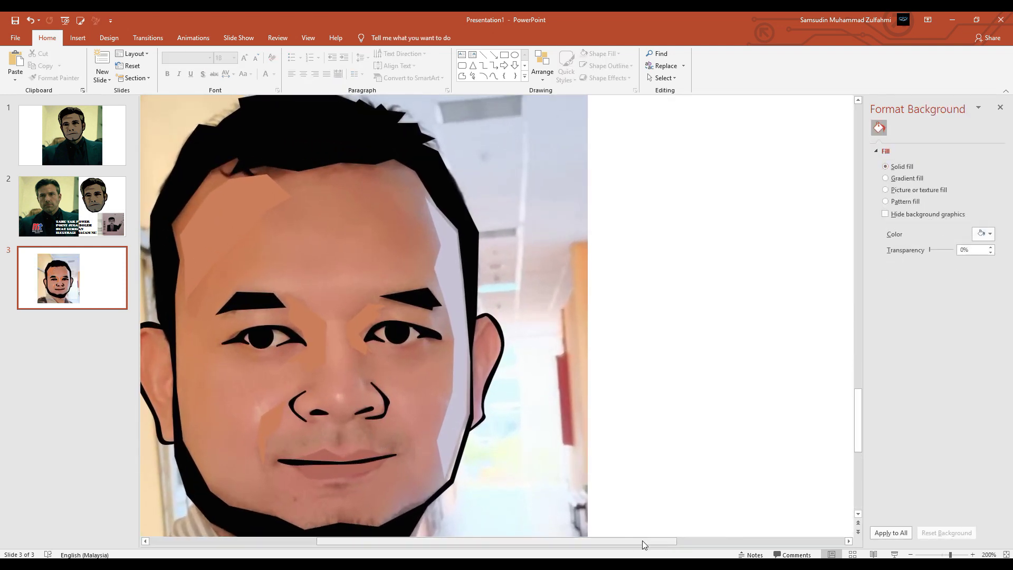
{"action": "left_click_drag", "start_coordinate": [641, 541], "coordinate": [500, 542]}
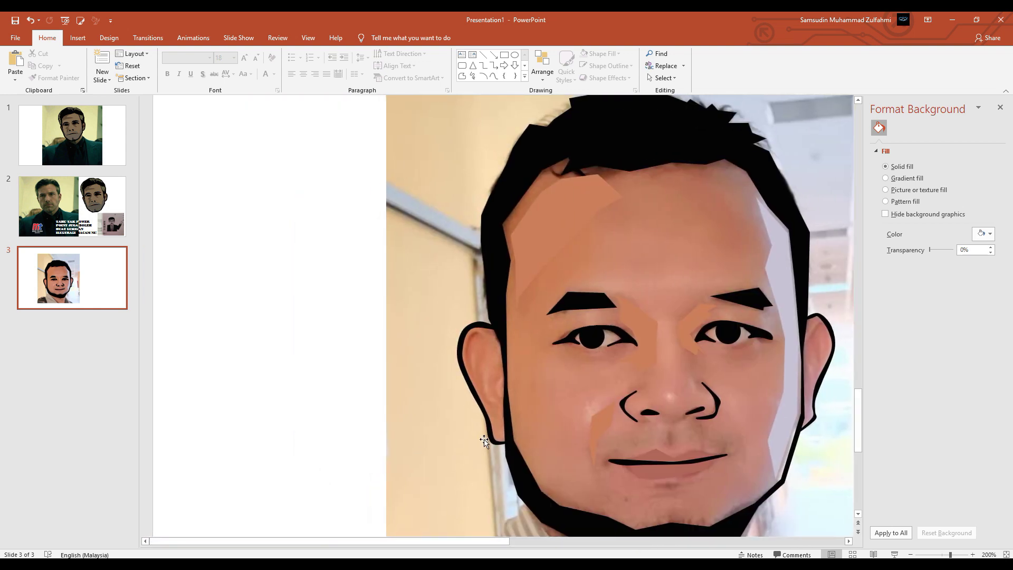
{"action": "scroll", "coordinate": [628, 408], "scroll_direction": "down", "scroll_amount": 2}
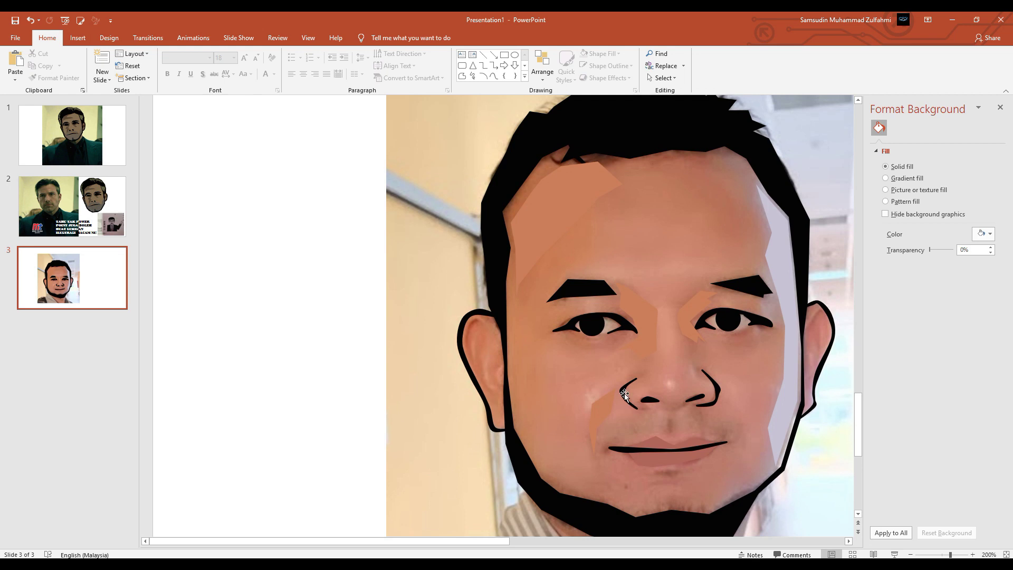
{"action": "left_click", "coordinate": [462, 75]}
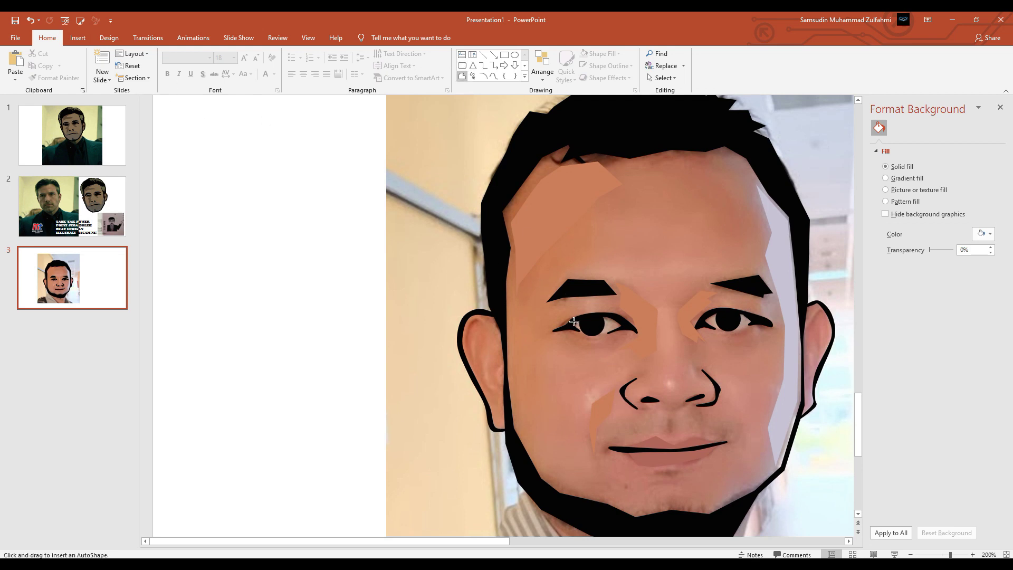
{"action": "left_click_drag", "start_coordinate": [569, 324], "coordinate": [584, 317]}
{"action": "left_click", "coordinate": [571, 327]}
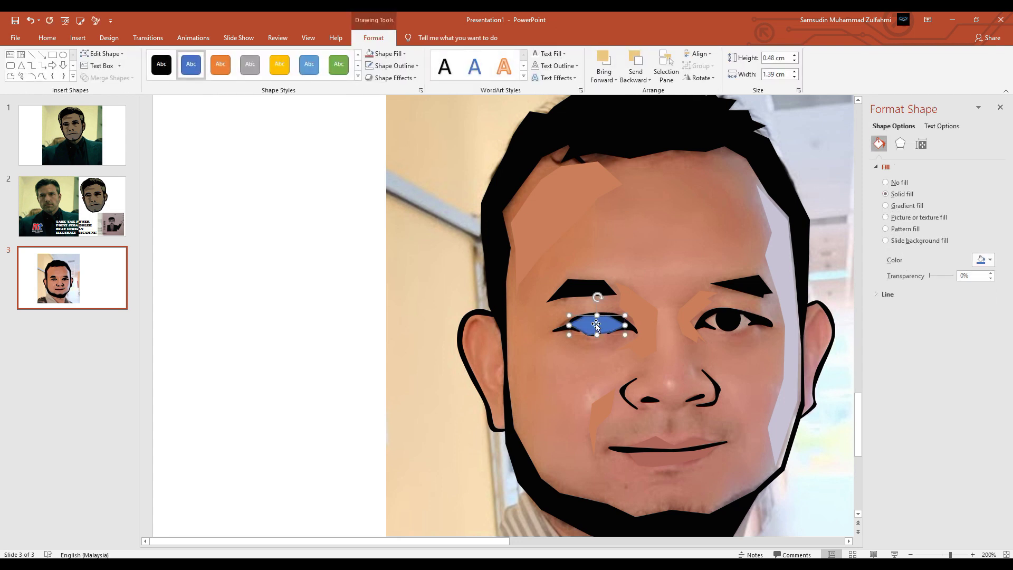
Fill the new eye shape with white, remove its outline, and bring the black eye contour and pupil in front of it
{"action": "left_click", "coordinate": [381, 56]}
{"action": "left_click", "coordinate": [369, 77]}
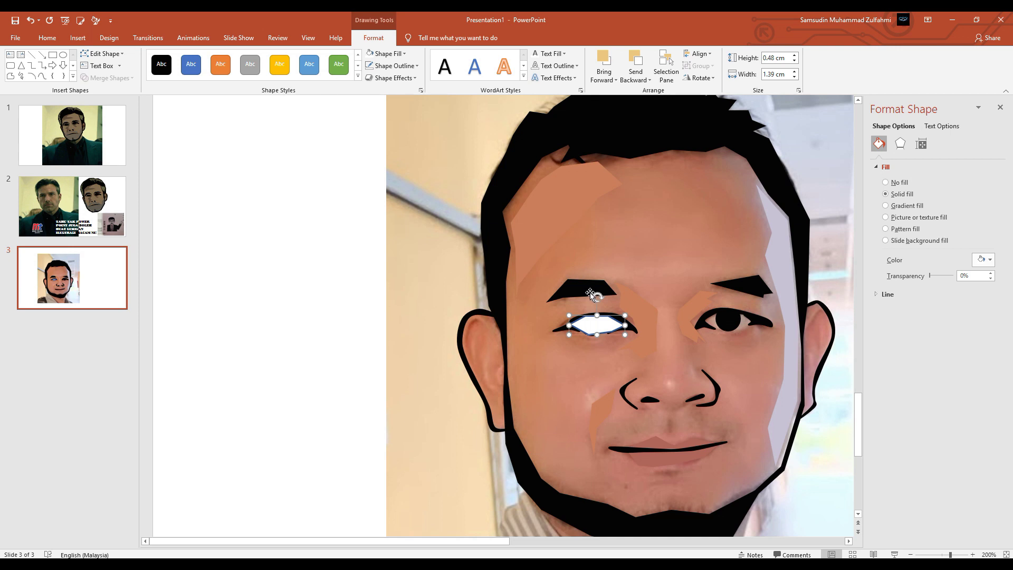
{"action": "left_click_drag", "start_coordinate": [627, 324], "coordinate": [637, 326]}
{"action": "right_click", "coordinate": [633, 328]}
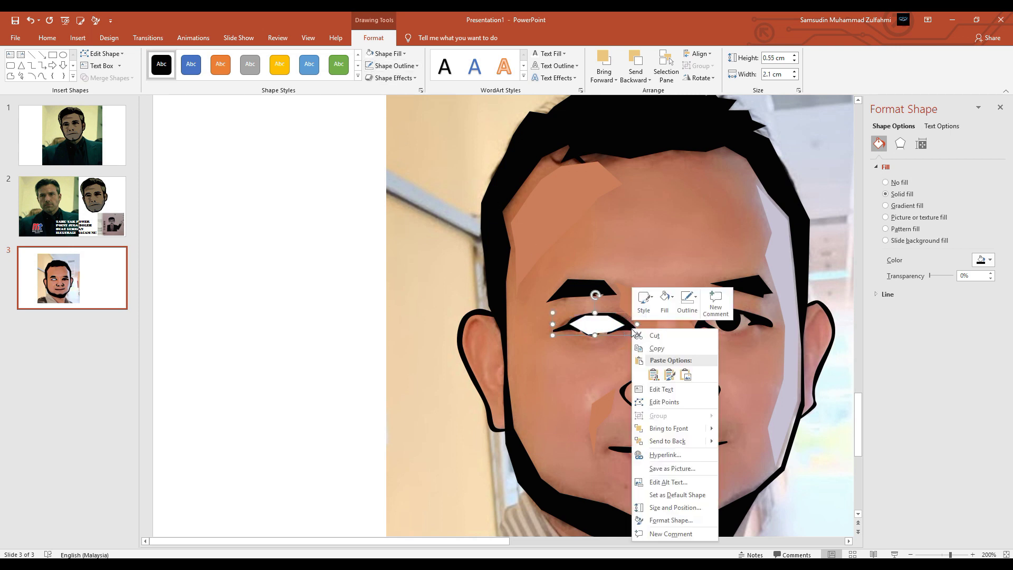
{"action": "key", "text": "Escape"}
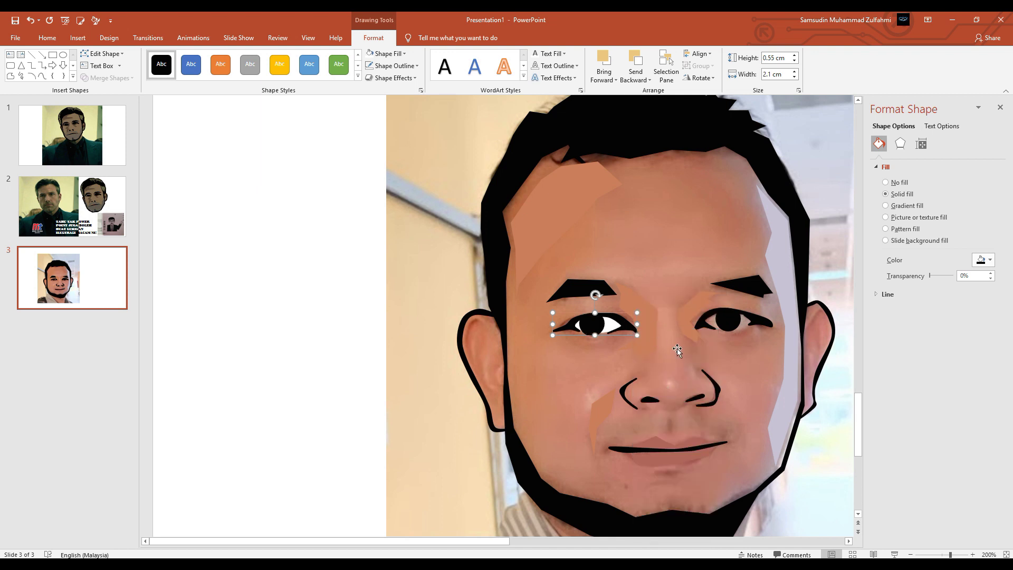
Copy the white eye shape onto the other eye and bring that eye's black contour and pupil in front of it
{"action": "left_click", "coordinate": [641, 335]}
{"action": "left_click", "coordinate": [614, 326]}
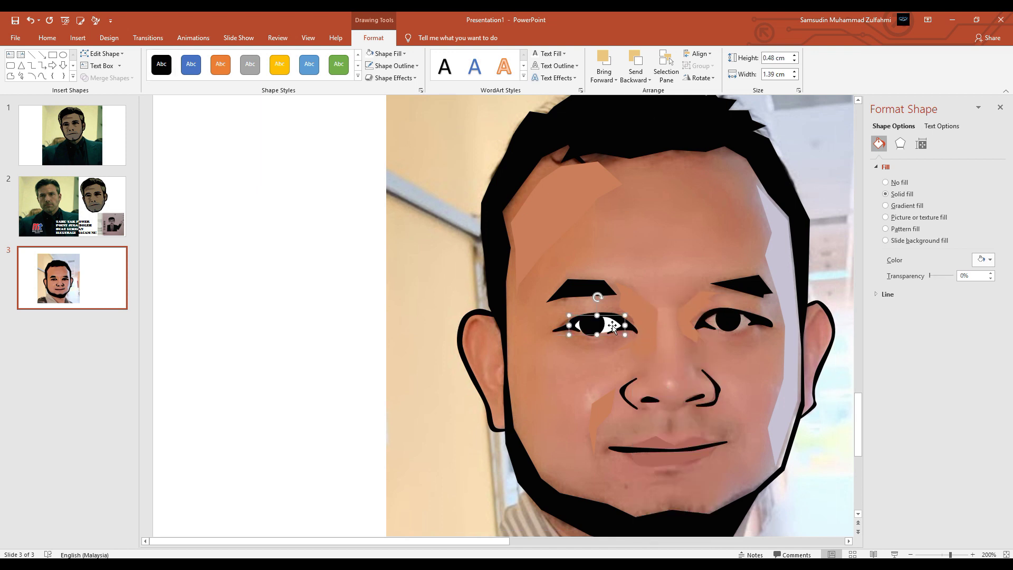
{"action": "left_click_drag", "start_coordinate": [610, 325], "coordinate": [769, 319]}
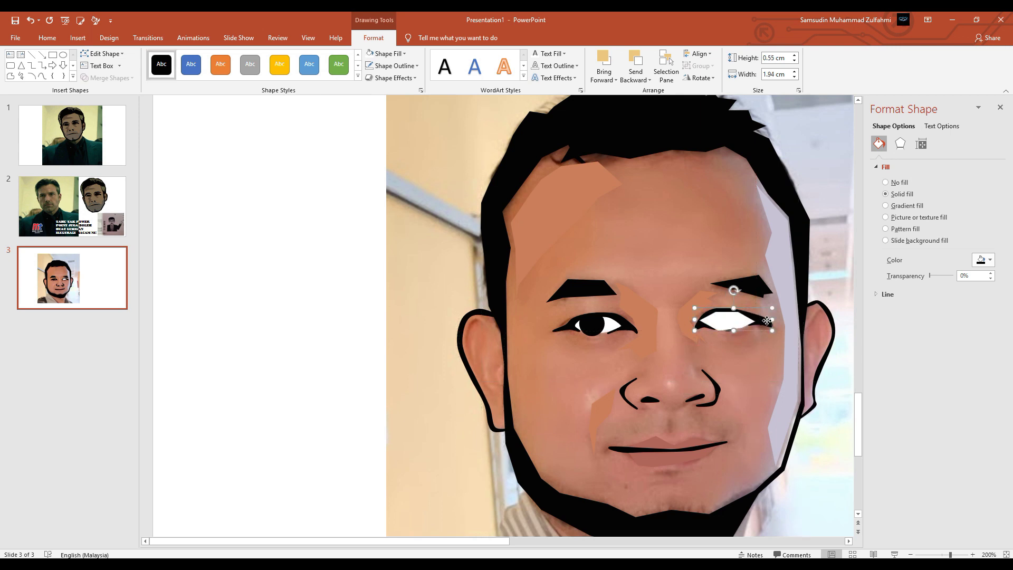
{"action": "right_click", "coordinate": [769, 319]}
{"action": "left_click", "coordinate": [798, 430]}
Draw a closed freeform moustache shape between the nose and the upper lip, about 0.9 cm high and 3.57 cm wide
{"action": "scroll", "coordinate": [748, 380], "scroll_direction": "down", "scroll_amount": 1}
{"action": "scroll", "coordinate": [748, 380], "scroll_direction": "down", "scroll_amount": 2}
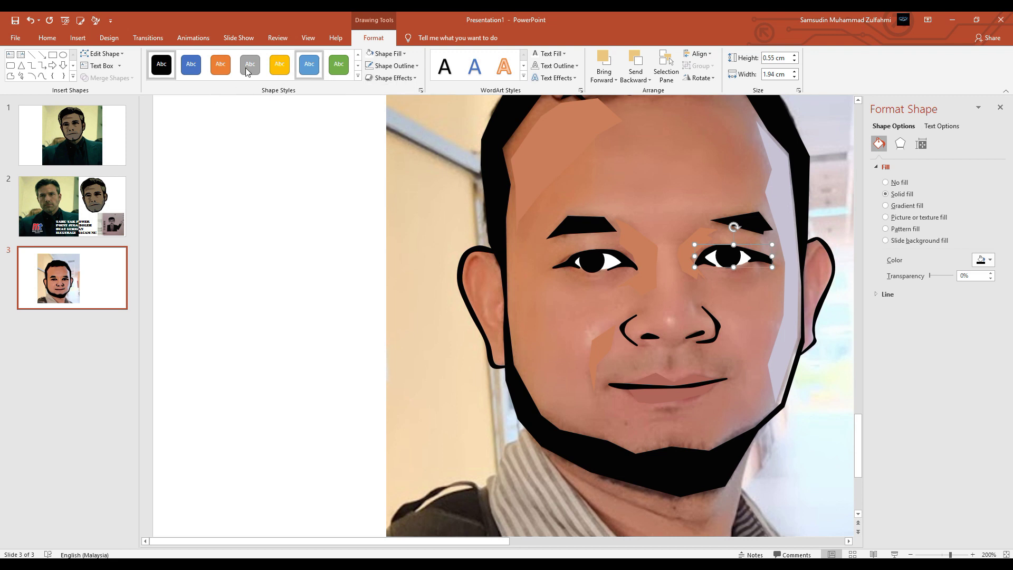
{"action": "left_click", "coordinate": [10, 76]}
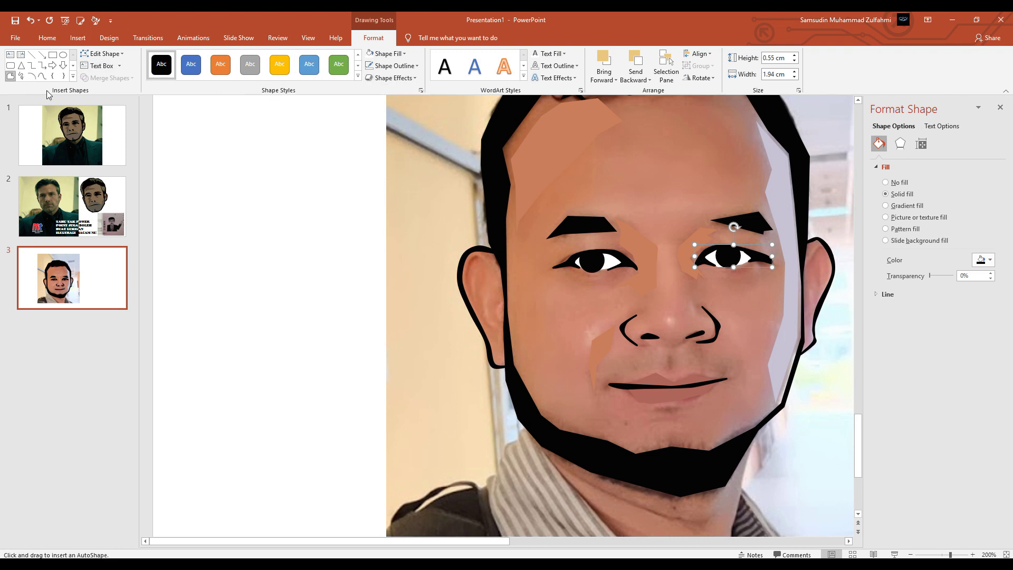
{"action": "left_click", "coordinate": [601, 385]}
{"action": "left_click", "coordinate": [619, 362]}
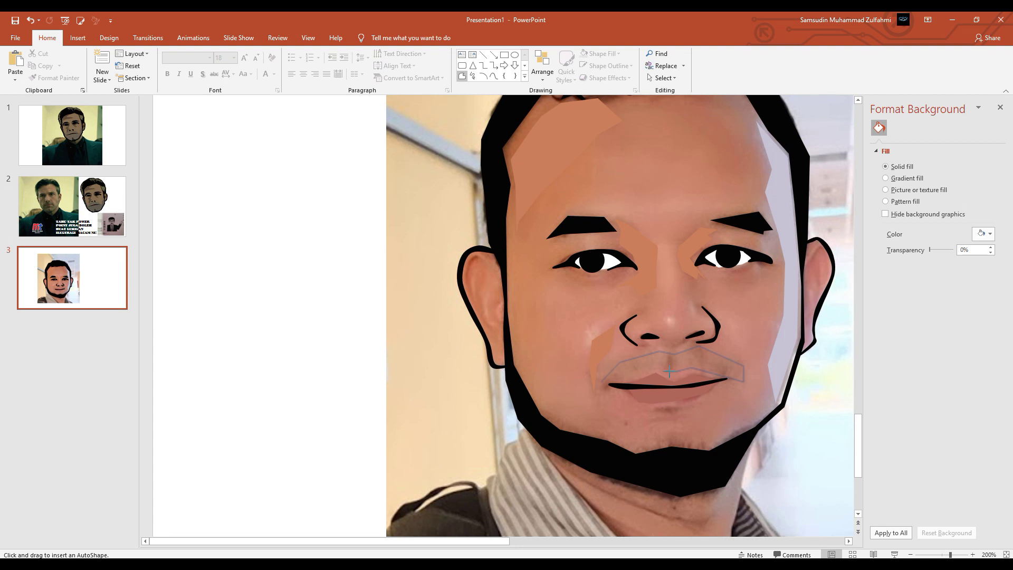
{"action": "left_click", "coordinate": [660, 368]}
{"action": "left_click", "coordinate": [602, 380]}
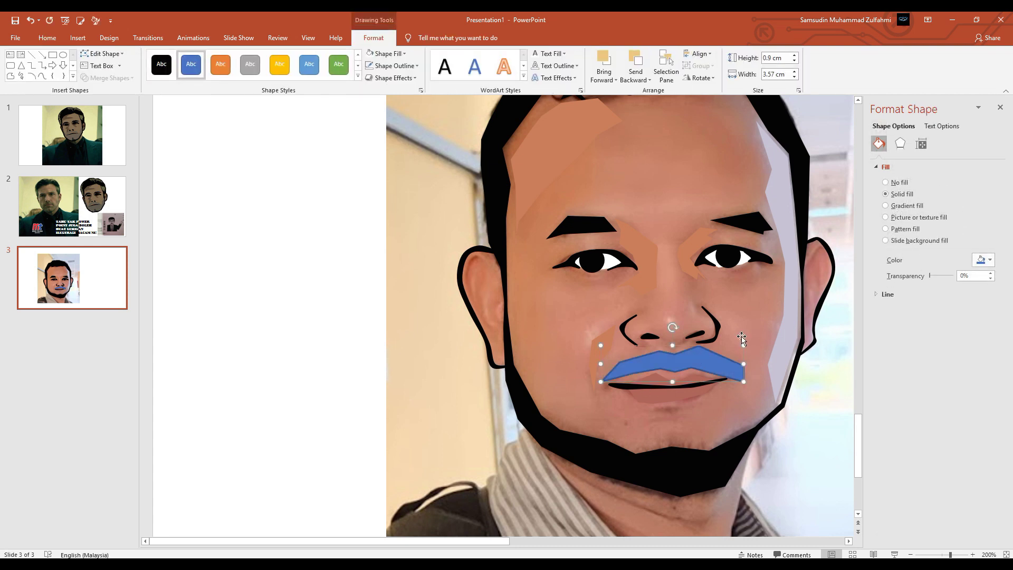
Remove the moustache shape's outline and fill it with a colour sampled by Eyedropper from the photo's skin above the lip
{"action": "left_click_drag", "start_coordinate": [930, 276], "coordinate": [992, 279]}
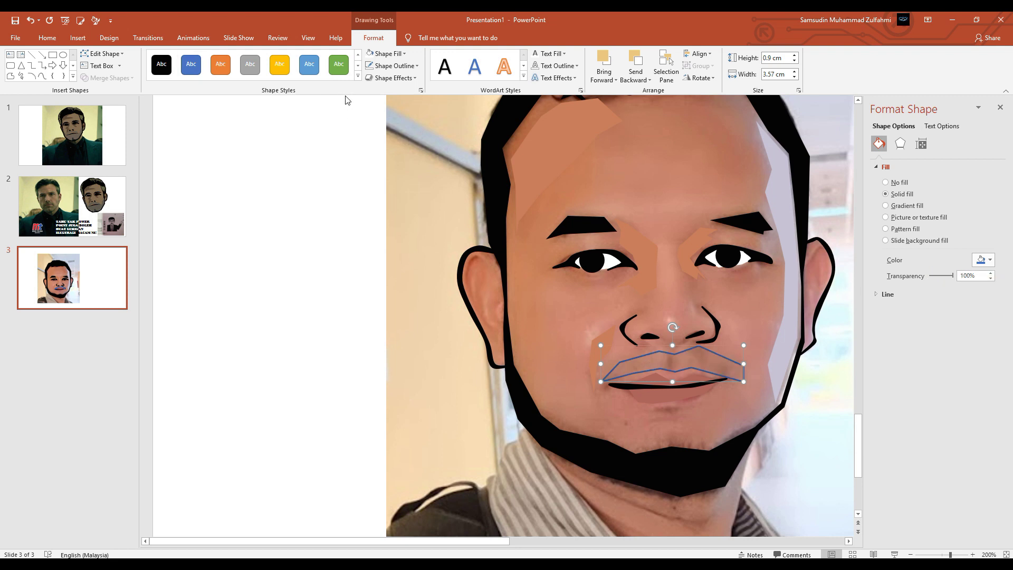
{"action": "left_click", "coordinate": [370, 65]}
{"action": "left_click", "coordinate": [387, 54]}
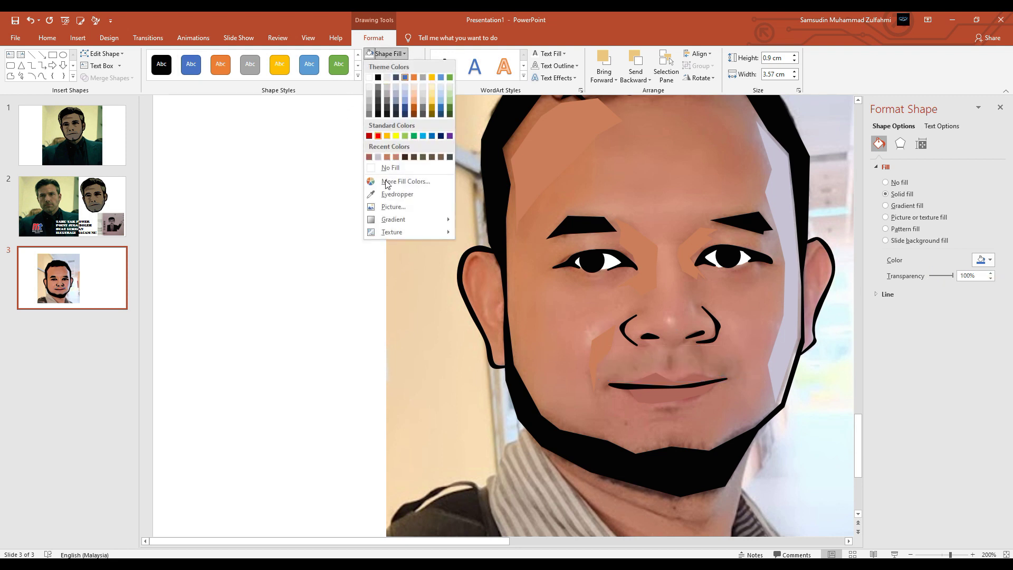
{"action": "left_click", "coordinate": [397, 193]}
{"action": "left_click", "coordinate": [638, 364]}
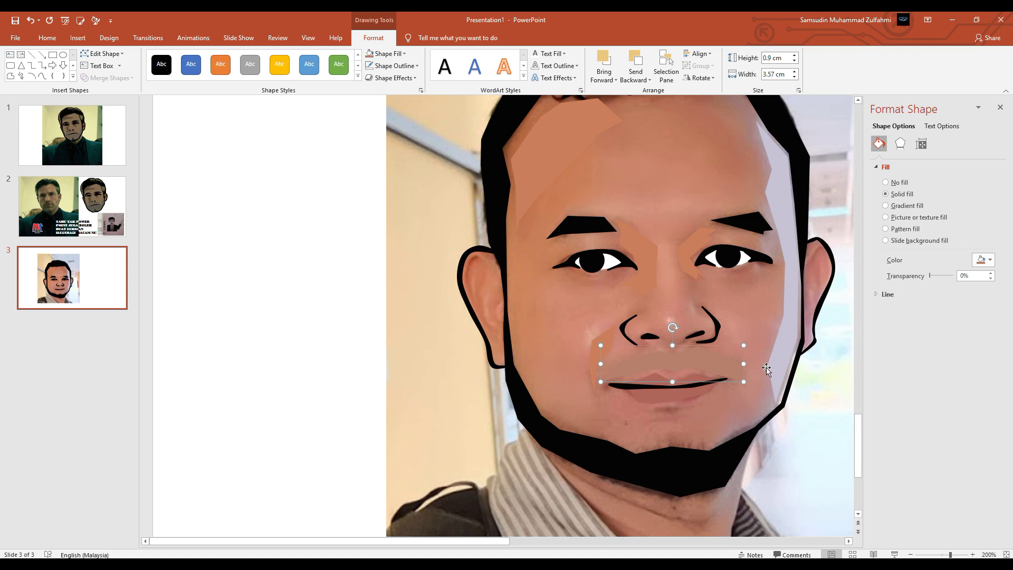
Set the face shape's fill transparency to 0% and the moustache shape's fill transparency to 58%
{"action": "left_click", "coordinate": [755, 326]}
{"action": "right_click", "coordinate": [756, 308]}
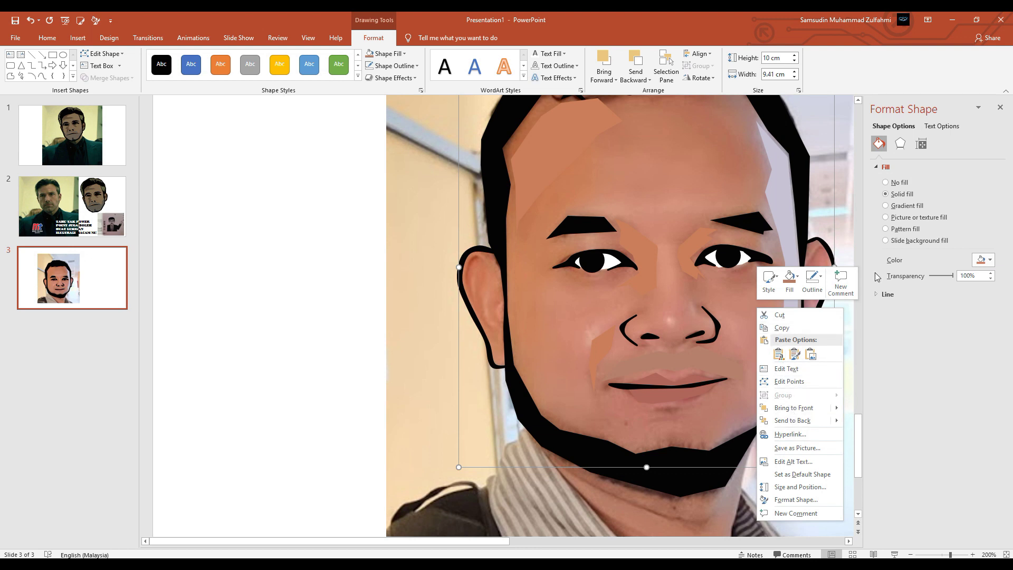
{"action": "left_click", "coordinate": [946, 283]}
{"action": "left_click_drag", "start_coordinate": [951, 275], "coordinate": [900, 285]}
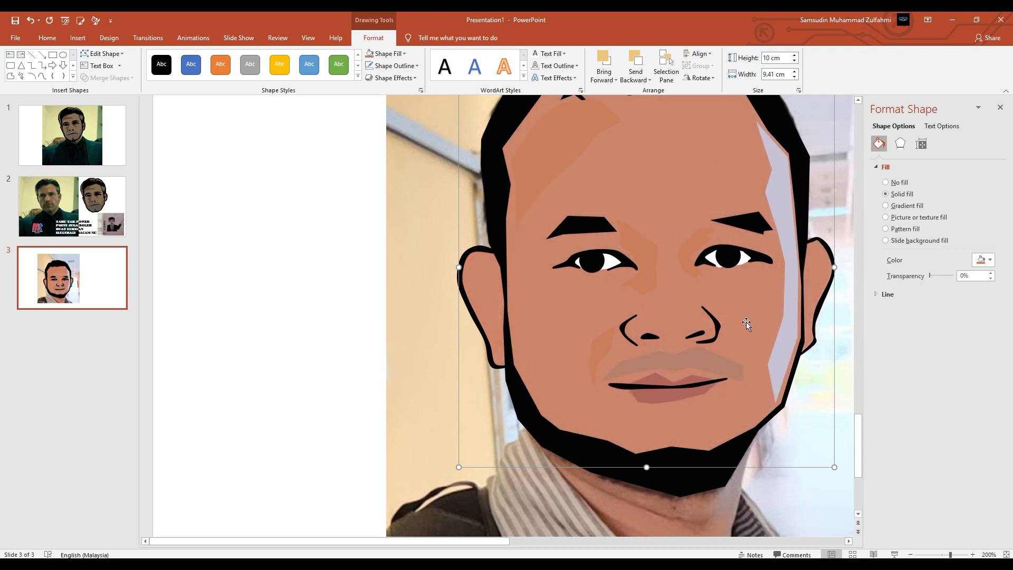
{"action": "left_click", "coordinate": [724, 363]}
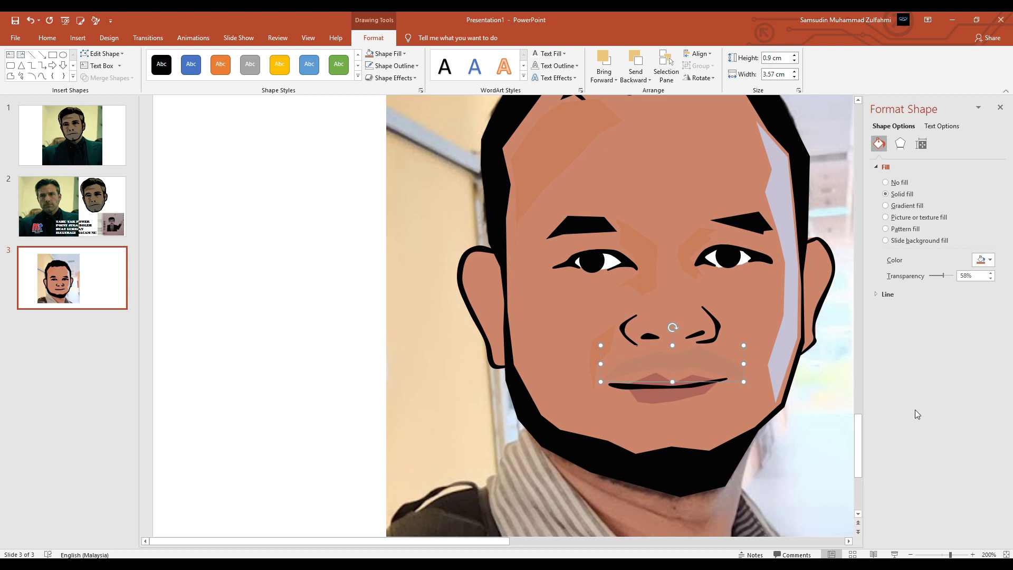
Set the face shape's fill transparency back to 100%
{"action": "scroll", "coordinate": [688, 339], "scroll_direction": "up", "scroll_amount": 1}
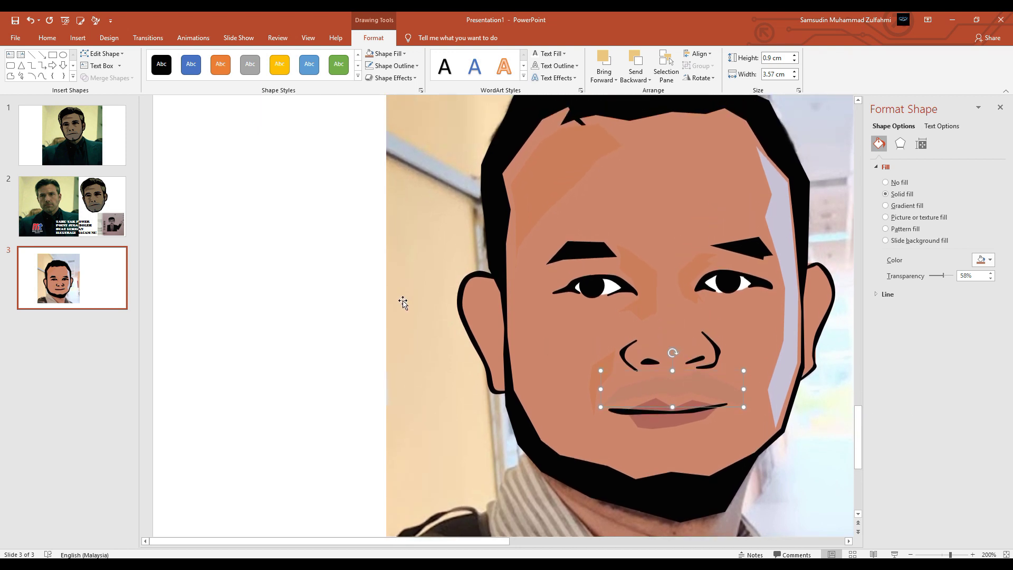
{"action": "left_click", "coordinate": [656, 192]}
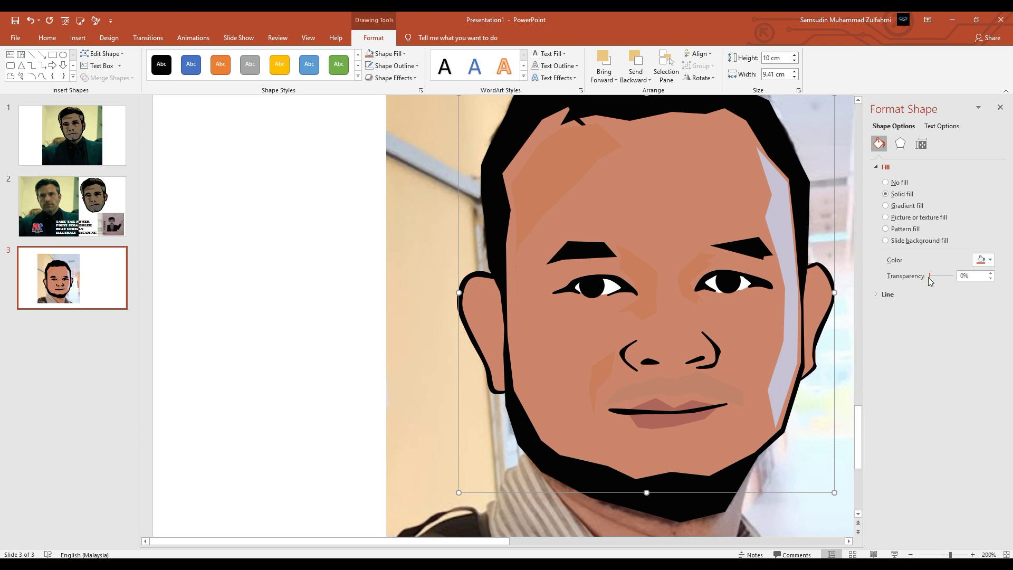
{"action": "left_click_drag", "start_coordinate": [929, 275], "coordinate": [953, 275]}
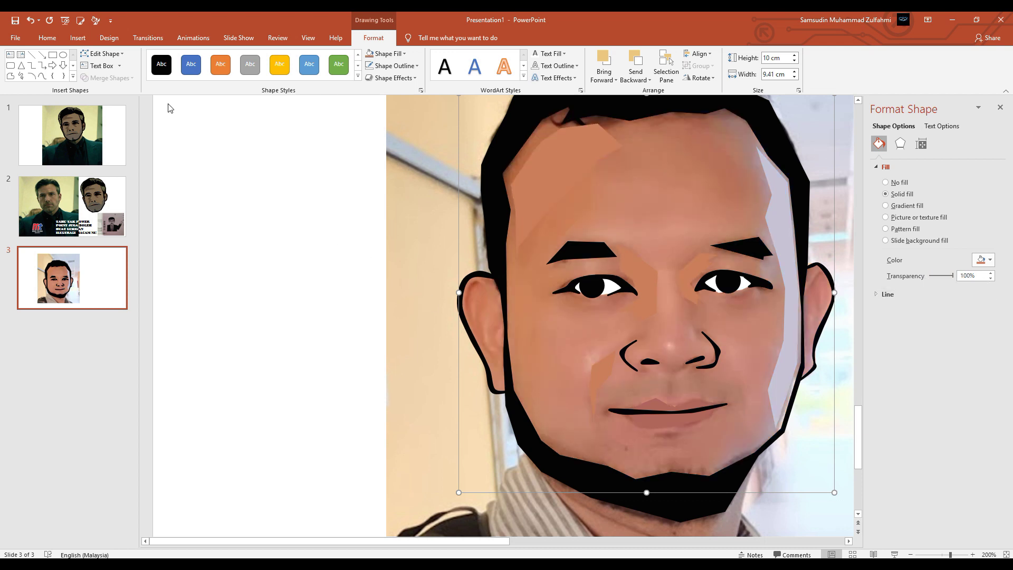
Draw a closed freeform shading shape inside the ear at the image's left, about 1.95 cm high and 0.71 cm wide
{"action": "left_click", "coordinate": [12, 76]}
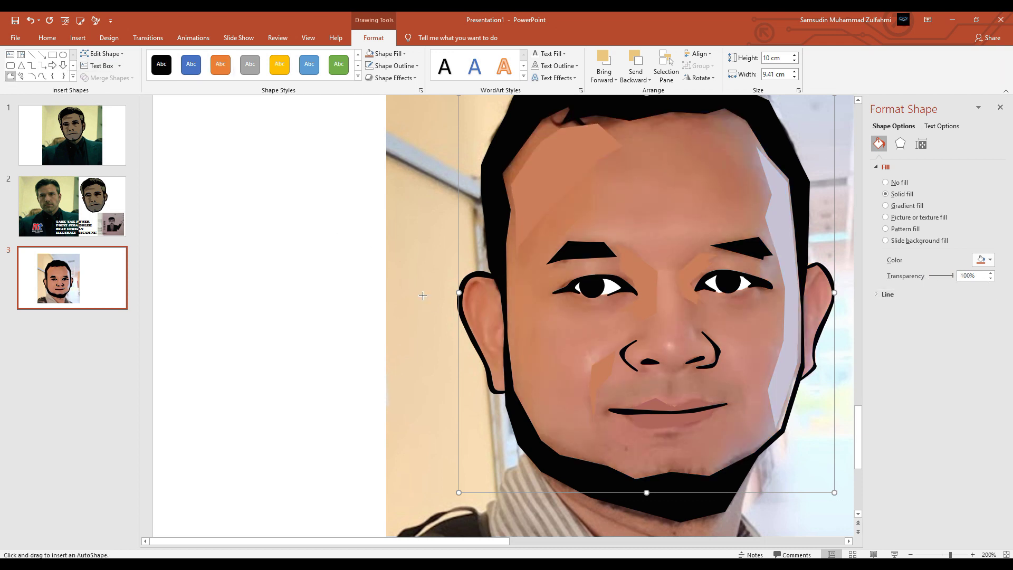
{"action": "left_click", "coordinate": [487, 287]}
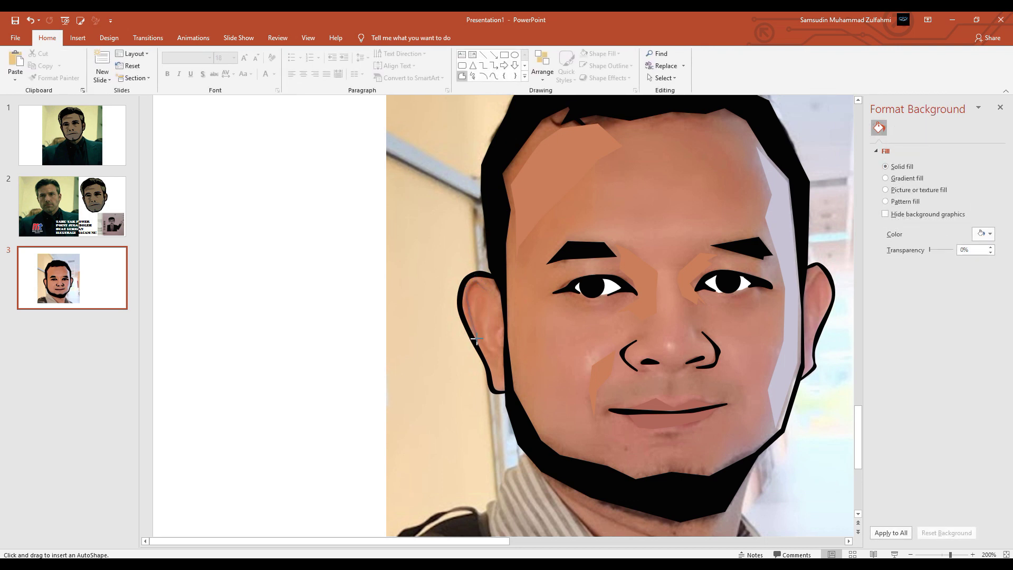
{"action": "left_click", "coordinate": [494, 357]}
{"action": "left_click", "coordinate": [488, 314]}
{"action": "left_click", "coordinate": [475, 286]}
{"action": "left_click", "coordinate": [494, 357]}
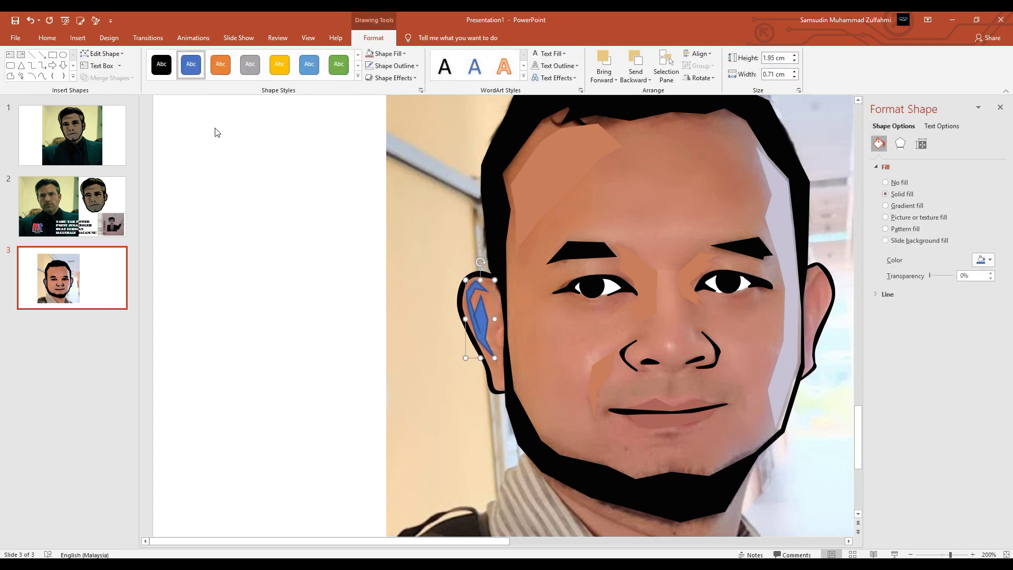
Draw a closed freeform shading shape inside the ear at the image's right, about 1.39 cm high and 0.48 cm wide
{"action": "left_click", "coordinate": [10, 76]}
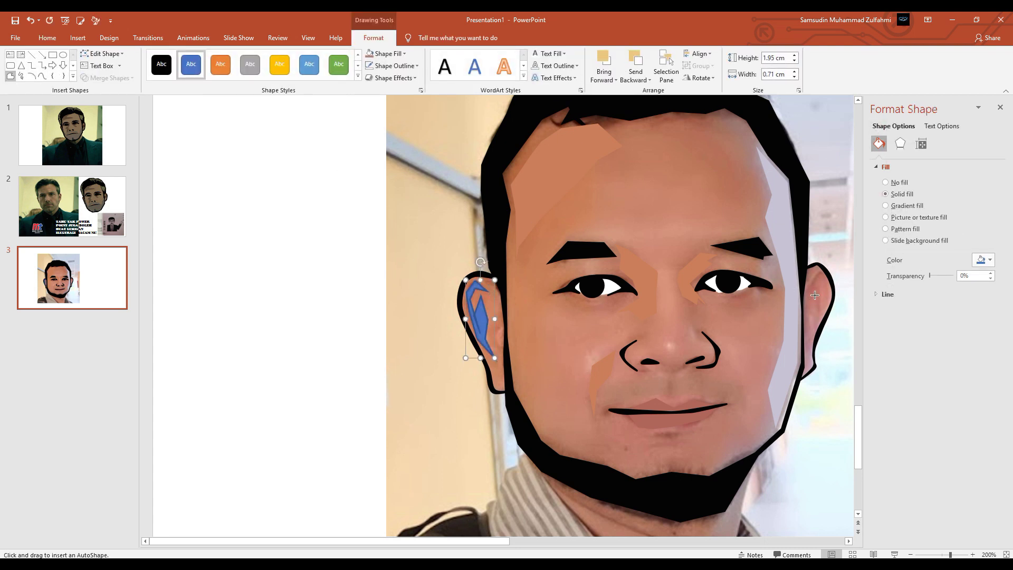
{"action": "left_click", "coordinate": [806, 290]}
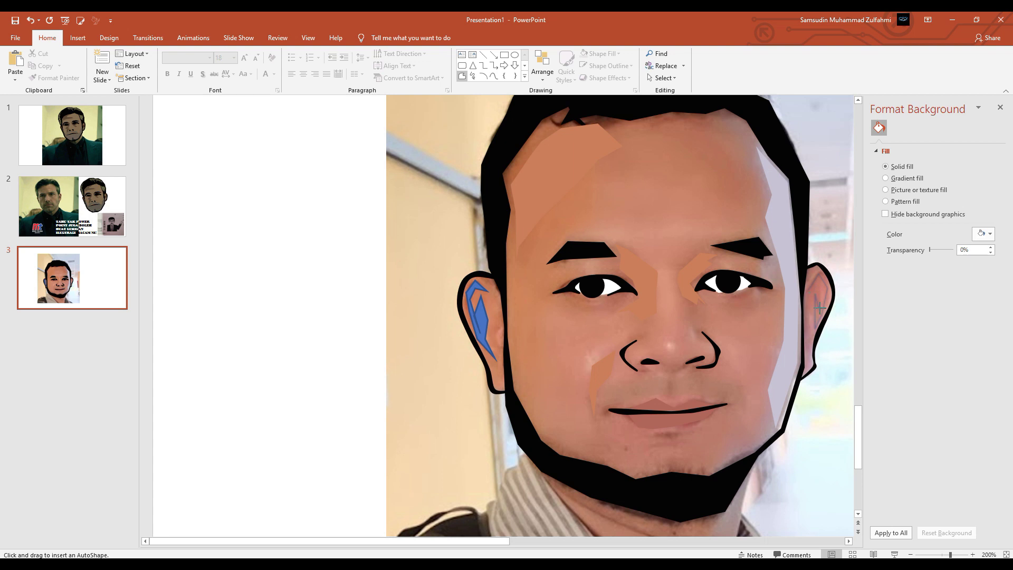
{"action": "left_click", "coordinate": [816, 279]}
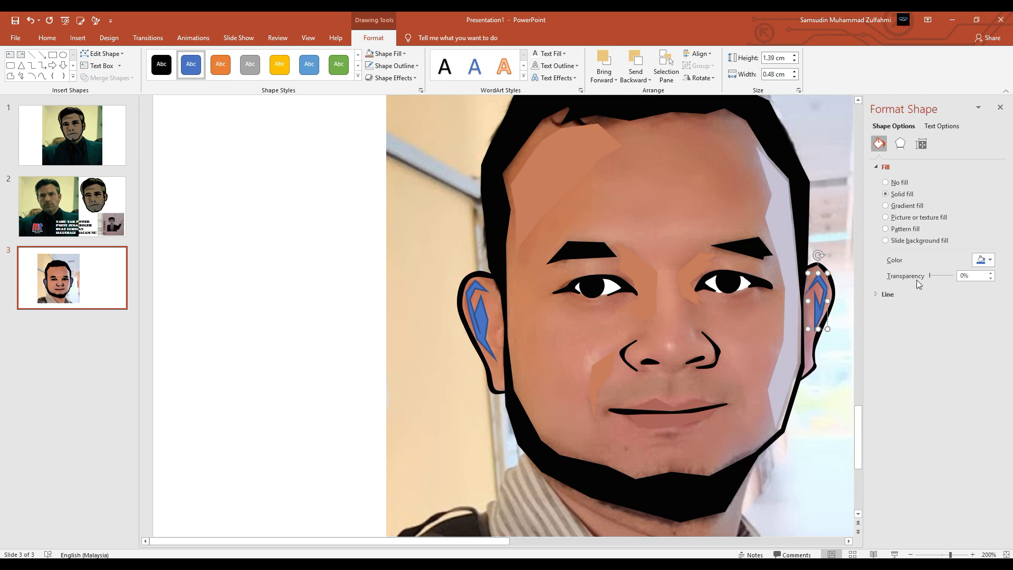
Try to fill the new inner-ear shape with a colour sampled by Eyedropper from the ear
{"action": "left_click_drag", "start_coordinate": [931, 276], "coordinate": [988, 287]}
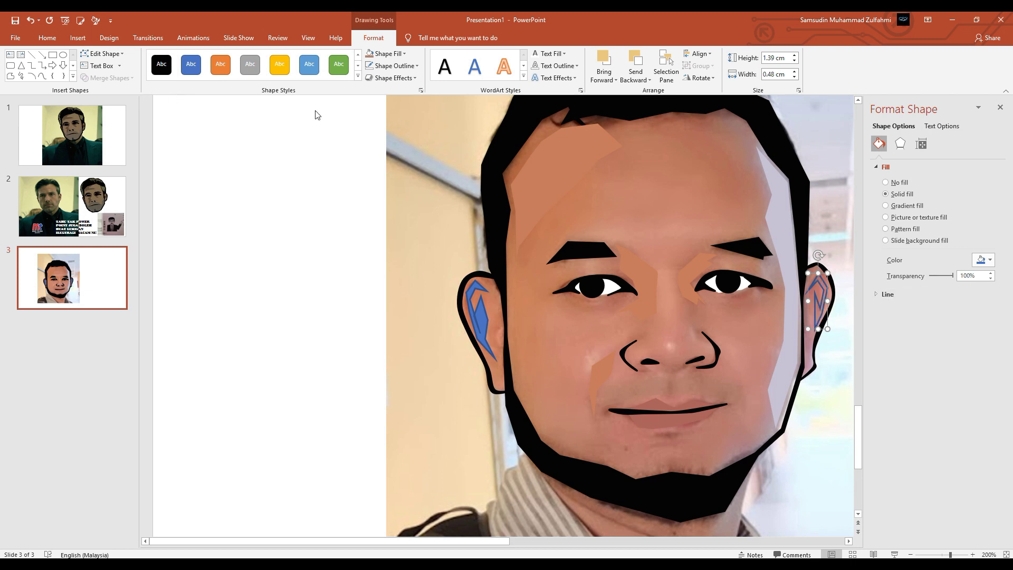
{"action": "left_click", "coordinate": [387, 54]}
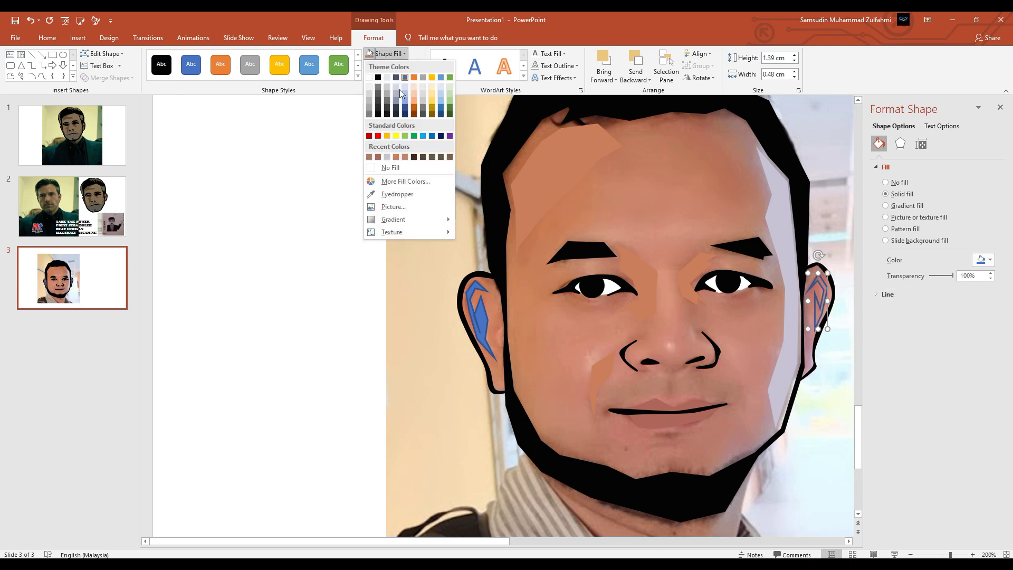
{"action": "left_click", "coordinate": [397, 194]}
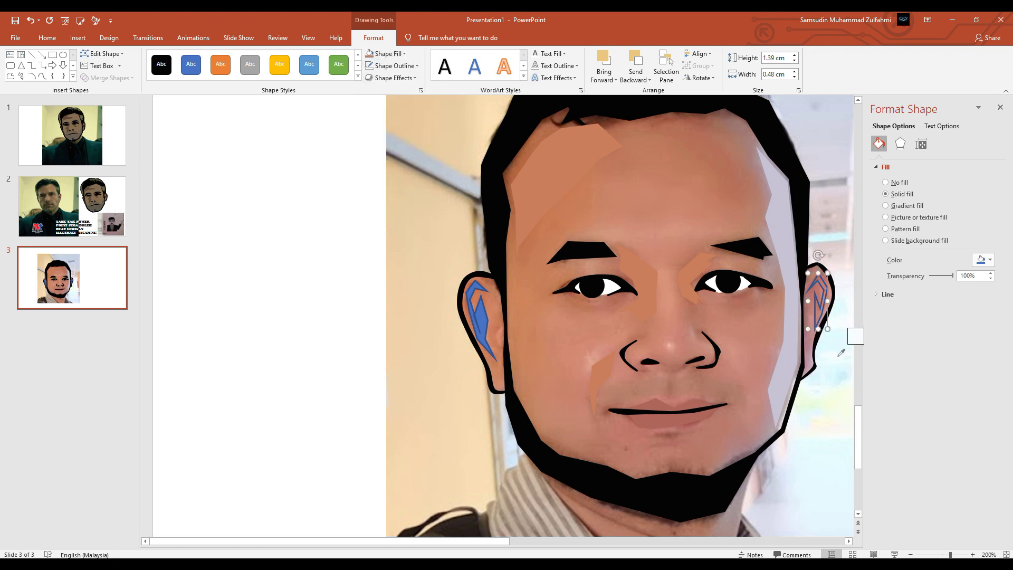
{"action": "left_click", "coordinate": [818, 302]}
{"action": "left_click", "coordinate": [390, 53]}
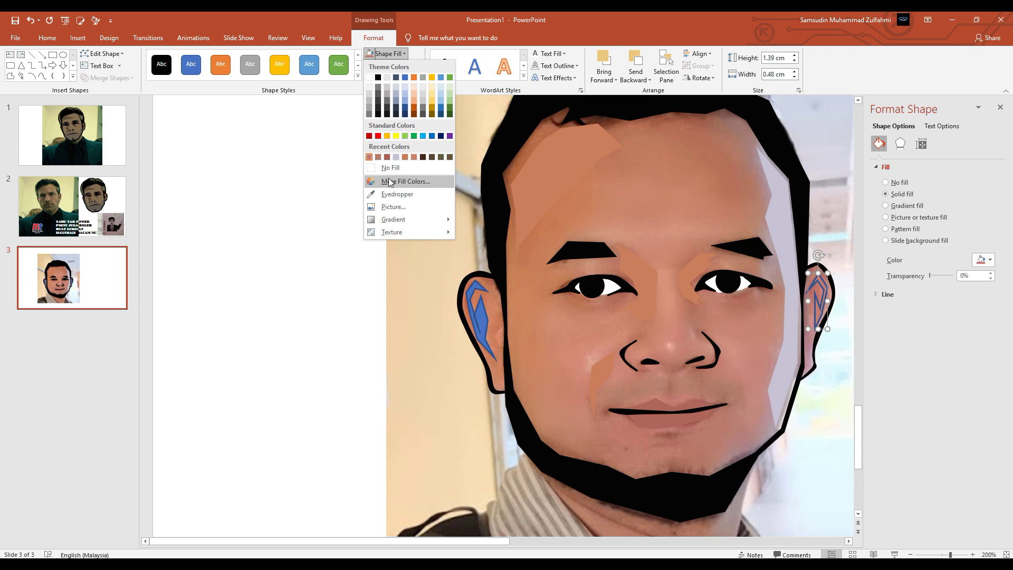
{"action": "left_click", "coordinate": [397, 193]}
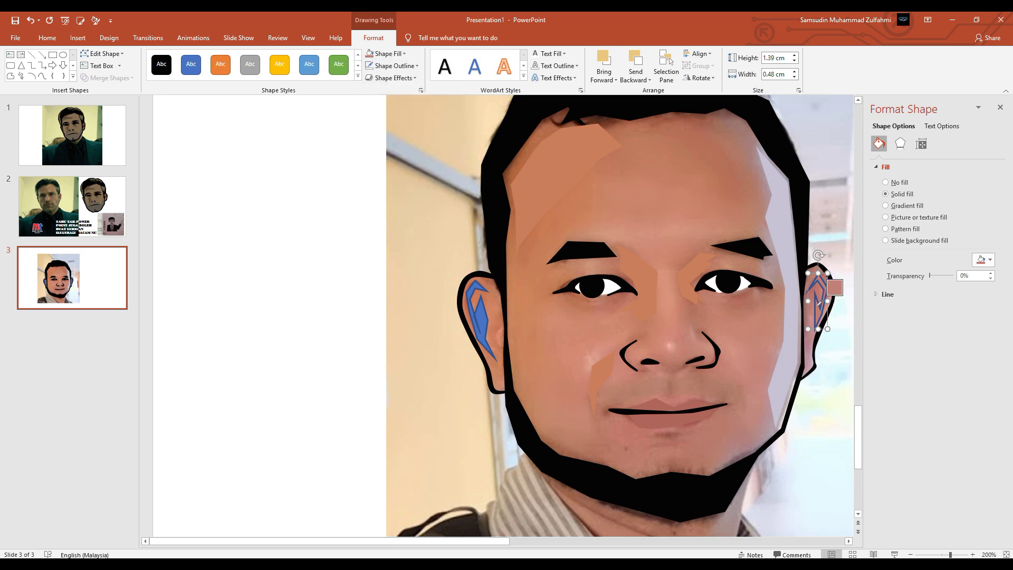
{"action": "left_click", "coordinate": [818, 304]}
Make the inner-ear shape transparent, resample its fill as a pink tone from the photo's ear behind it, and remove its outline
{"action": "left_click_drag", "start_coordinate": [930, 276], "coordinate": [973, 275]}
{"action": "left_click", "coordinate": [386, 53]}
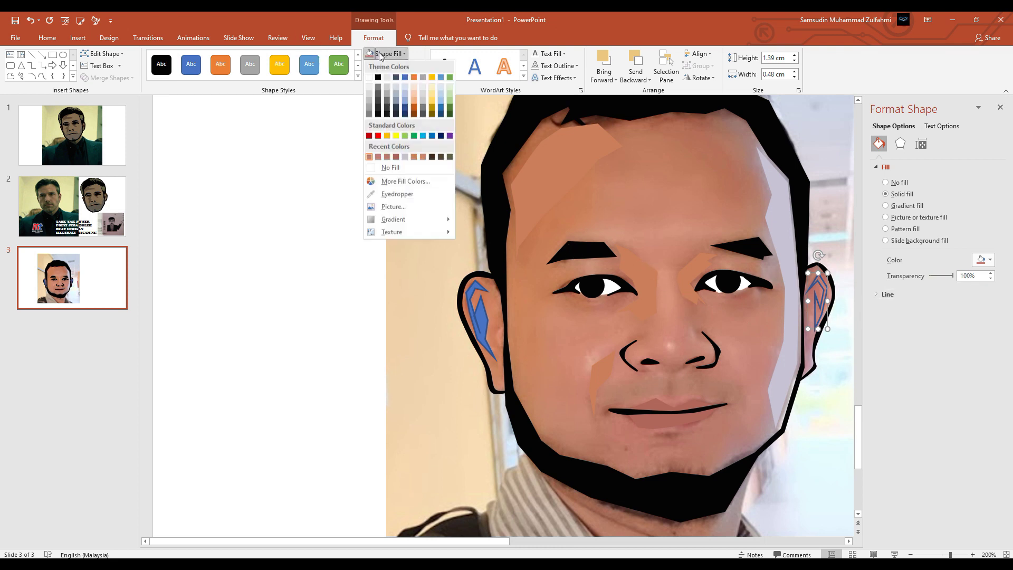
{"action": "left_click", "coordinate": [396, 194]}
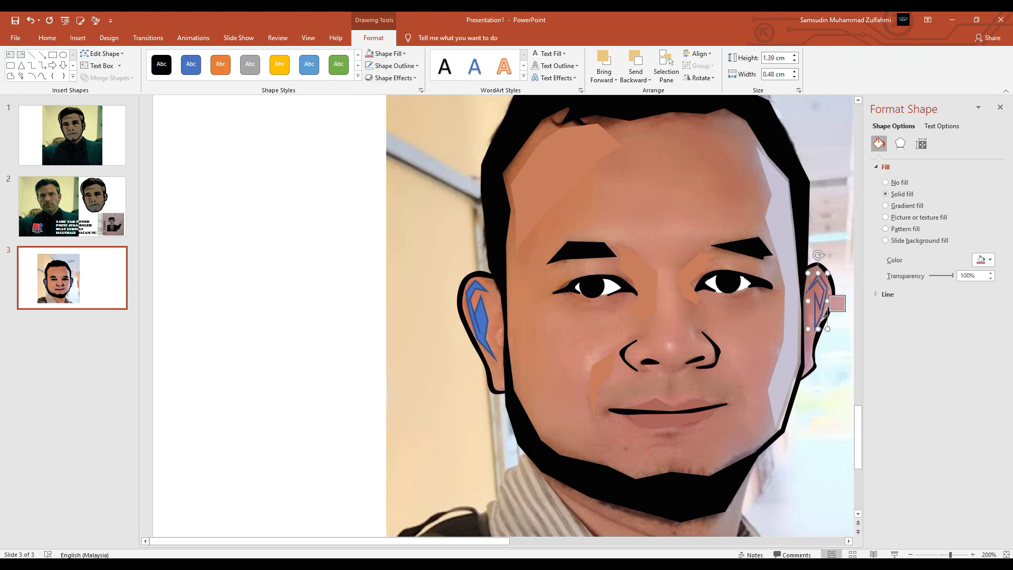
{"action": "left_click", "coordinate": [817, 310]}
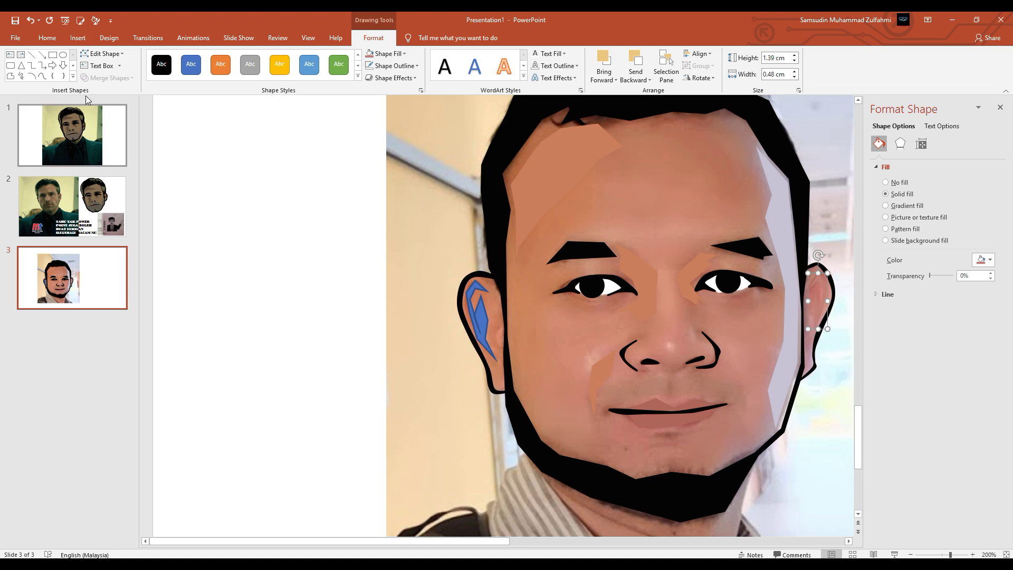
Copy the pink ear shading's formatting onto the blue inner-ear shape at the image's left with Format Painter
{"action": "left_click", "coordinate": [47, 38]}
{"action": "left_click", "coordinate": [55, 78]}
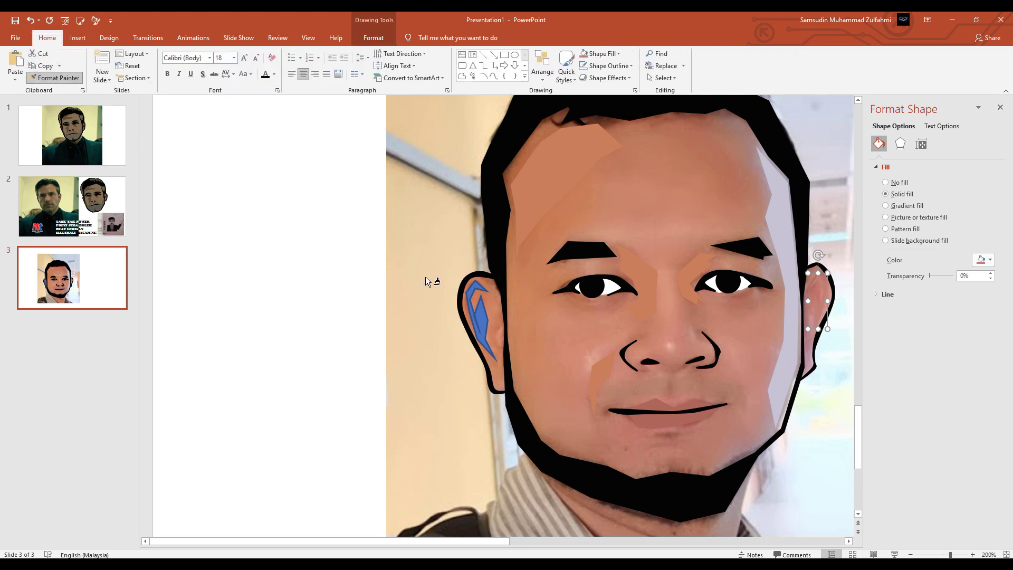
{"action": "left_click", "coordinate": [476, 311]}
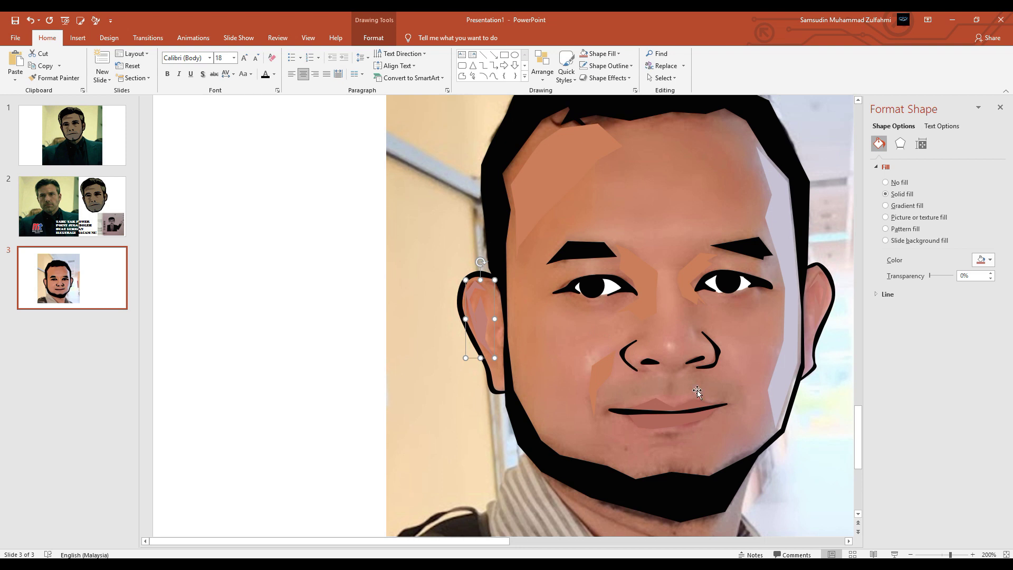
Make the face shape's fill fully opaque at 0% transparency
{"action": "left_click", "coordinate": [751, 328]}
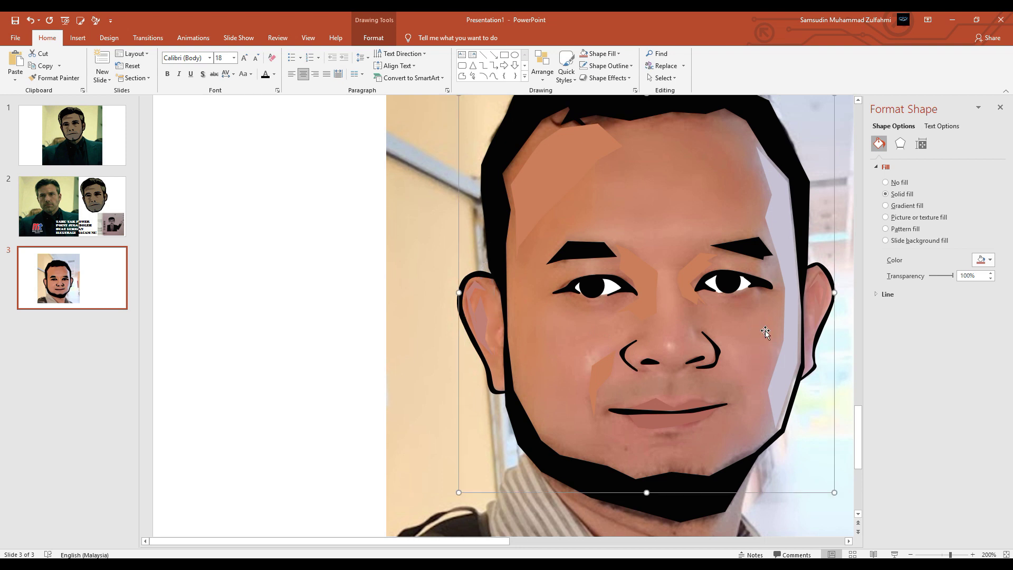
{"action": "left_click_drag", "start_coordinate": [953, 280], "coordinate": [892, 285]}
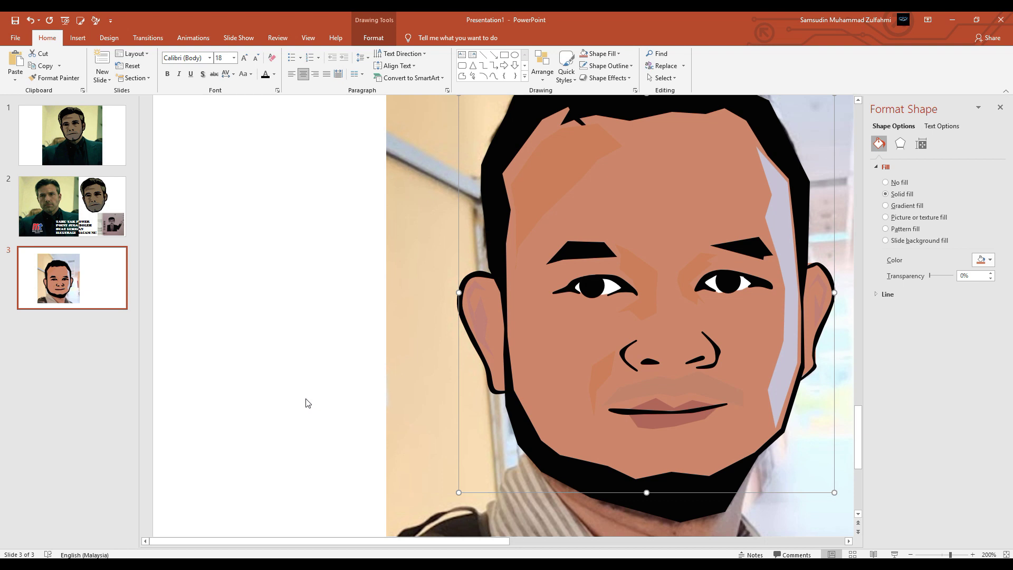
Copy all the illustrated face shapes, without the photo, and paste them onto a new blank slide after slide 3
{"action": "scroll", "coordinate": [305, 403], "scroll_direction": "down", "scroll_amount": 5, "text": "ctrl"}
{"action": "left_click", "coordinate": [796, 441]}
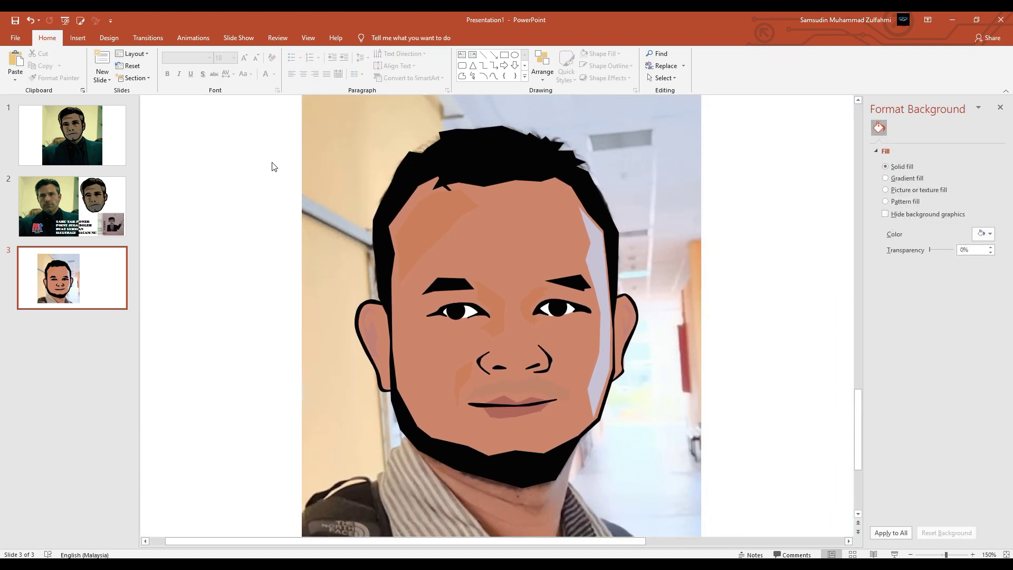
{"action": "mouse_move", "coordinate": [233, 117]}
{"action": "left_mouse_down"}
{"action": "mouse_move", "coordinate": [572, 327]}
{"action": "mouse_move", "coordinate": [783, 513]}
{"action": "left_mouse_up"}
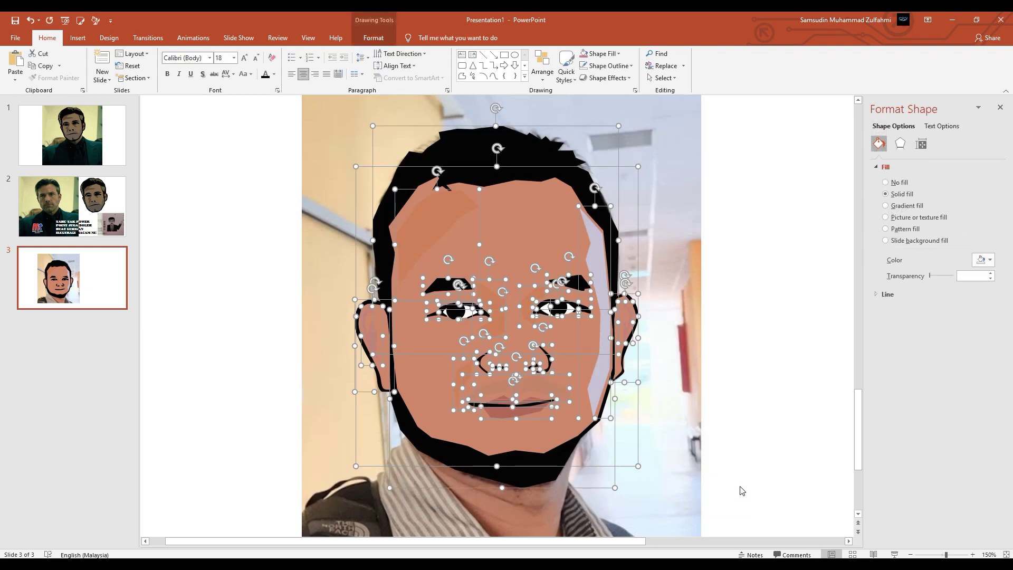
{"action": "left_click", "coordinate": [90, 290]}
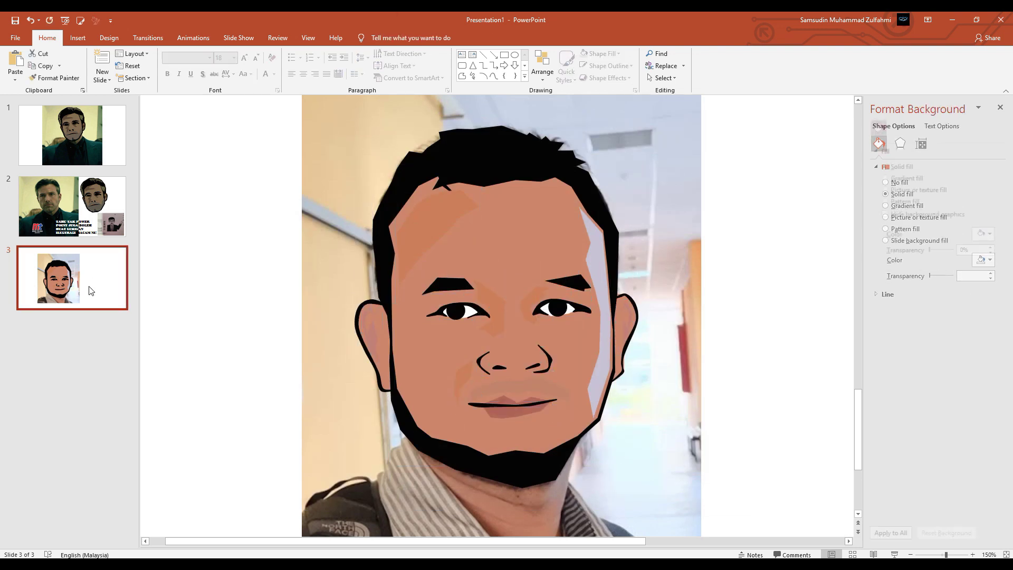
{"action": "key", "text": "Return"}
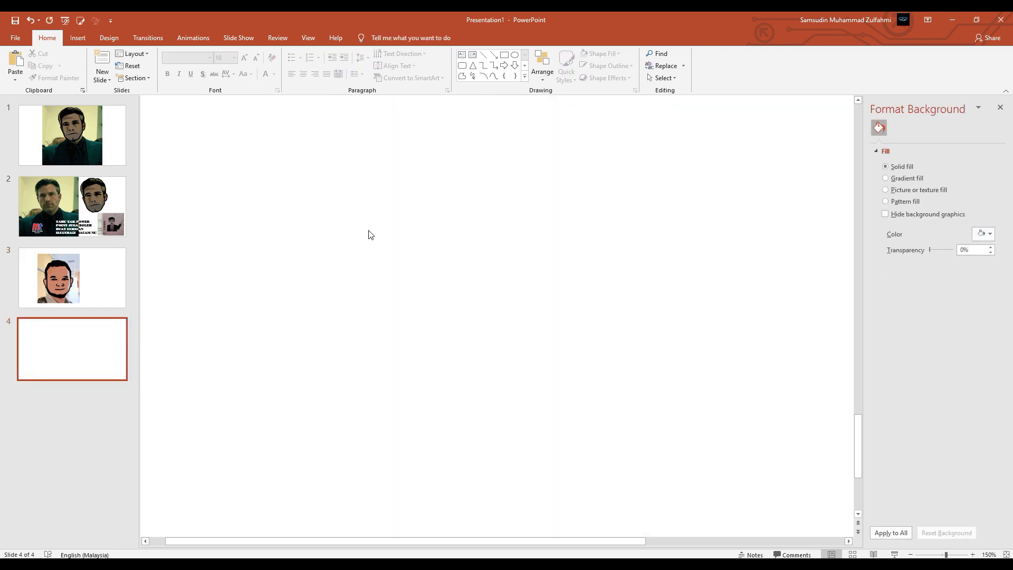
{"action": "key", "text": "ctrl+v"}
{"action": "left_click", "coordinate": [762, 289]}
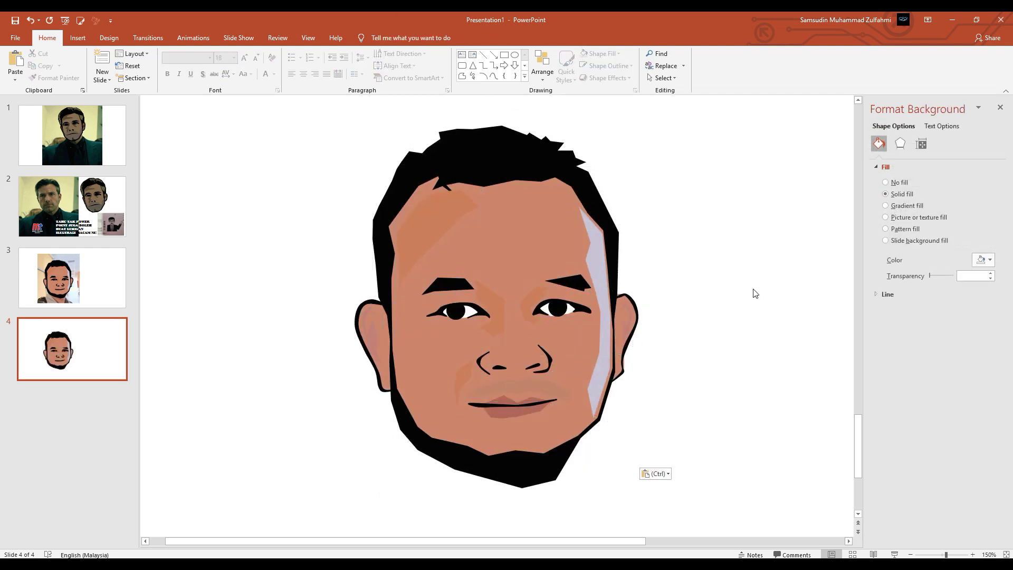
{"action": "left_click", "coordinate": [518, 257]}
{"action": "right_click", "coordinate": [518, 256]}
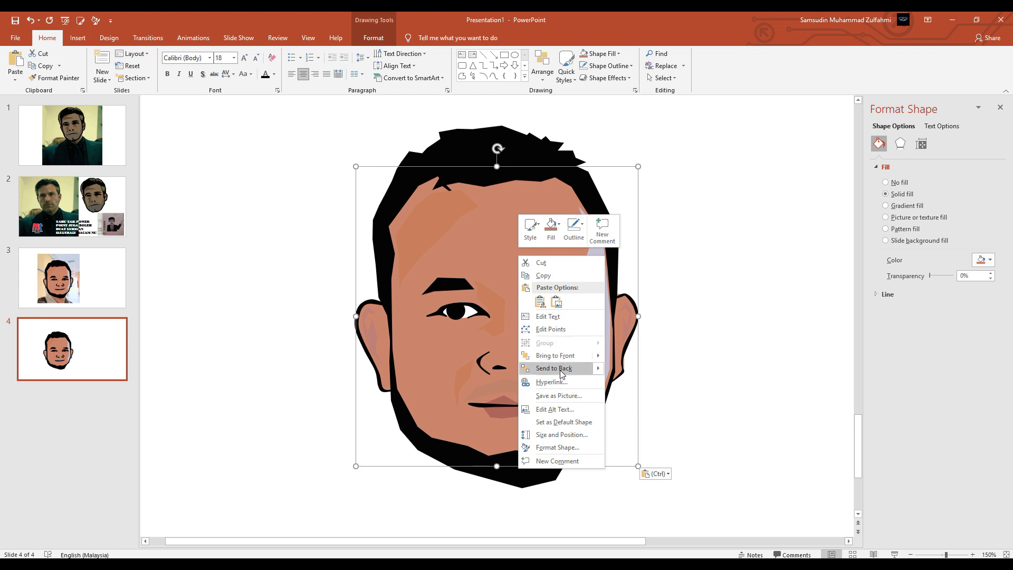
{"action": "left_click", "coordinate": [680, 348]}
Group all the face shapes on slide 4 into one object and move it slightly to the left
{"action": "left_click_drag", "start_coordinate": [264, 105], "coordinate": [699, 528]}
{"action": "right_click", "coordinate": [560, 337]}
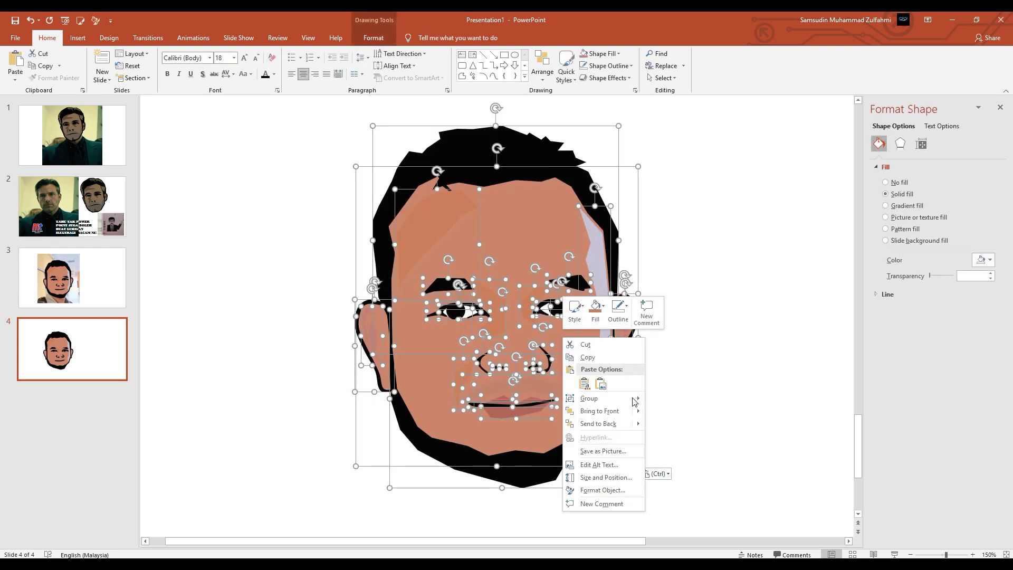
{"action": "left_click", "coordinate": [658, 403]}
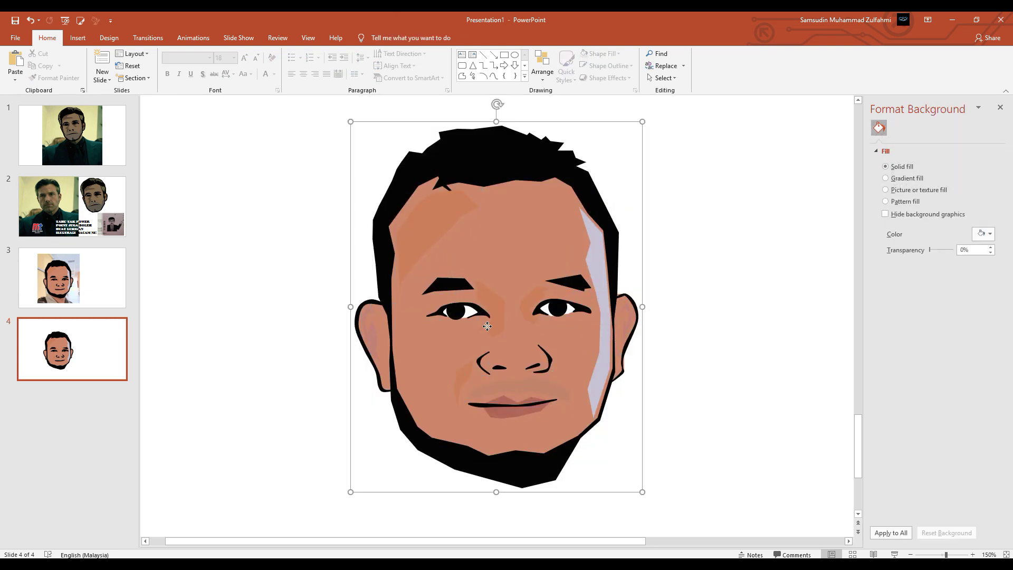
{"action": "left_click_drag", "start_coordinate": [550, 345], "coordinate": [483, 341]}
Save the grouped face as a PNG picture in the Pictures folder, using the person's name as file name
{"action": "right_click", "coordinate": [435, 295]}
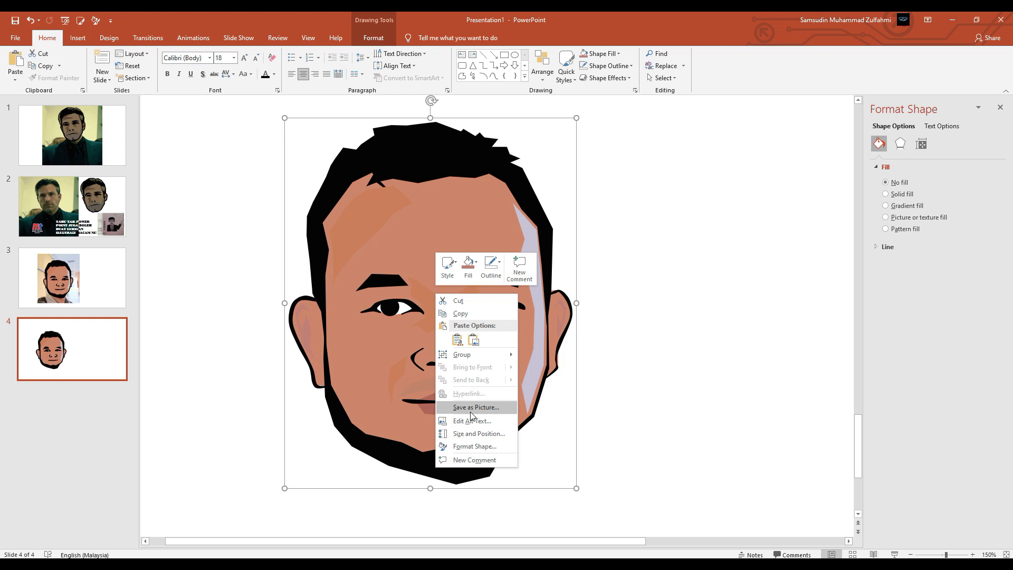
{"action": "left_click", "coordinate": [471, 407]}
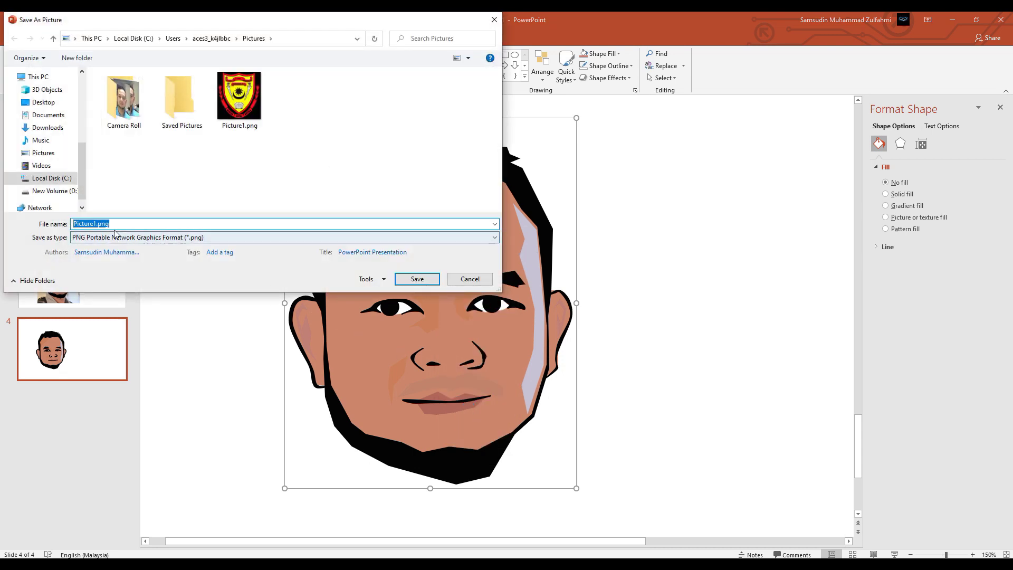
{"action": "left_click_drag", "start_coordinate": [97, 224], "coordinate": [24, 230]}
{"action": "type", "text": "Zulfahmi"}
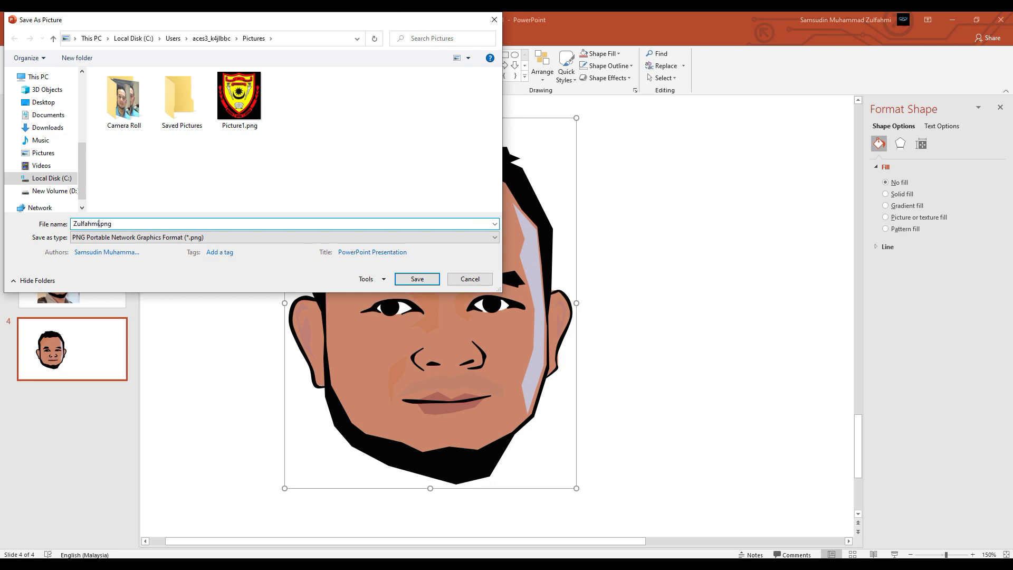
{"action": "key", "text": "Return"}
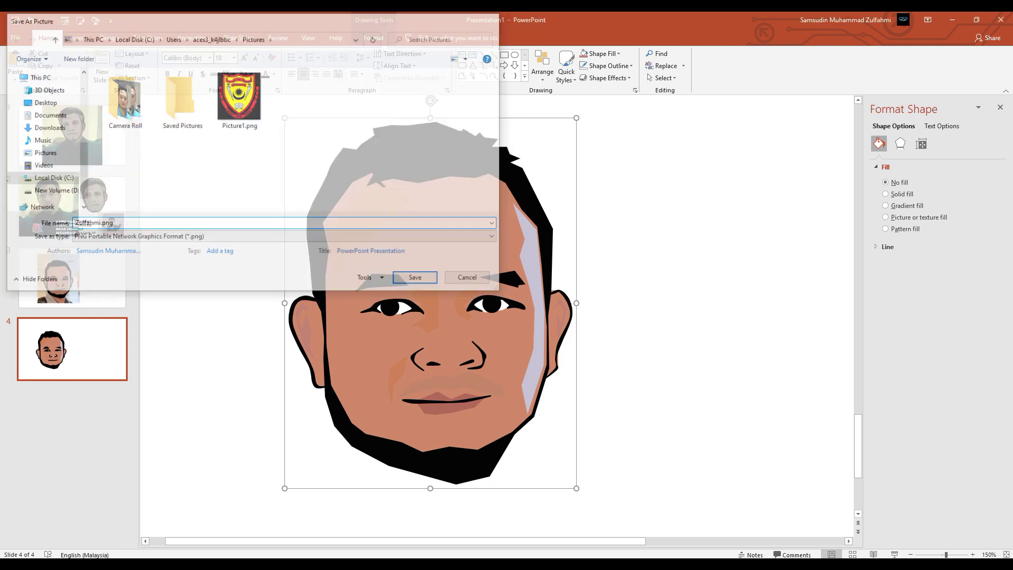
Add a blank slide after slide 4 and insert the saved face PNG from the Pictures folder
{"action": "left_click", "coordinate": [97, 353]}
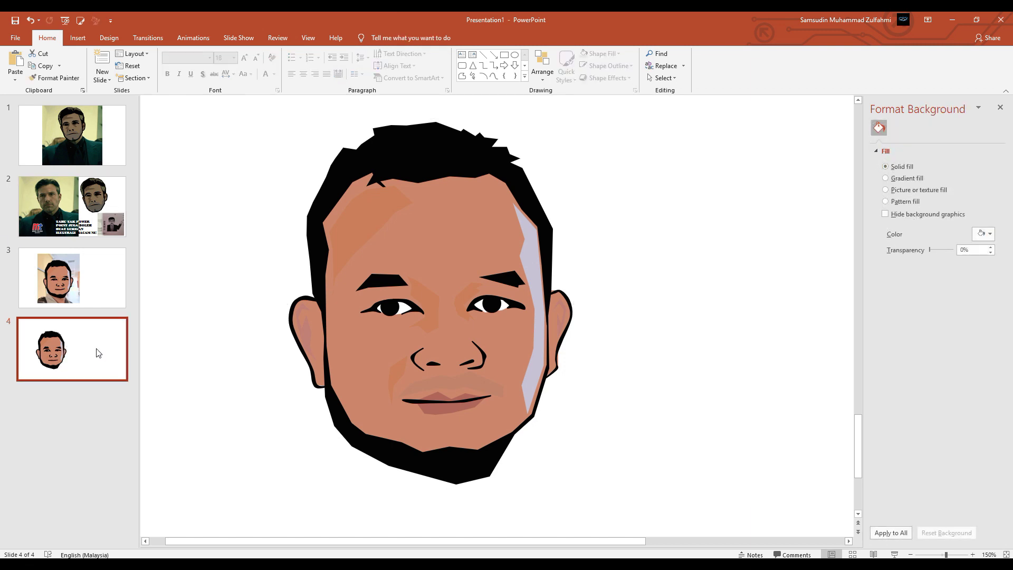
{"action": "key", "text": "Return"}
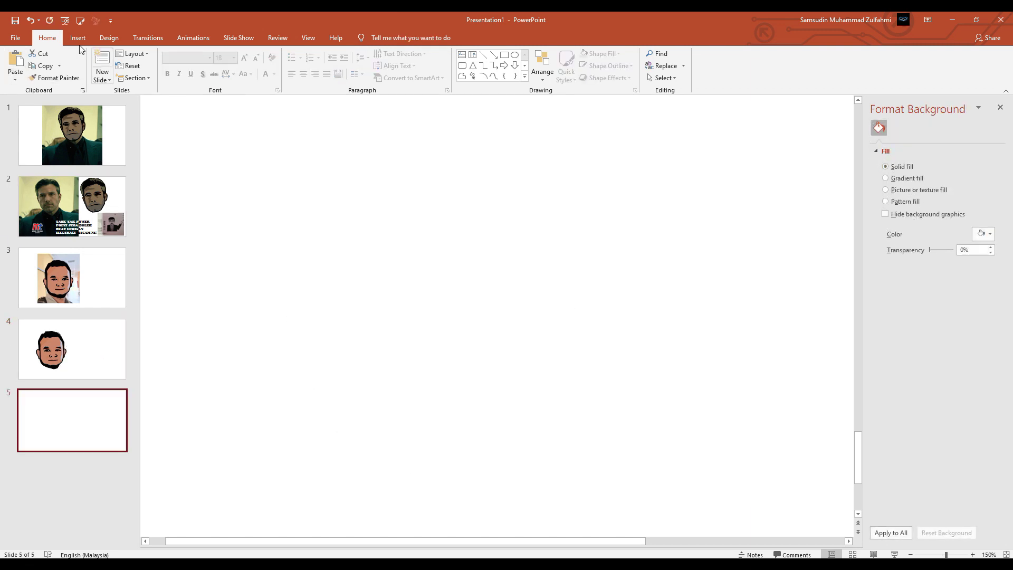
{"action": "left_click", "coordinate": [78, 39]}
{"action": "left_click", "coordinate": [74, 71]}
{"action": "left_click", "coordinate": [100, 103]}
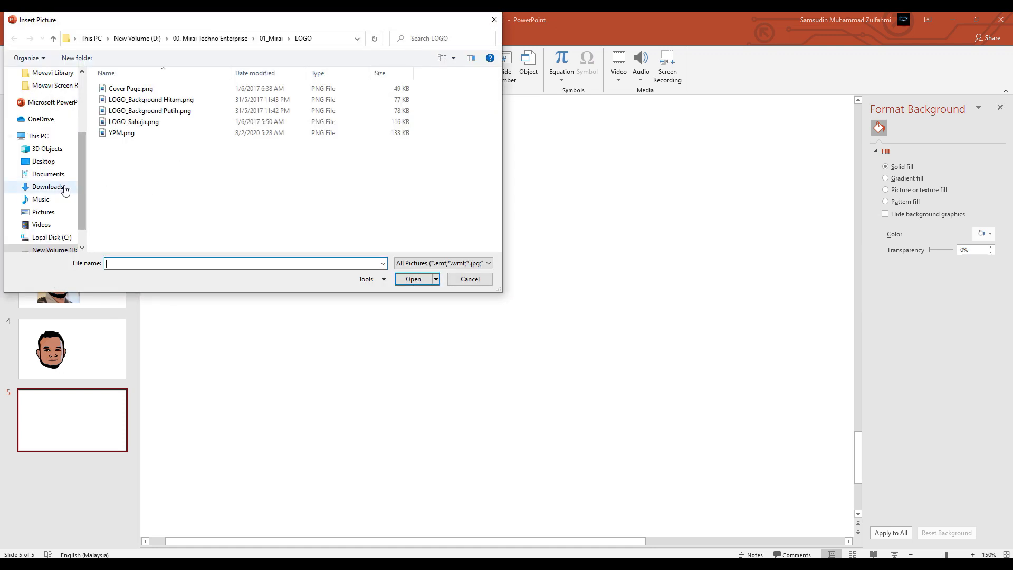
{"action": "left_click", "coordinate": [43, 213]}
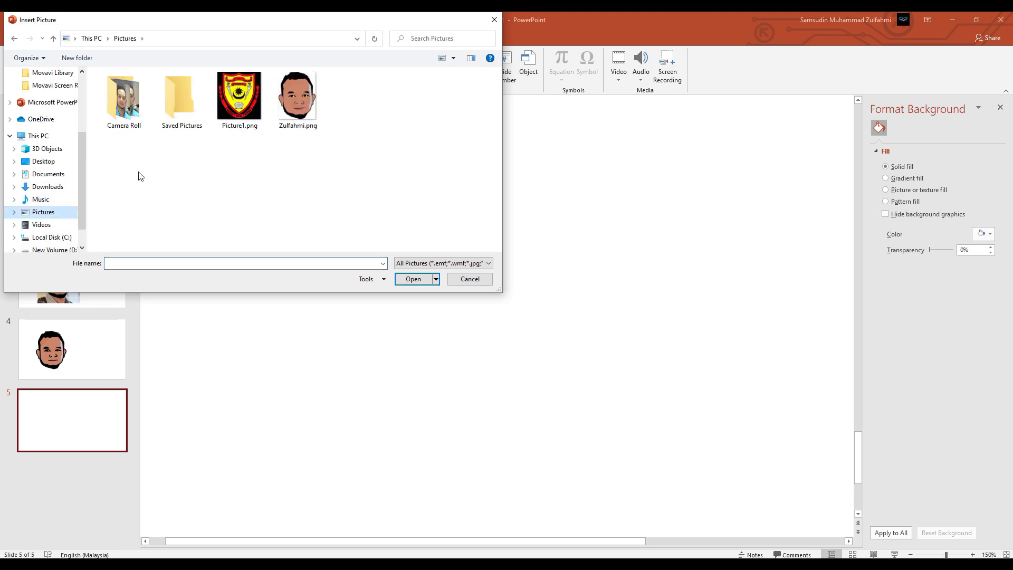
{"action": "left_click", "coordinate": [297, 99]}
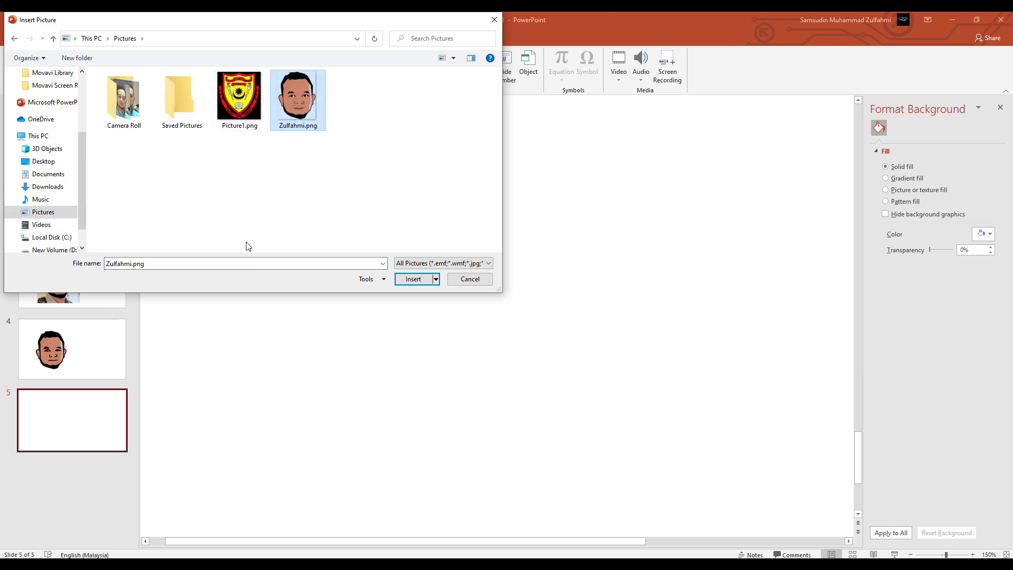
{"action": "left_click", "coordinate": [413, 279]}
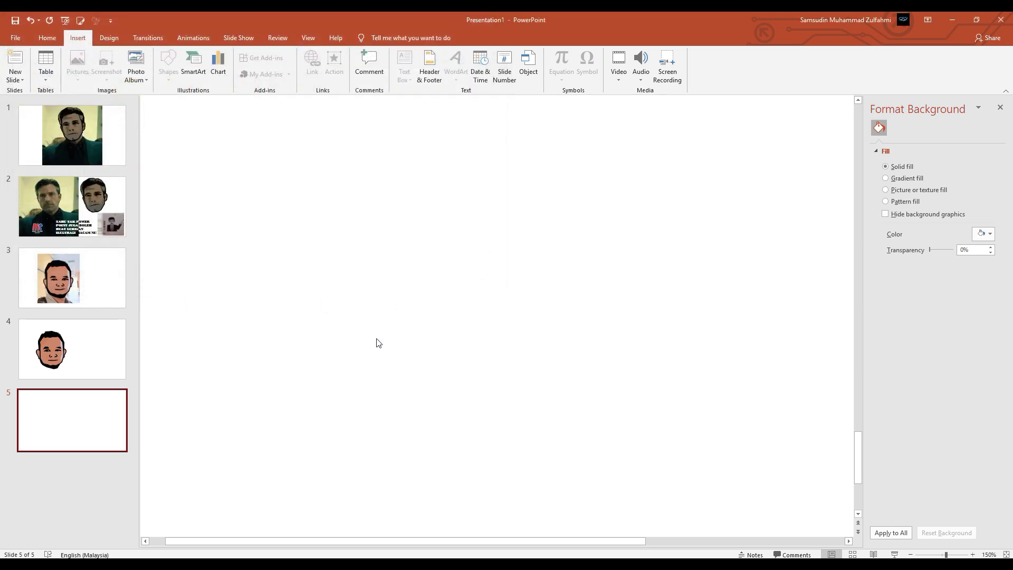
Move the face picture toward the slide's left side and give it an outer shadow offset 3 pt at 0°
{"action": "left_click_drag", "start_coordinate": [502, 304], "coordinate": [362, 288]}
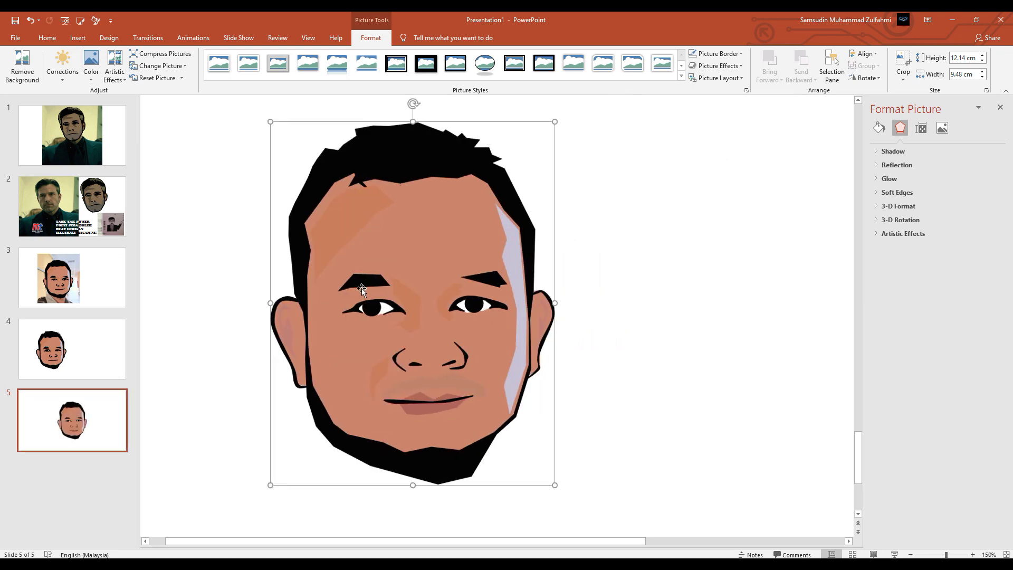
{"action": "left_click", "coordinate": [891, 151]}
{"action": "left_click", "coordinate": [983, 165]}
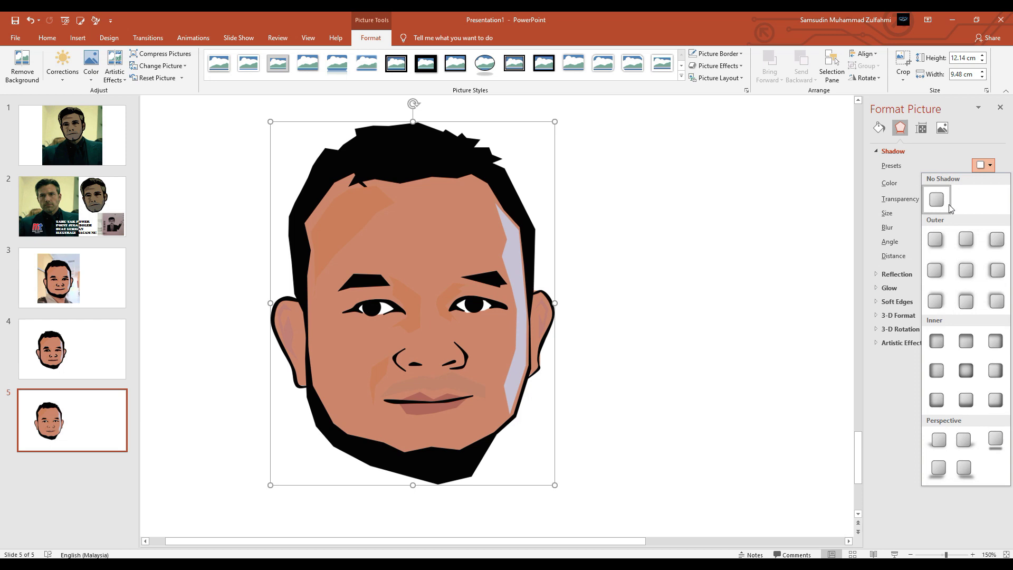
{"action": "left_click", "coordinate": [937, 271]}
{"action": "left_click_drag", "start_coordinate": [443, 331], "coordinate": [394, 328]}
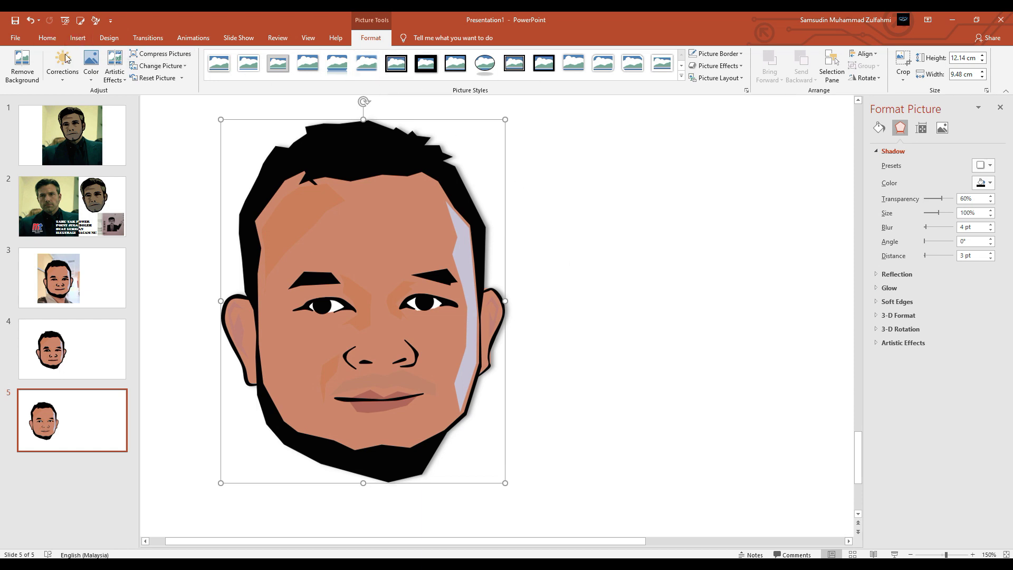
Draw a text box to the right of the face and enter "TUTORIAL POWER POINT" in it
{"action": "left_click", "coordinate": [52, 40]}
{"action": "left_click", "coordinate": [471, 57]}
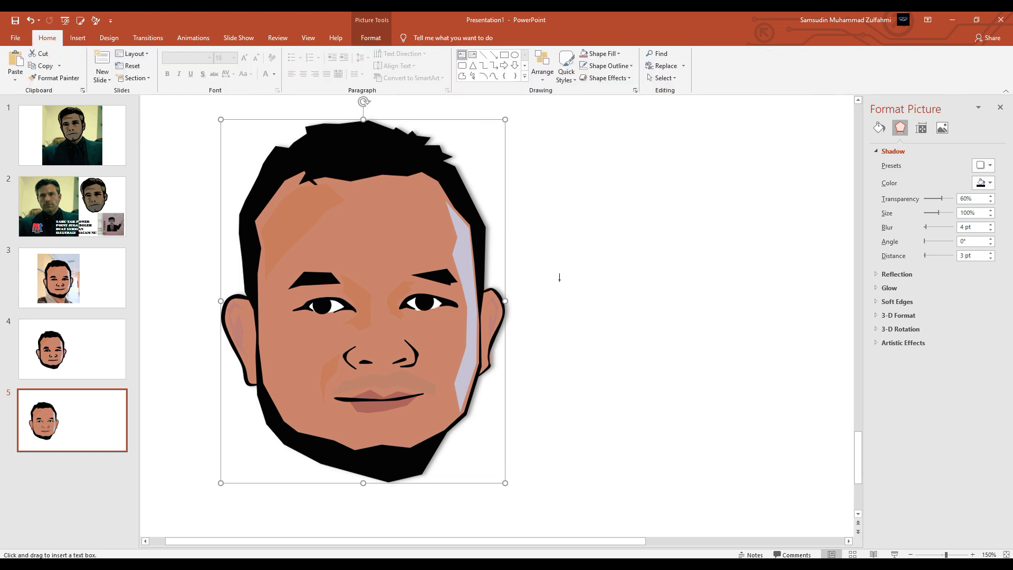
{"action": "left_click_drag", "start_coordinate": [518, 231], "coordinate": [816, 456]}
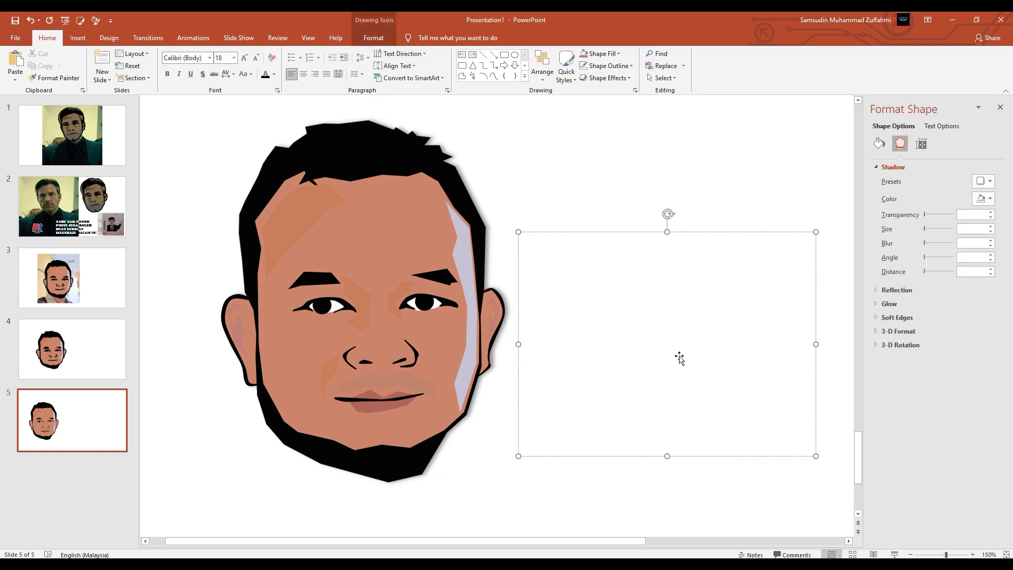
{"action": "type", "text": "F"}
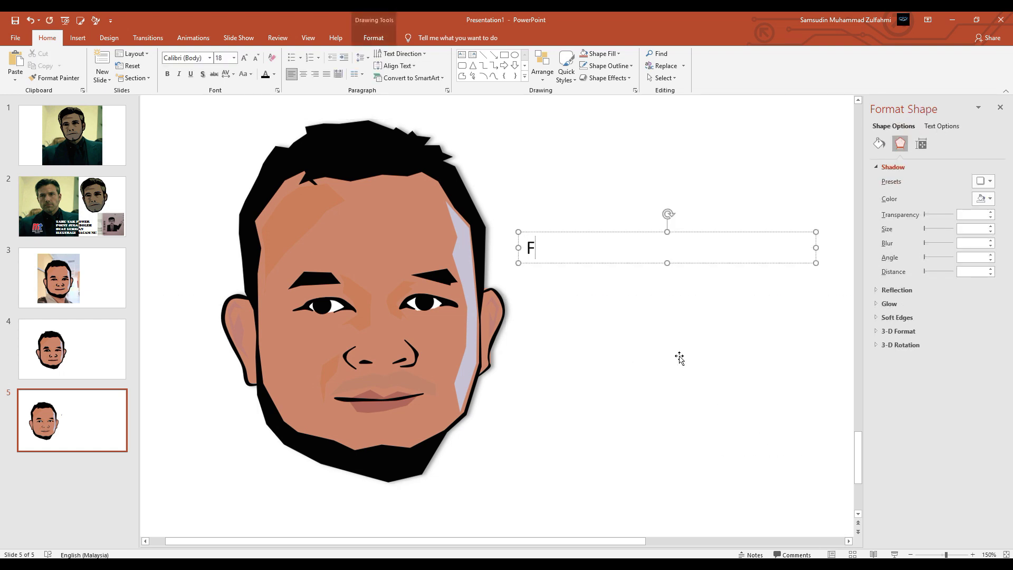
{"action": "type", "text": "\\TU"}
{"action": "key", "text": "BackSpace"}
{"action": "key", "text": "BackSpace"}
{"action": "type", "text": "TOP"}
{"action": "key", "text": "BackSpace"}
{"action": "type", "text": "RO"}
{"action": "key", "text": "BackSpace"}
{"action": "type", "text": "IAL"}
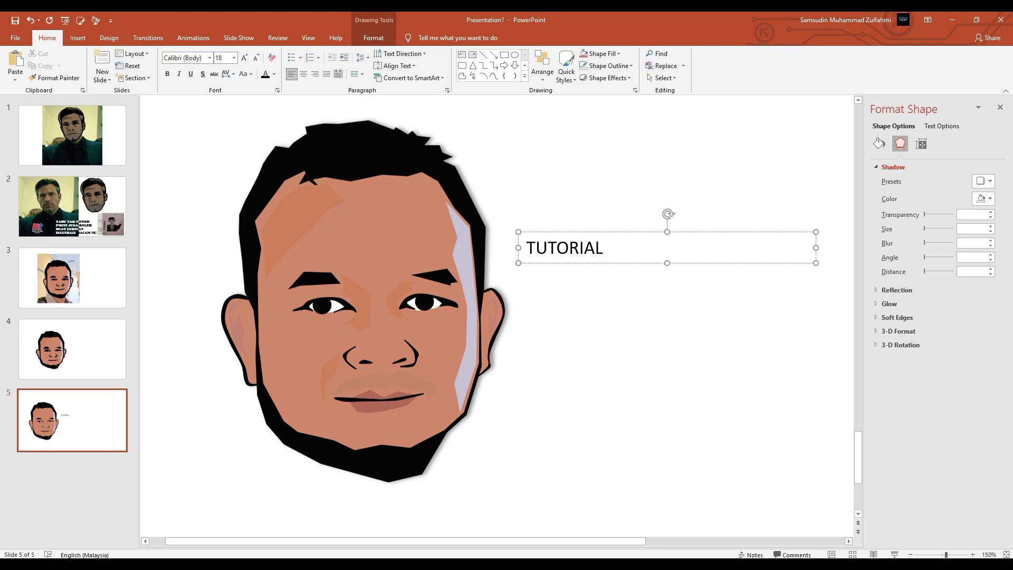
{"action": "type", "text": " POWER POINYT"}
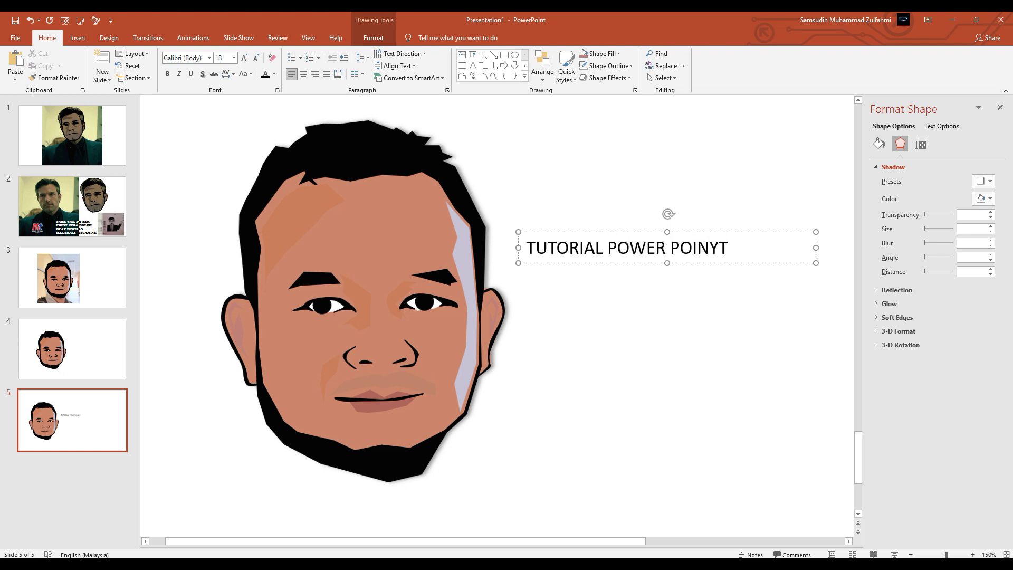
{"action": "key", "text": "BackSpace"}
{"action": "type", "text": "Y"}
{"action": "key", "text": "BackSpace"}
{"action": "type", "text": "T"}
Add a second line reading "MELUKIS ILUSTRASI MUKA" to the text box
{"action": "key", "text": "Return"}
{"action": "type", "text": "MEL"}
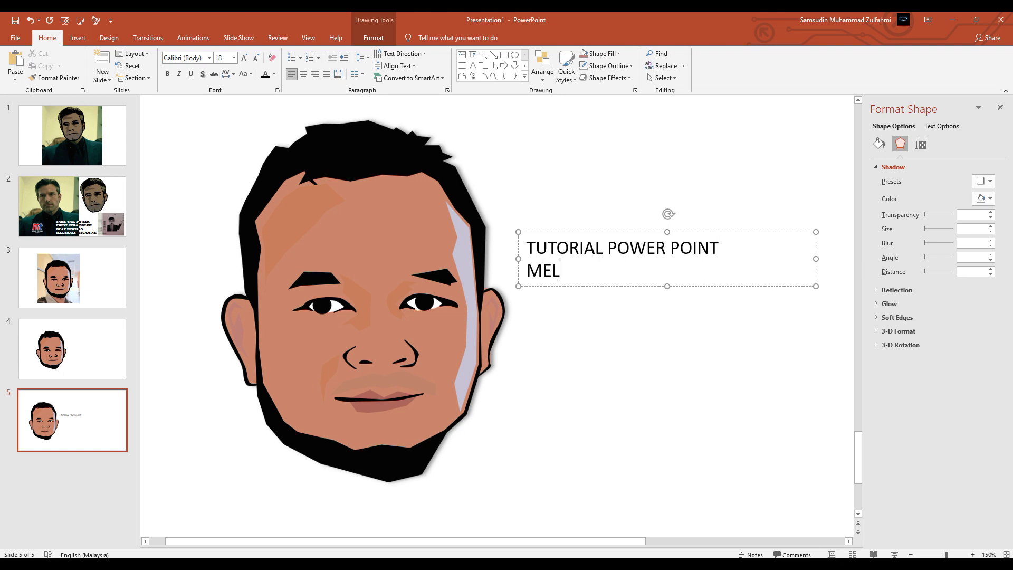
{"action": "type", "text": "UKIS ILUSTRA"}
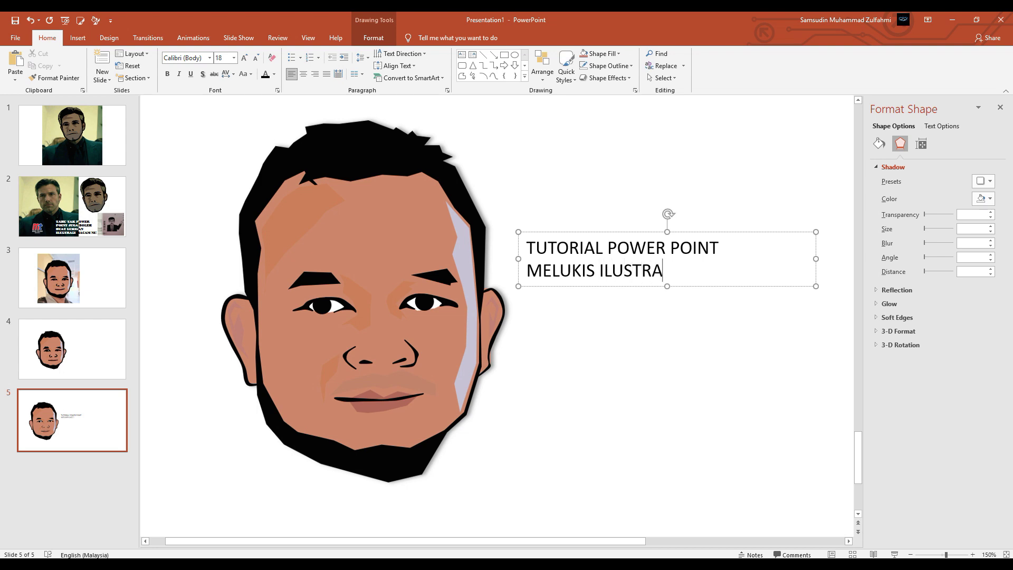
{"action": "type", "text": "SI MUKA"}
Change the whole text box's font to the heavy Antique Olive Compact typeface
{"action": "left_click", "coordinate": [590, 233]}
{"action": "left_click", "coordinate": [209, 58]}
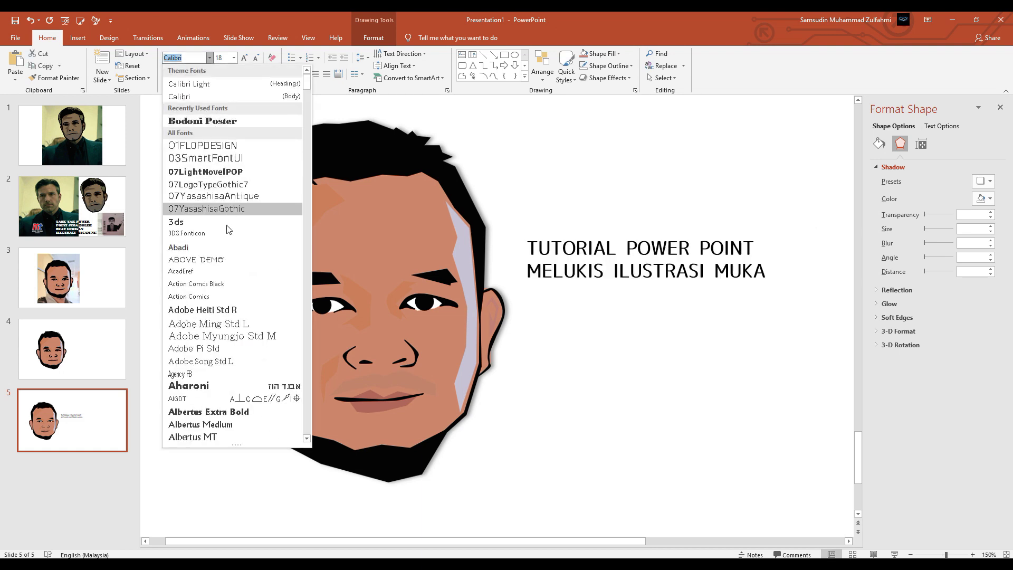
{"action": "scroll", "coordinate": [232, 397], "scroll_direction": "down", "scroll_amount": 4}
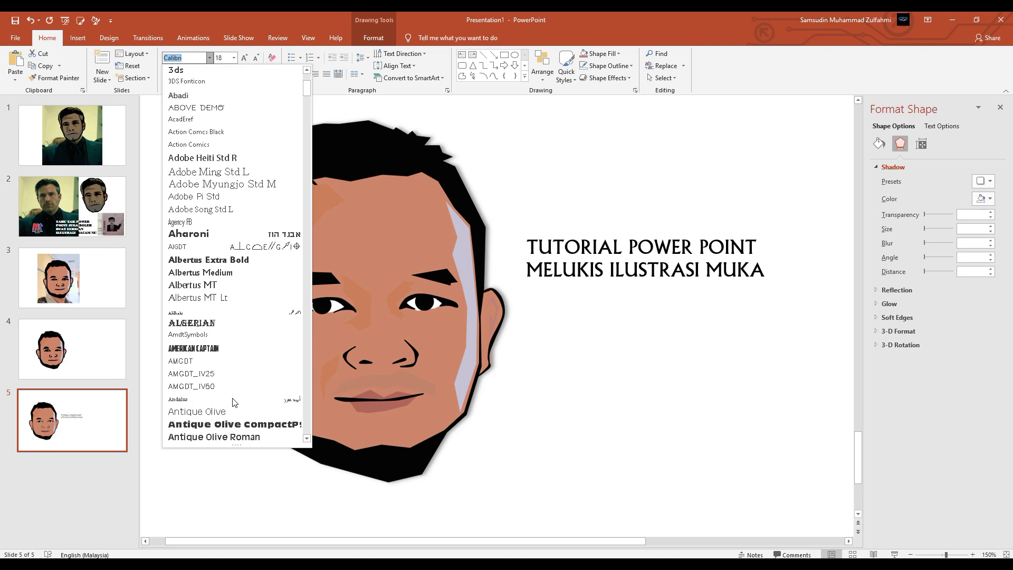
{"action": "left_click", "coordinate": [234, 424]}
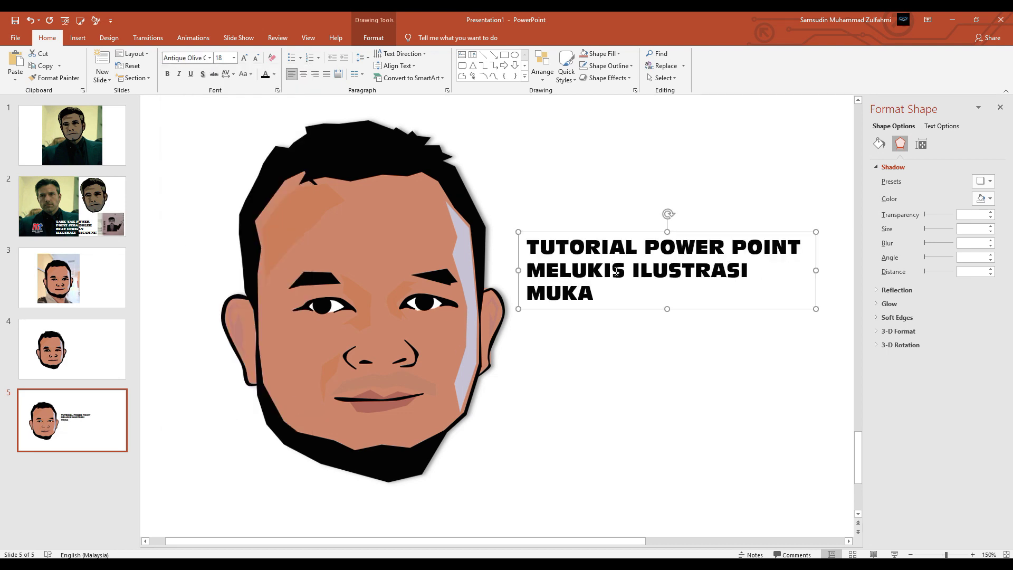
Enlarge the "MELUKIS ILUSTRASI MUKA" text to 36 pt
{"action": "left_click_drag", "start_coordinate": [527, 270], "coordinate": [730, 307]}
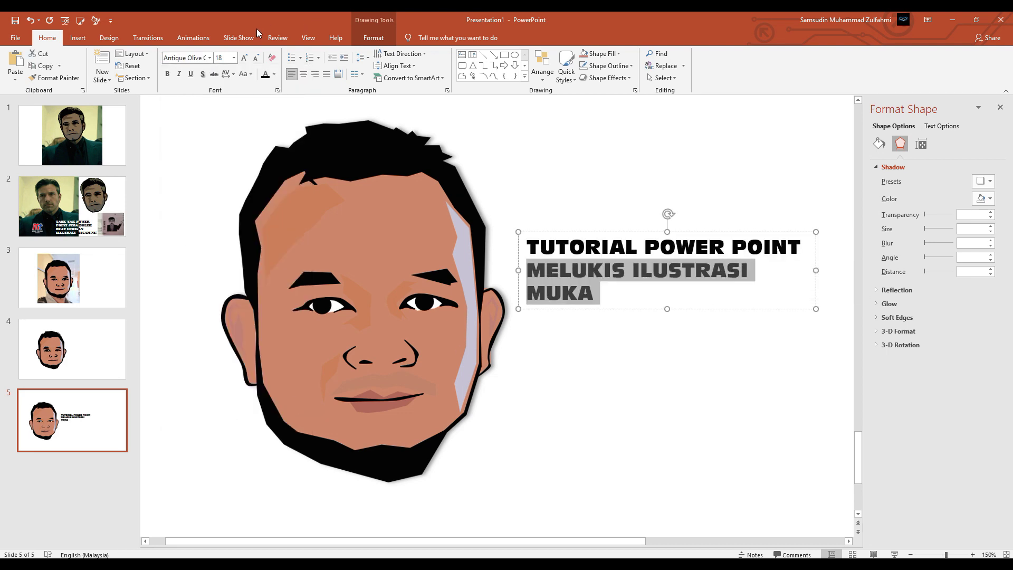
{"action": "left_click", "coordinate": [244, 57]}
{"action": "left_click", "coordinate": [244, 57]}
{"action": "left_click", "coordinate": [243, 57]}
{"action": "left_click", "coordinate": [243, 57]}
{"action": "left_click", "coordinate": [243, 58]}
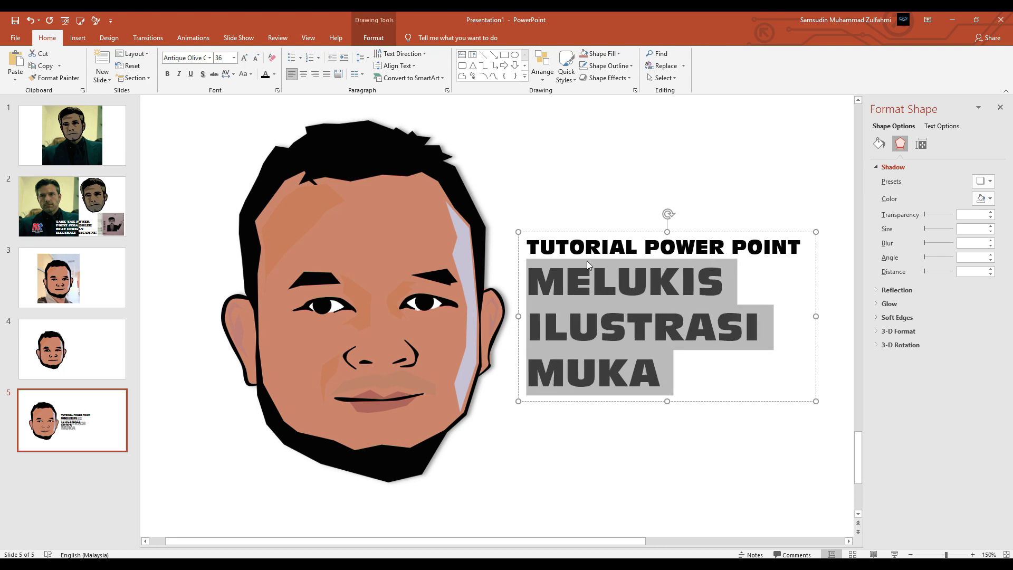
Widen the text box toward the face and move it slightly up and left
{"action": "left_click_drag", "start_coordinate": [521, 316], "coordinate": [501, 317]}
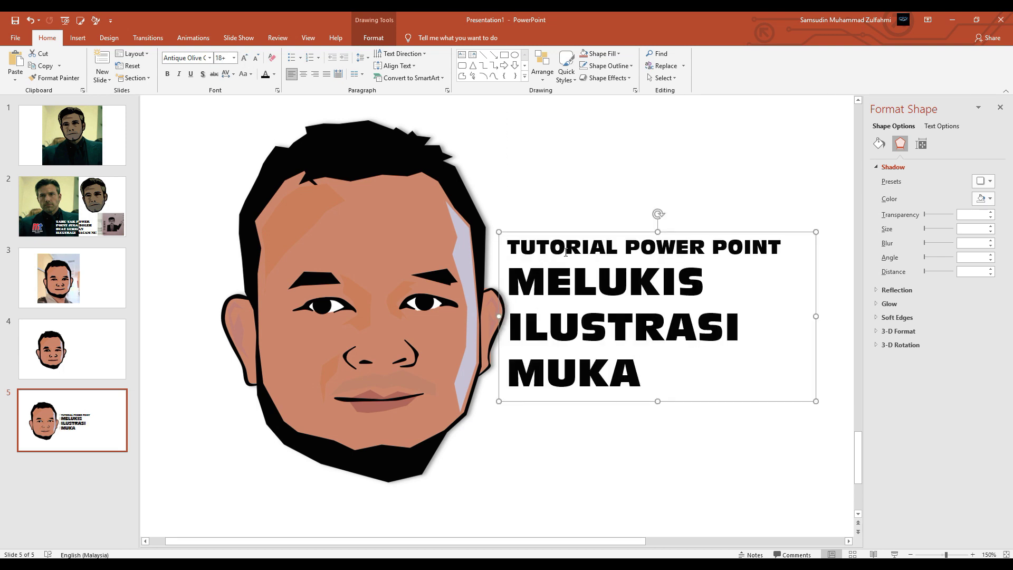
{"action": "left_click_drag", "start_coordinate": [565, 232], "coordinate": [548, 219]}
{"action": "left_click", "coordinate": [667, 438]}
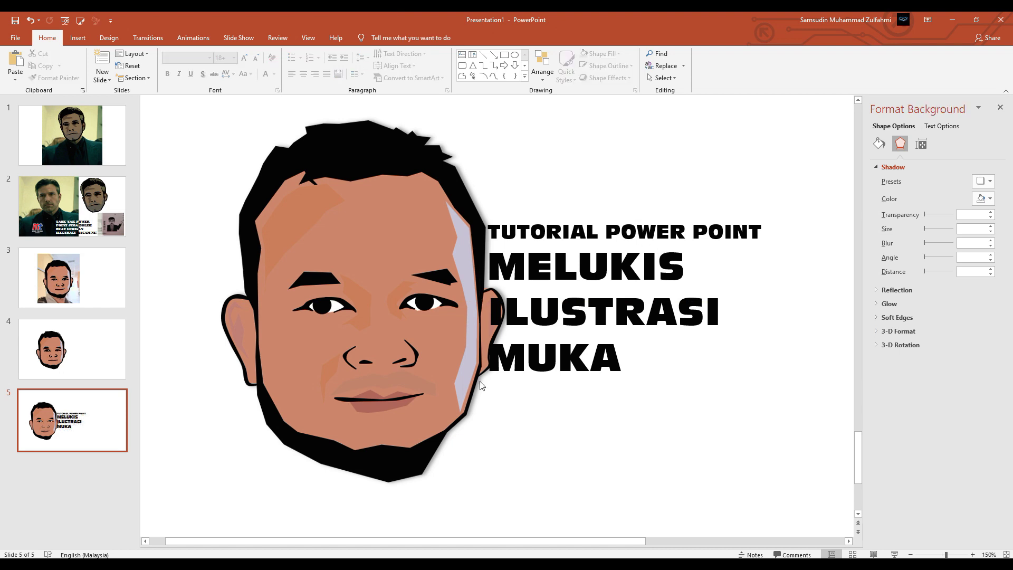
Nudge the face picture left so it no longer overlaps the title text
{"action": "left_click", "coordinate": [392, 196]}
{"action": "key", "text": "Left"}
{"action": "key", "text": "Left"}
{"action": "key", "text": "Left"}
{"action": "key", "text": "Left"}
{"action": "left_click", "coordinate": [518, 119]}
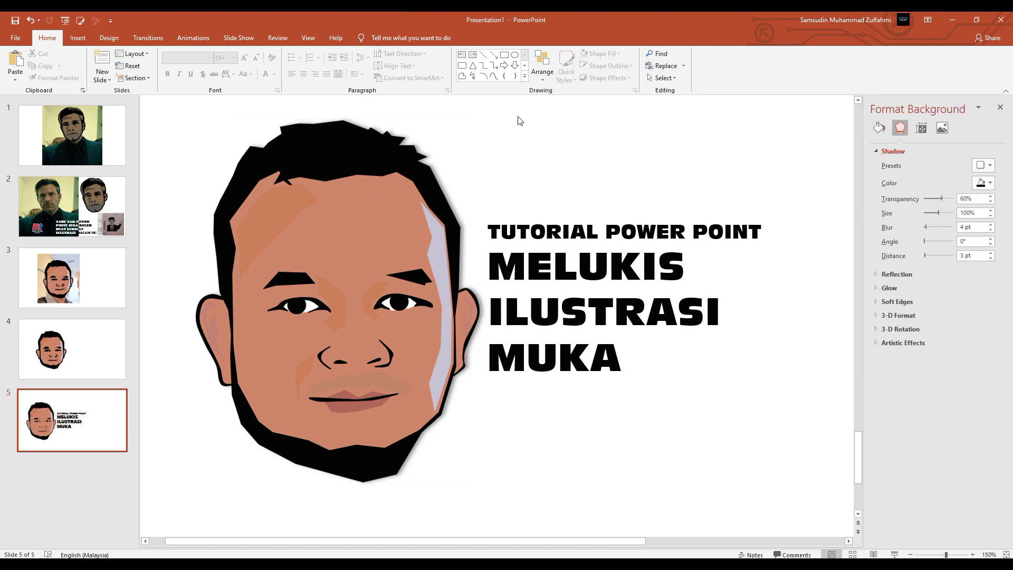
Draw a rectangle about 7.18 cm high and 10.9 cm wide over the title text and fill it with yellow
{"action": "left_click", "coordinate": [504, 58]}
{"action": "mouse_move", "coordinate": [458, 188]}
{"action": "left_mouse_down"}
{"action": "mouse_move", "coordinate": [814, 396]}
{"action": "mouse_move", "coordinate": [774, 402]}
{"action": "left_mouse_up"}
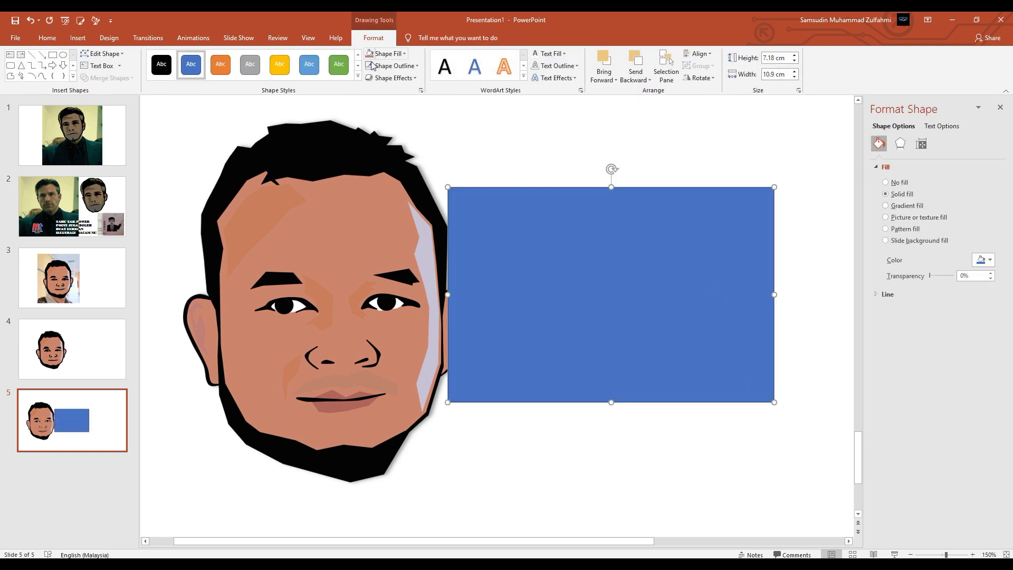
{"action": "left_click", "coordinate": [384, 67]}
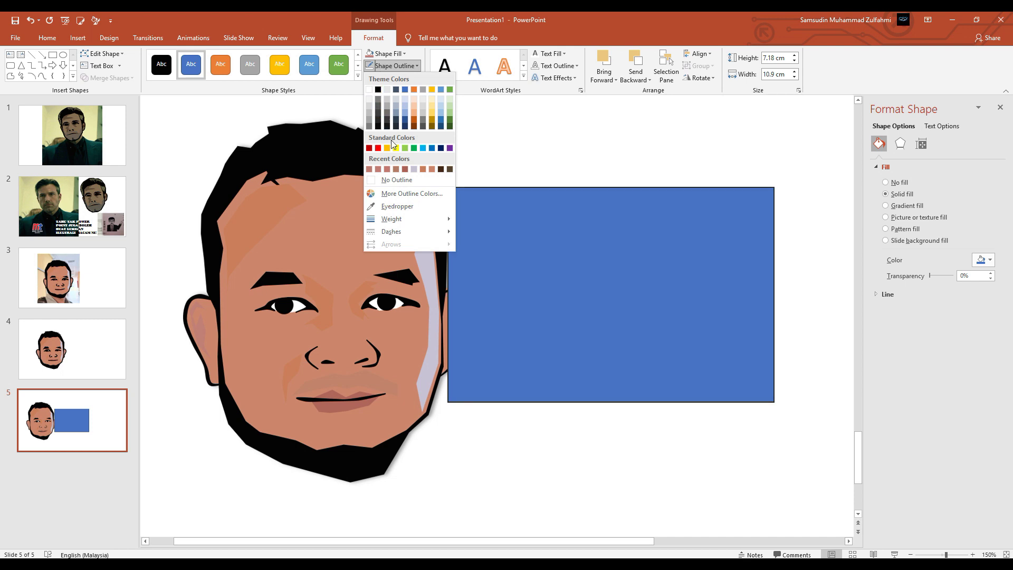
{"action": "left_click", "coordinate": [399, 54]}
{"action": "left_click", "coordinate": [393, 55]}
{"action": "left_click", "coordinate": [396, 135]}
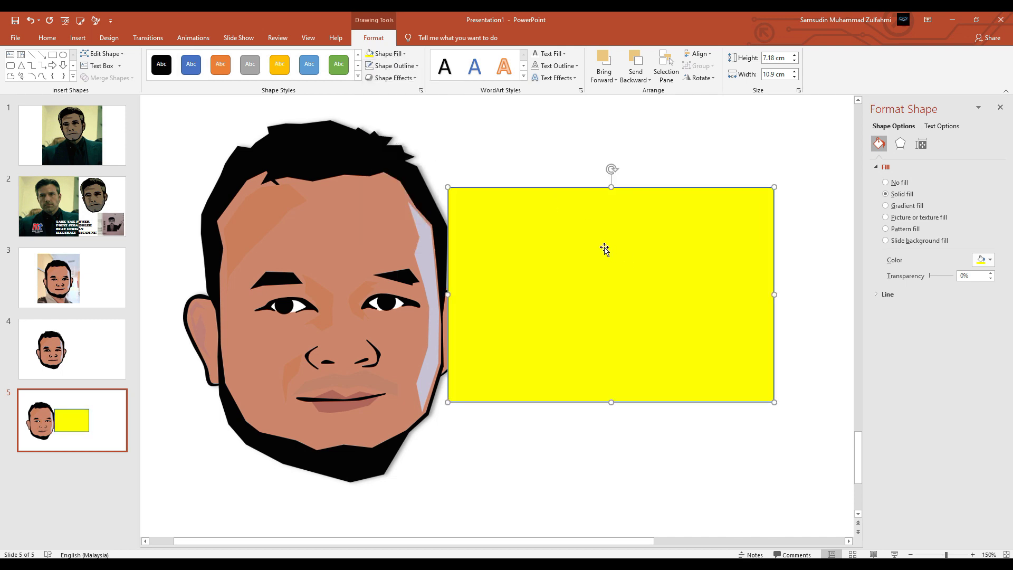